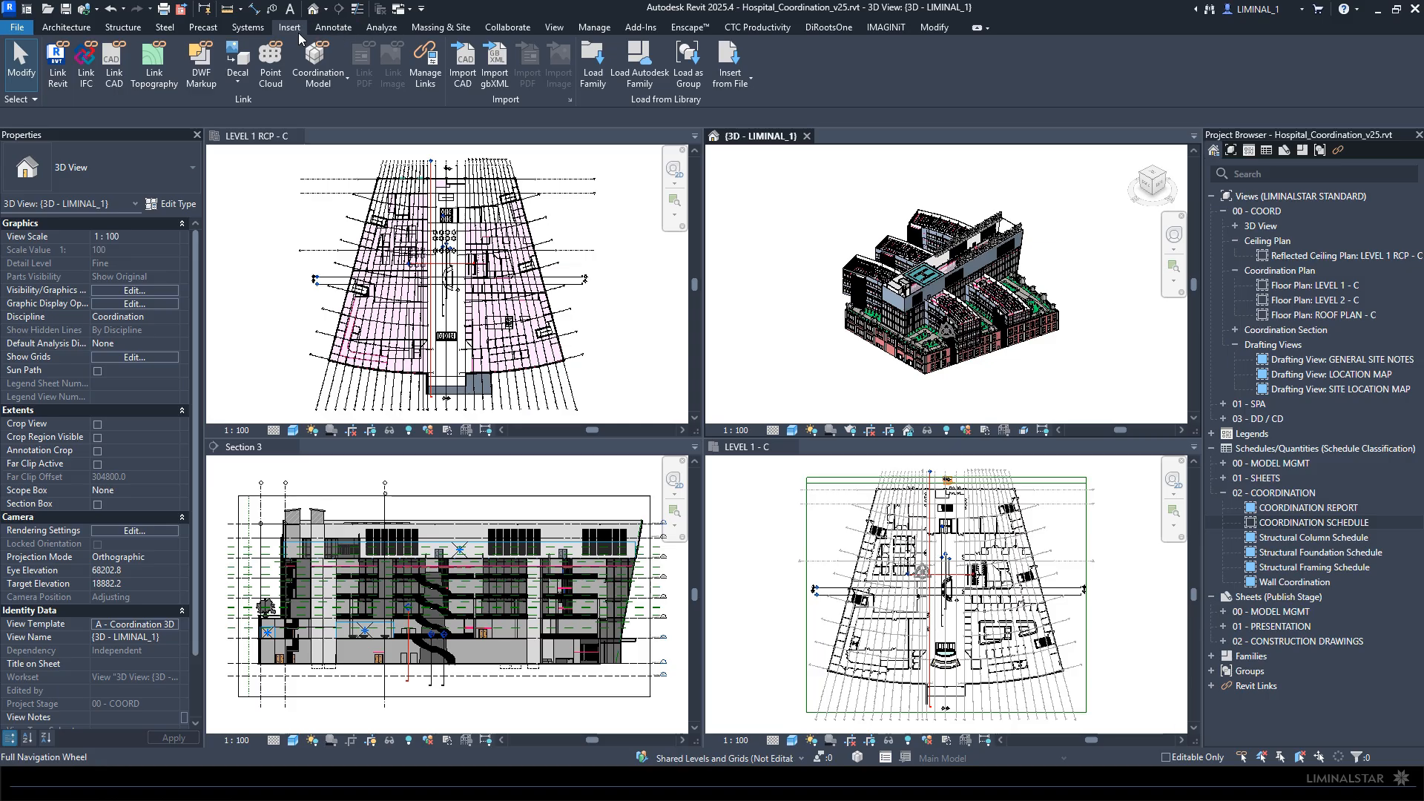
- Link Autodesk_Hospital_Structural_v25.rvt from the Struc folder of _Hospital using Auto - Internal Origin to Internal Origin positioning
left_click(58, 66)
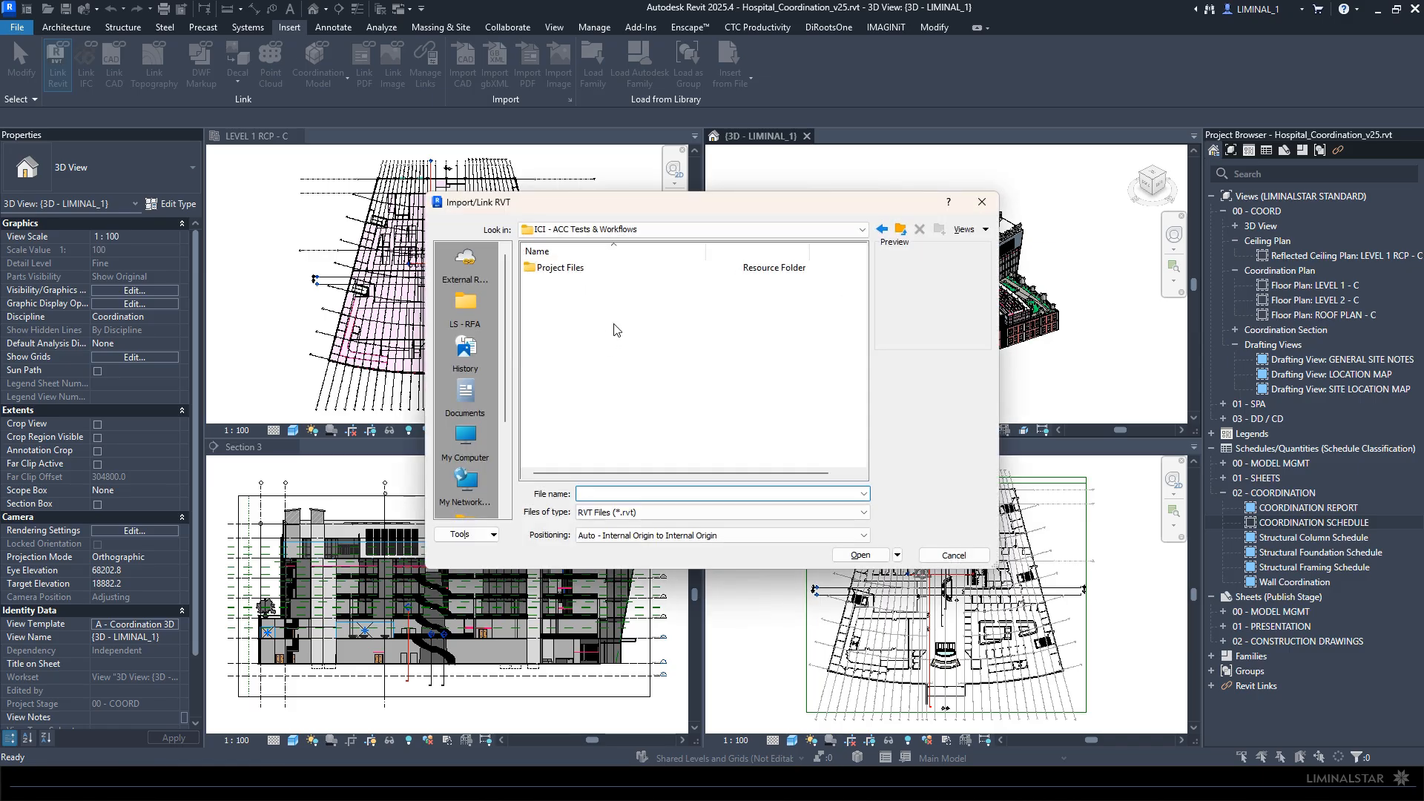
double_click(558, 267)
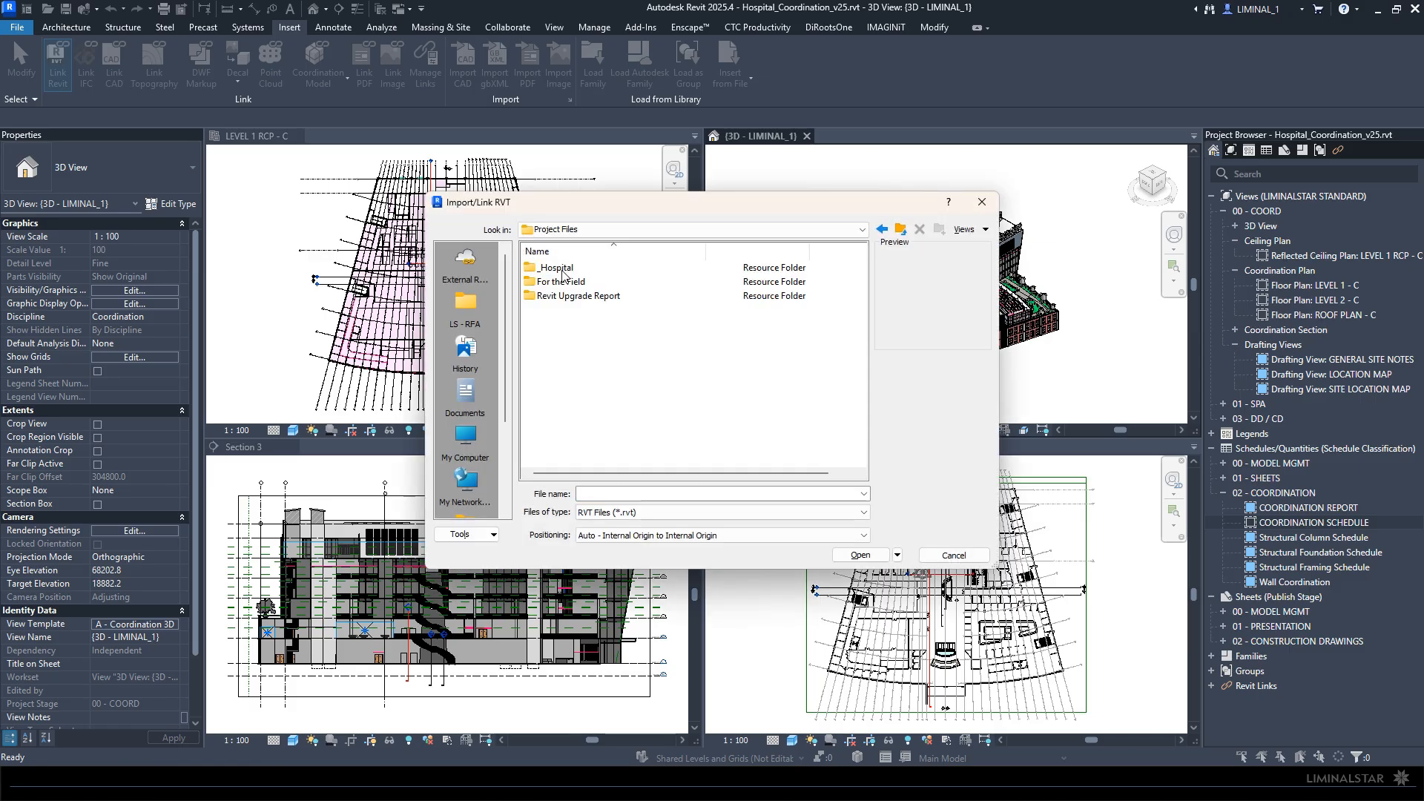
double_click(577, 283)
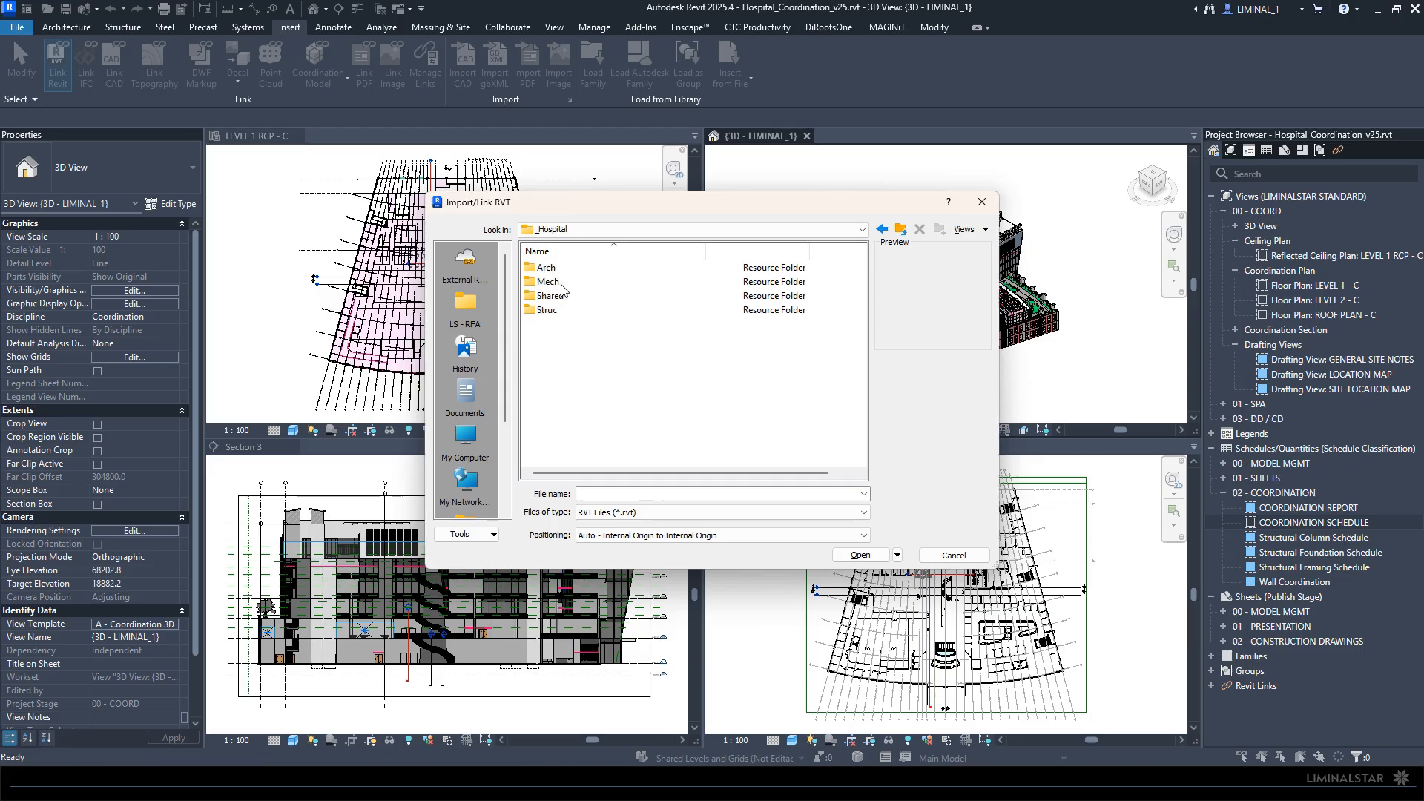
double_click(549, 310)
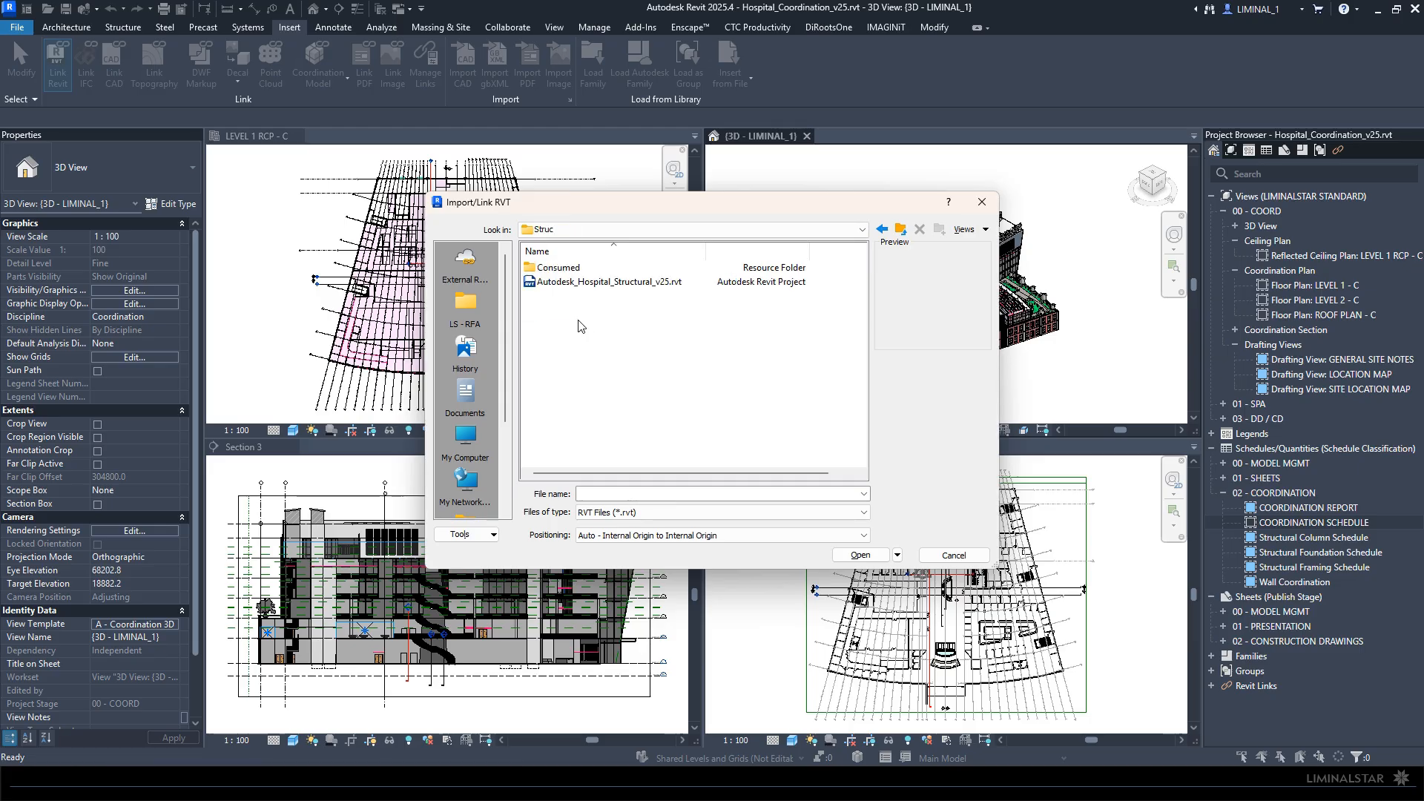
left_click(597, 282)
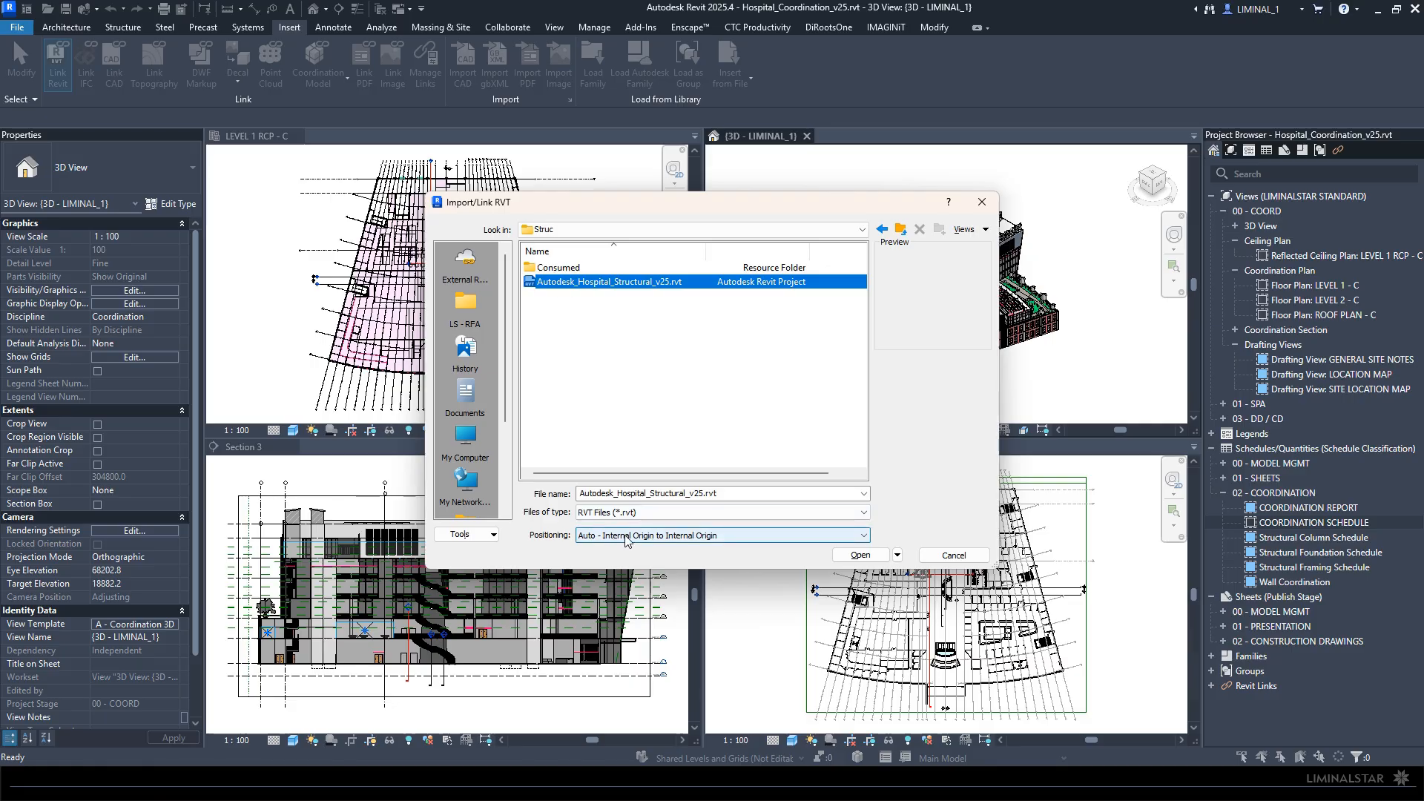
left_click(860, 555)
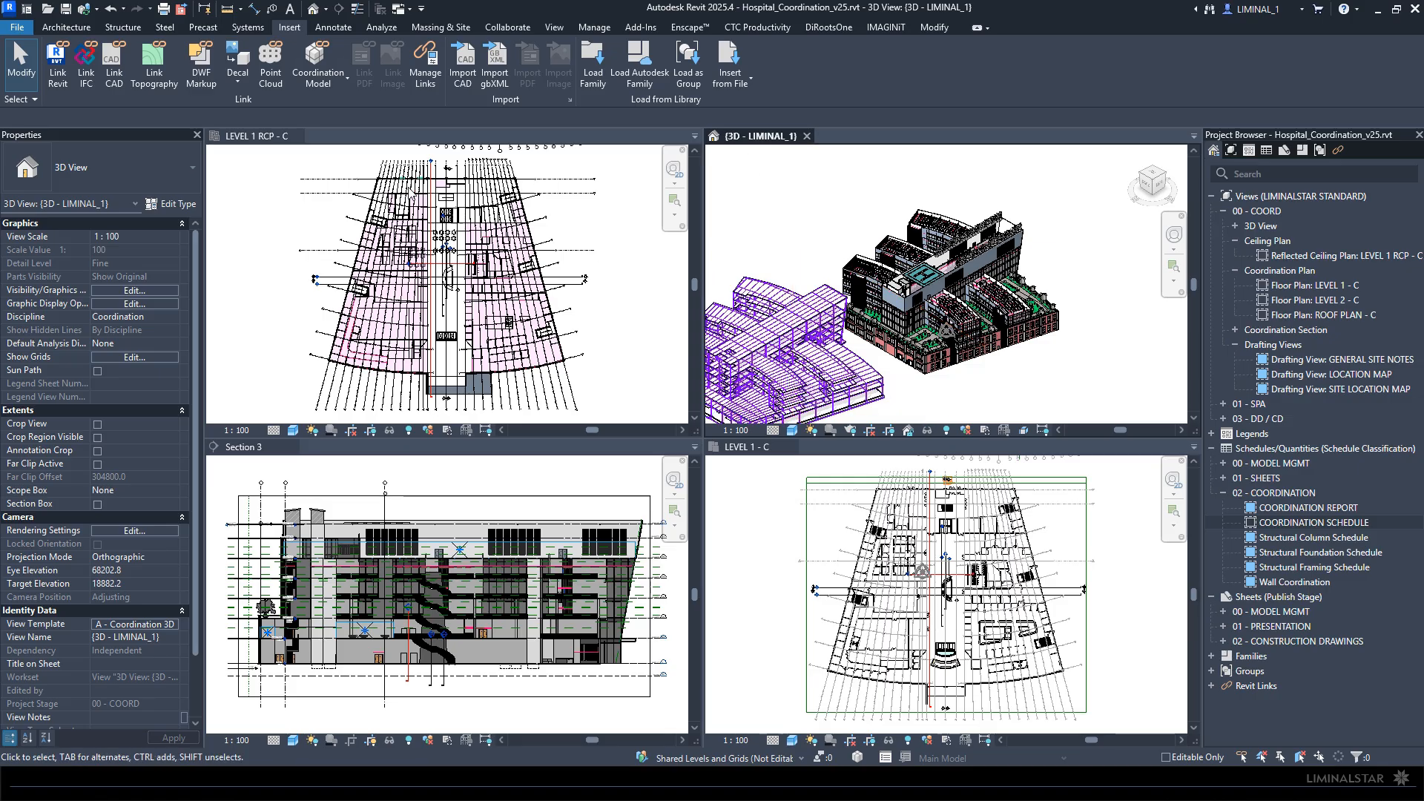
- Examine the linked structural model's position relative to the host building in the ceiling plan, Level 1 plan, section and 3D views
scroll(480, 216, "down", 3)
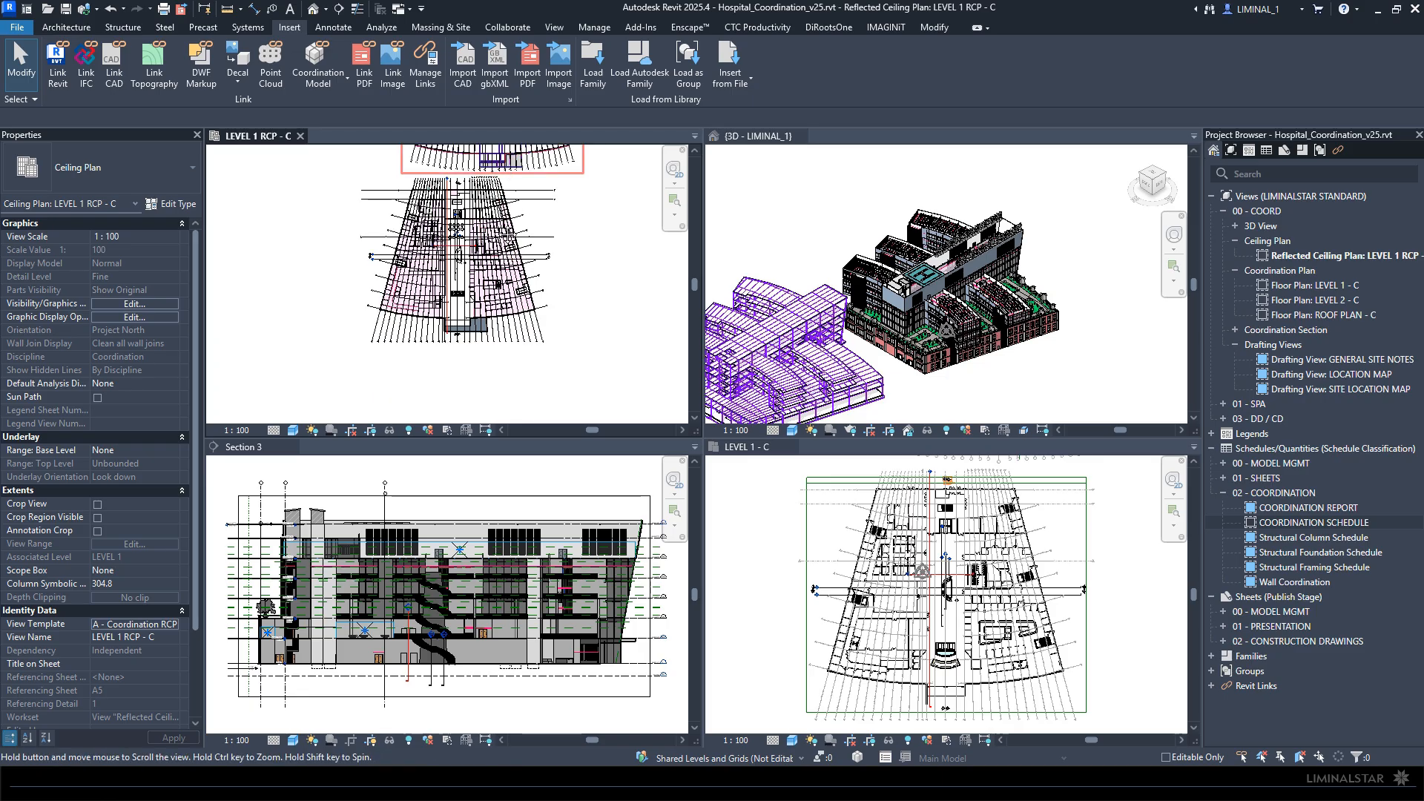
middle_click_drag(479, 216, 466, 328)
scroll(818, 590, "down", 3)
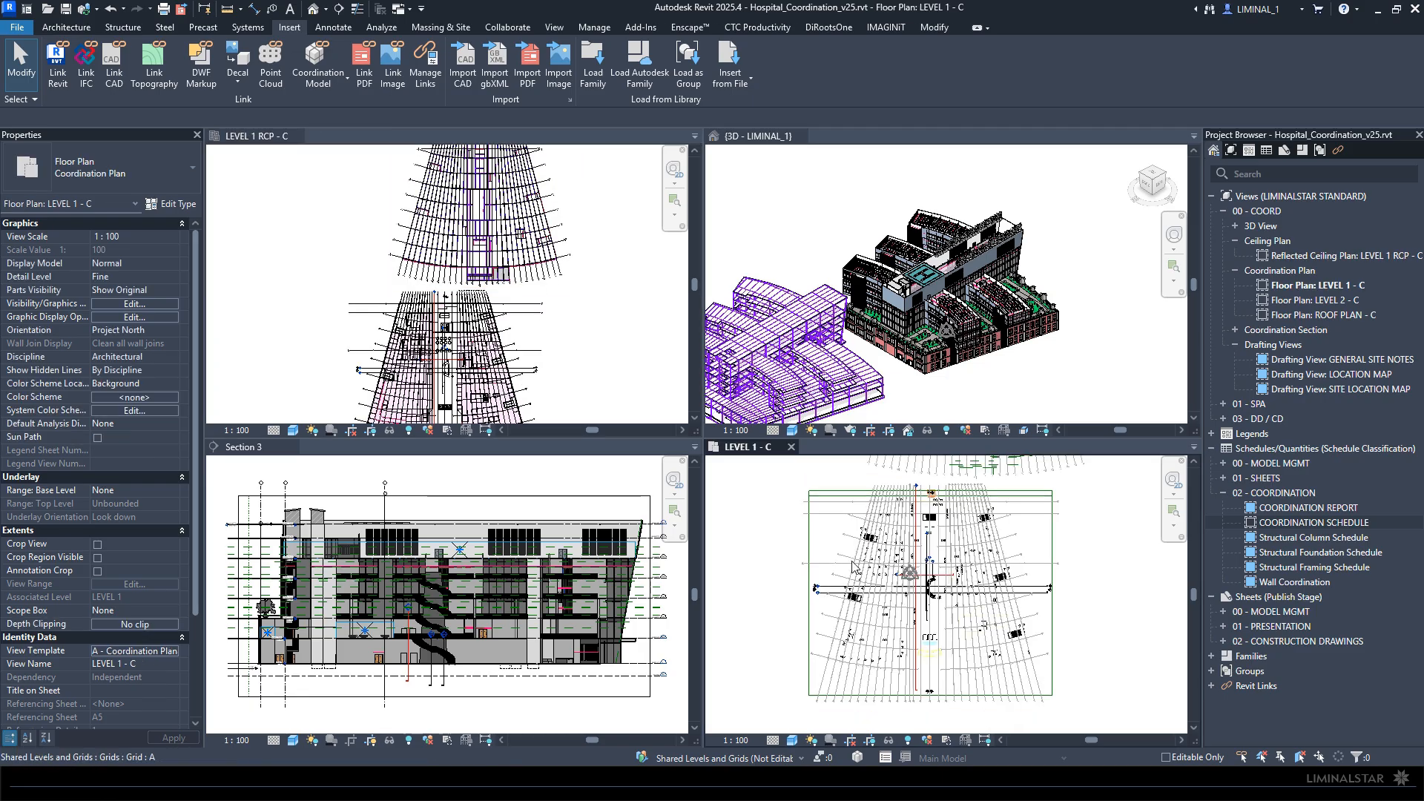
middle_click_drag(818, 590, 830, 698)
left_click(865, 557)
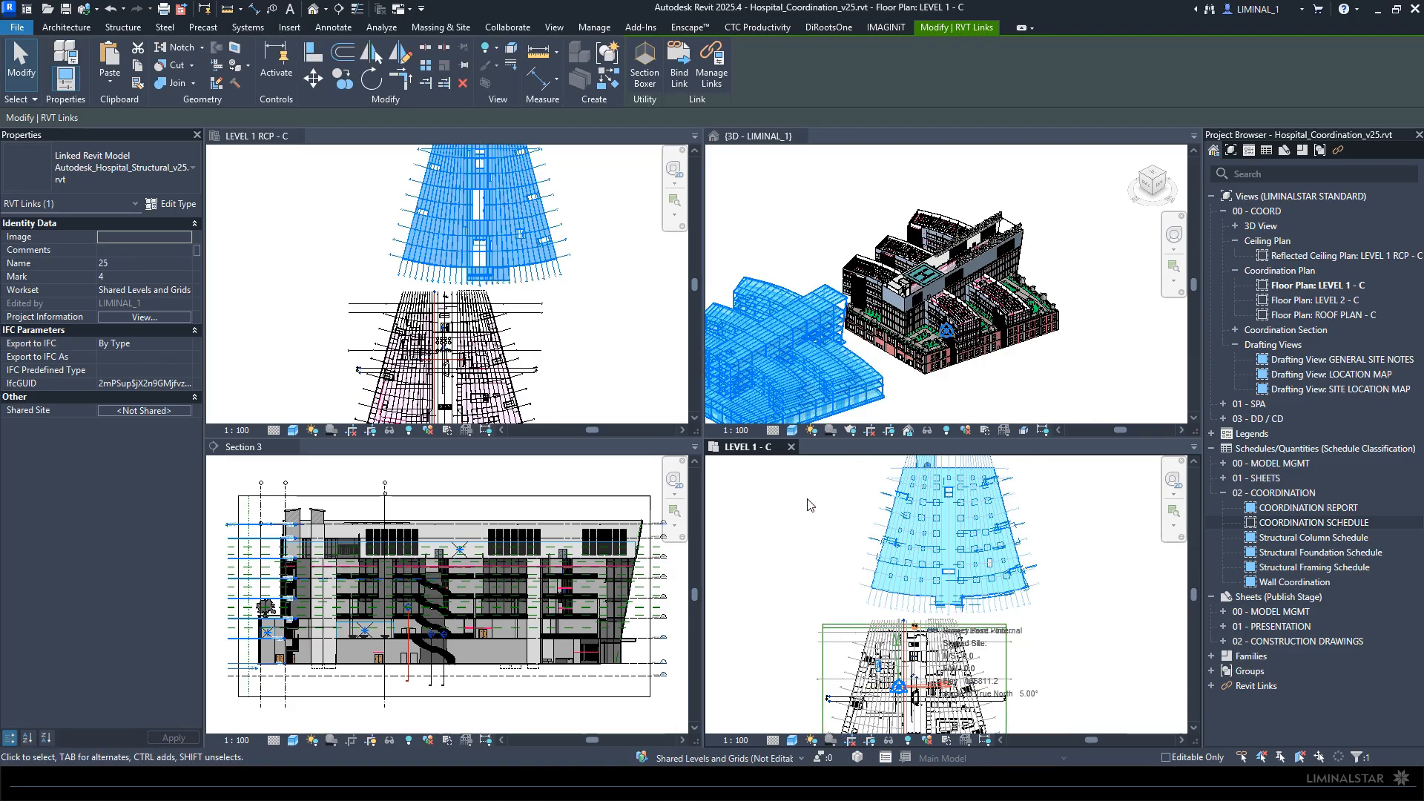
left_click(399, 480)
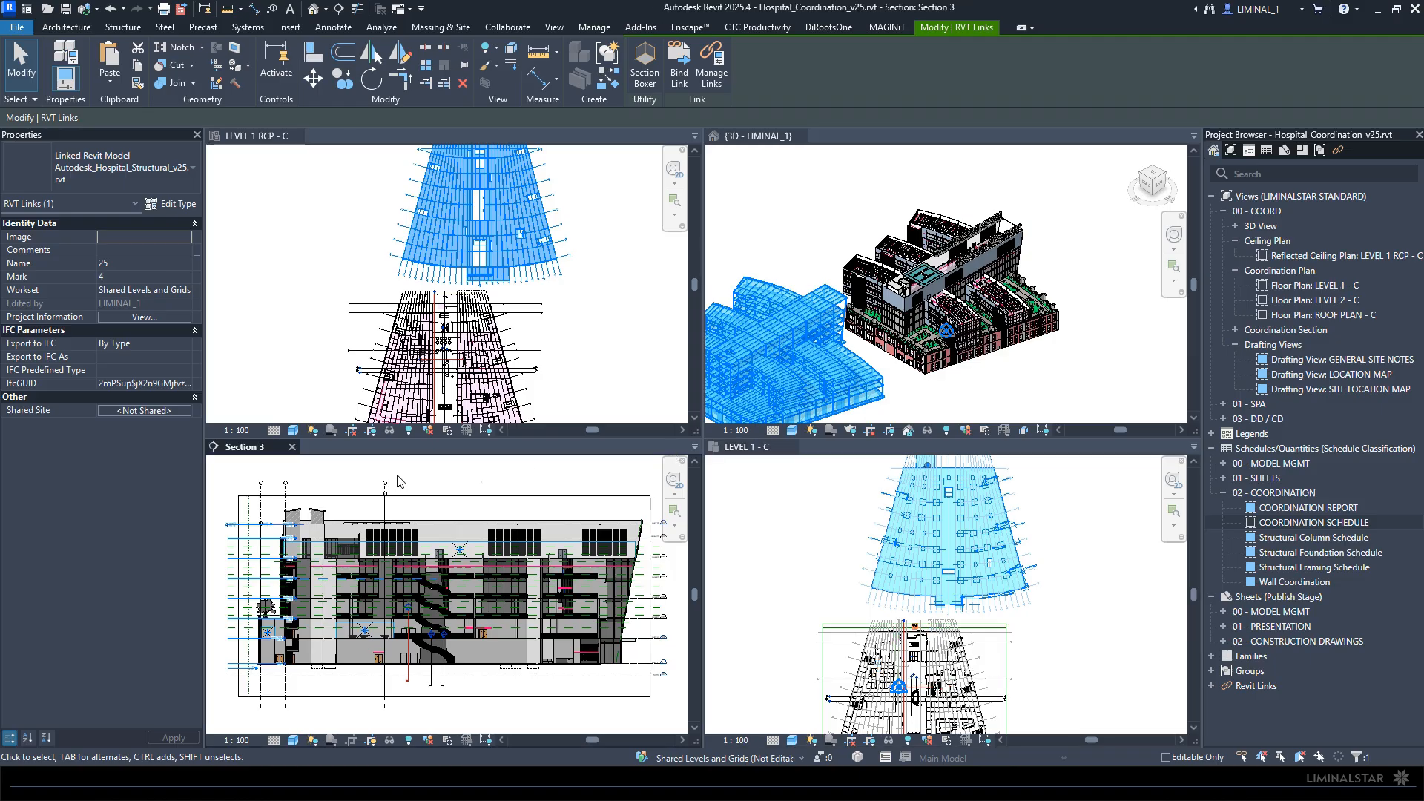
left_click(462, 692)
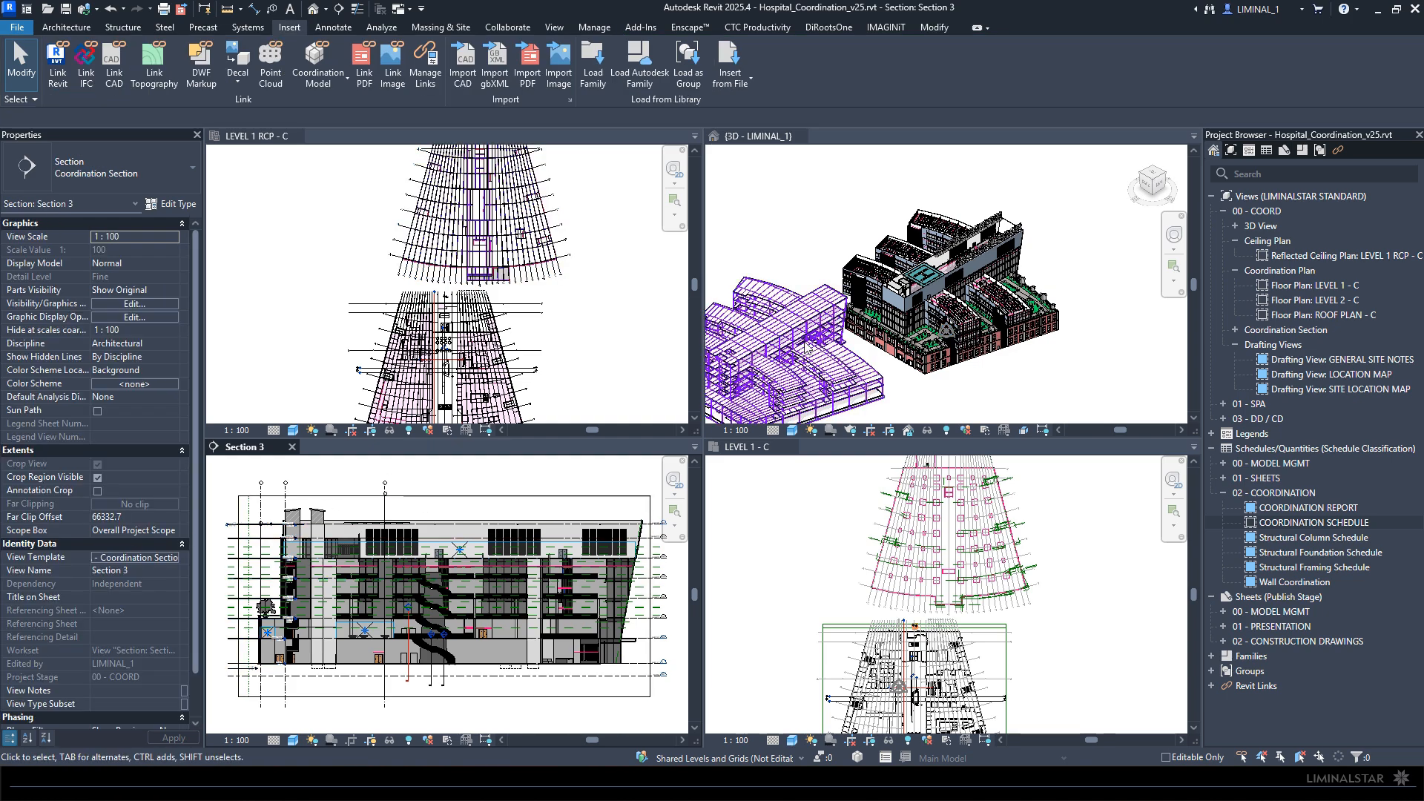
left_click(933, 385)
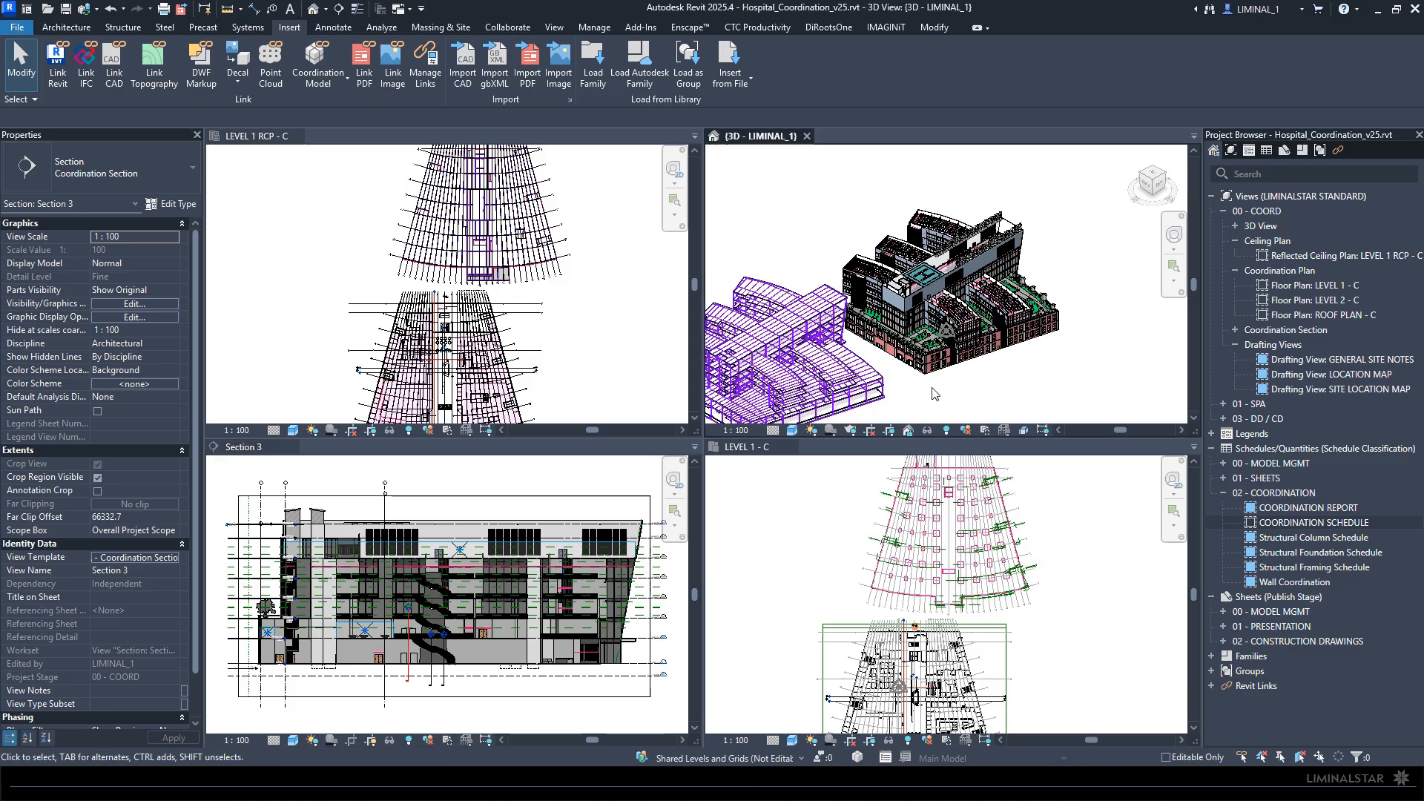
left_click(827, 537)
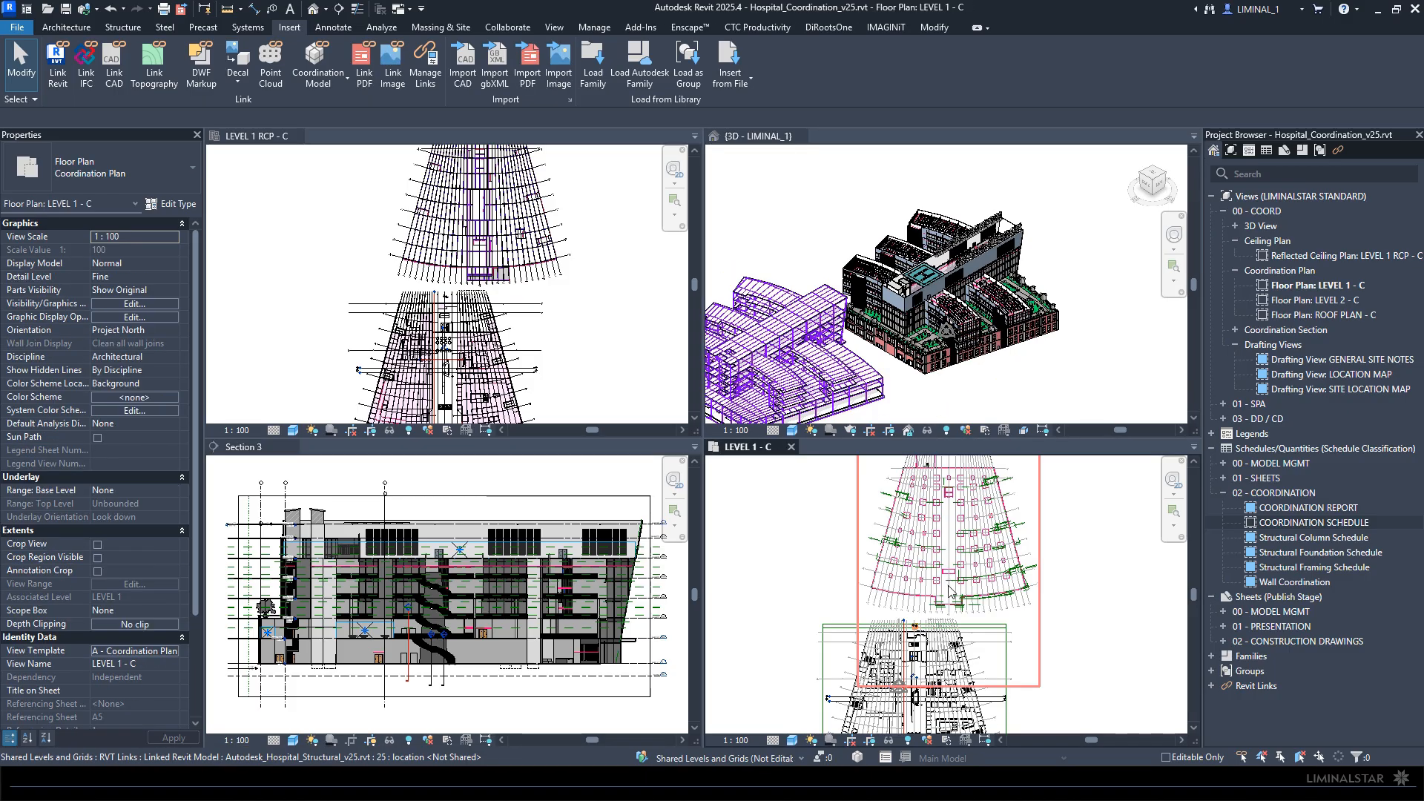
- Move the linked structural model in the Level 1 plan from the center of its I-shaped column to the grid intersection beside bubble L2
scroll(944, 595, "up", 5)
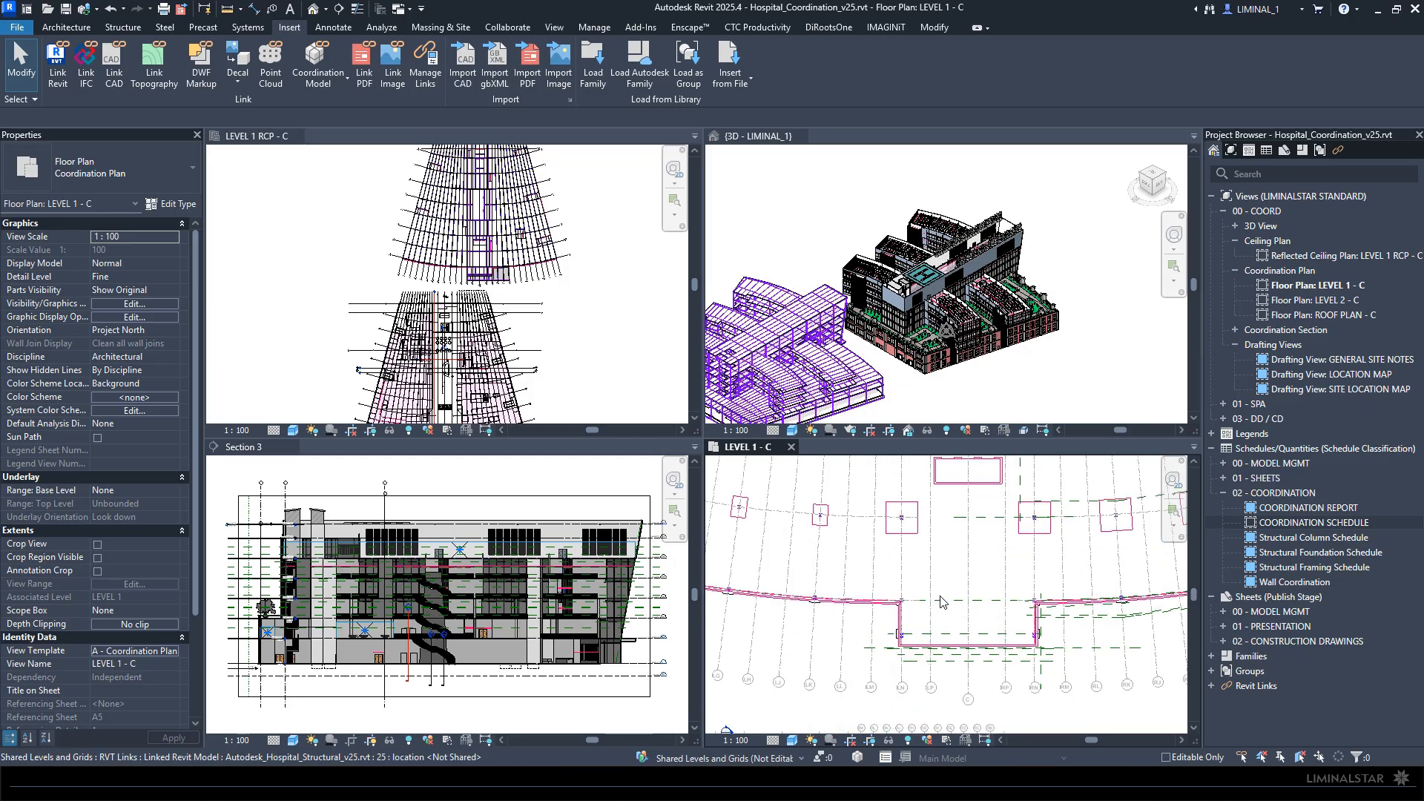
scroll(866, 580, "up", 8)
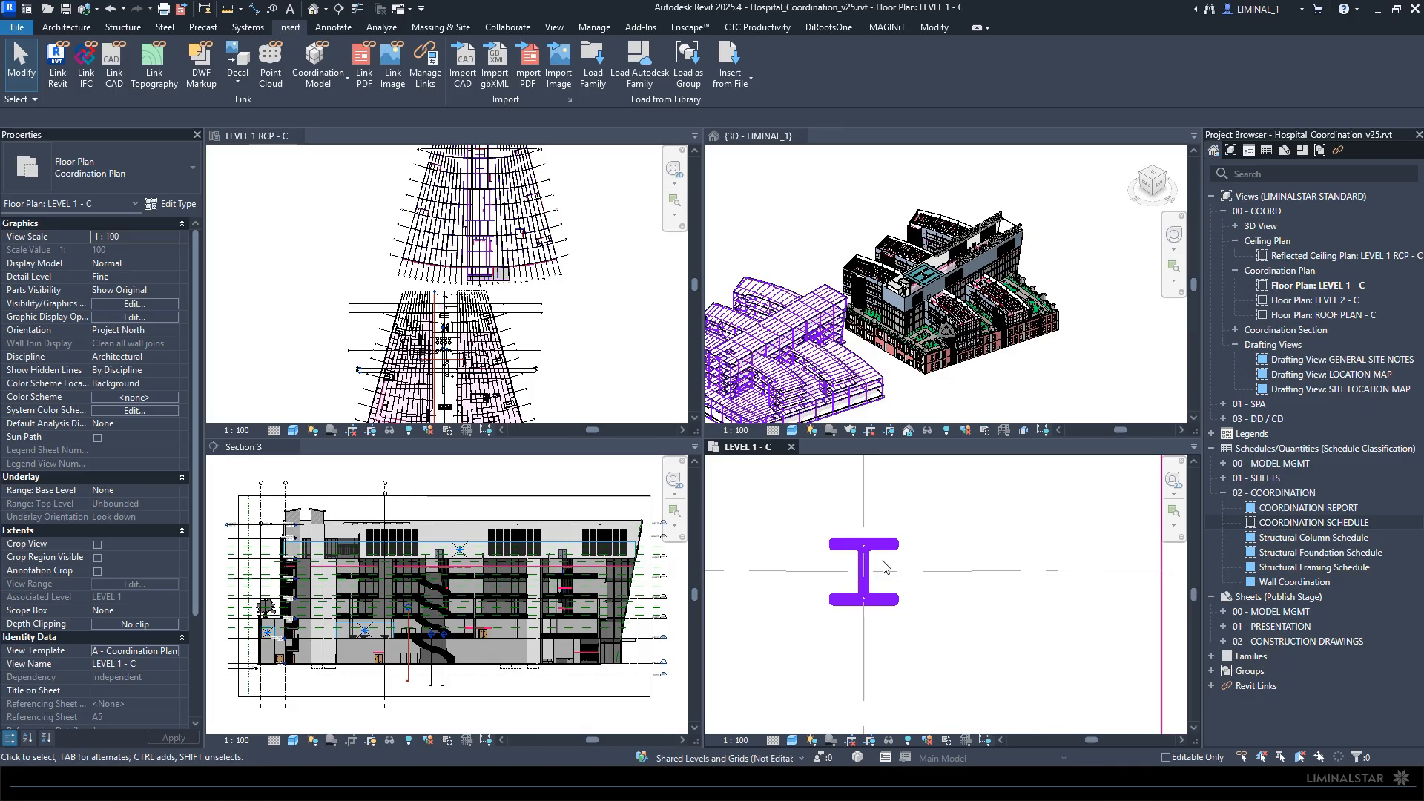
key("t")
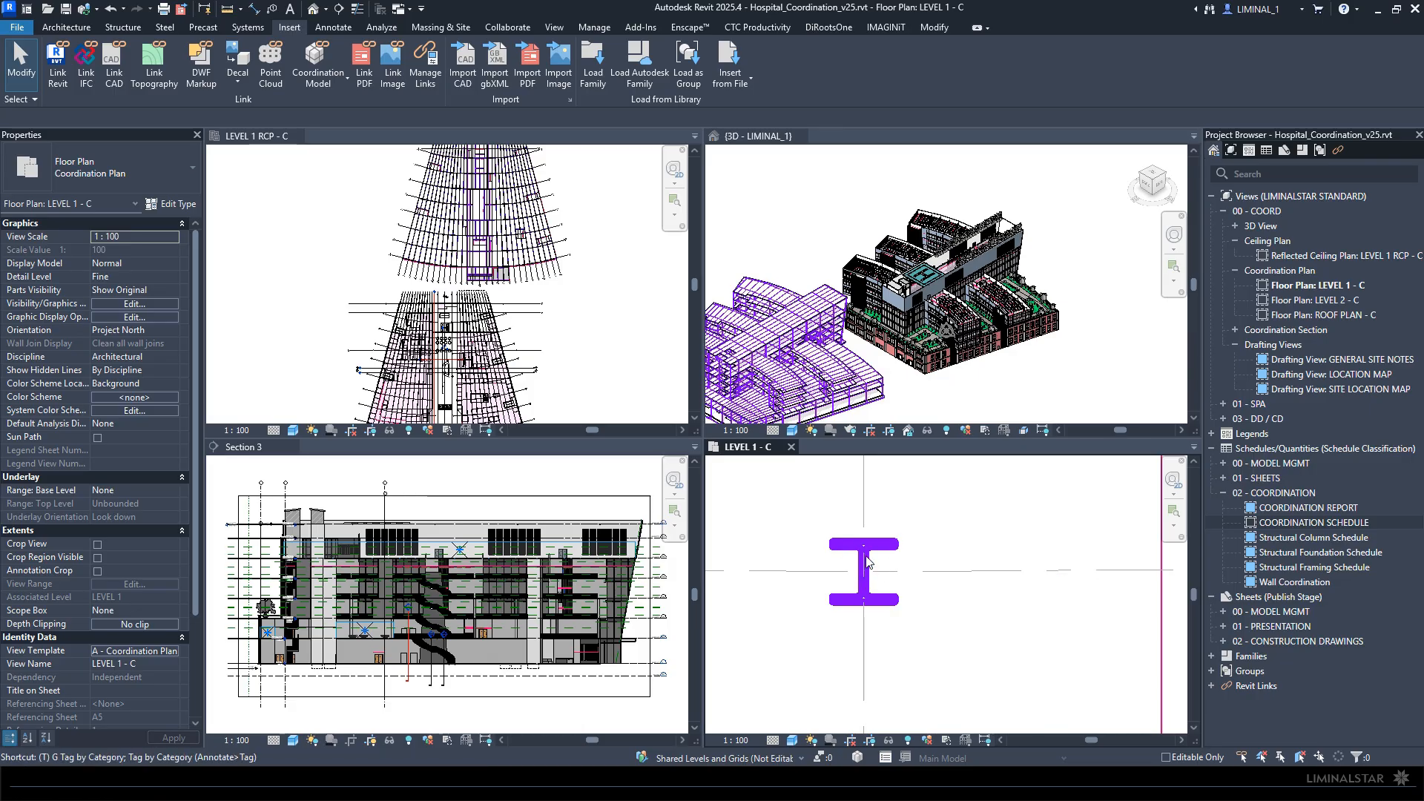
key("g")
scroll(881, 576, "up", 3)
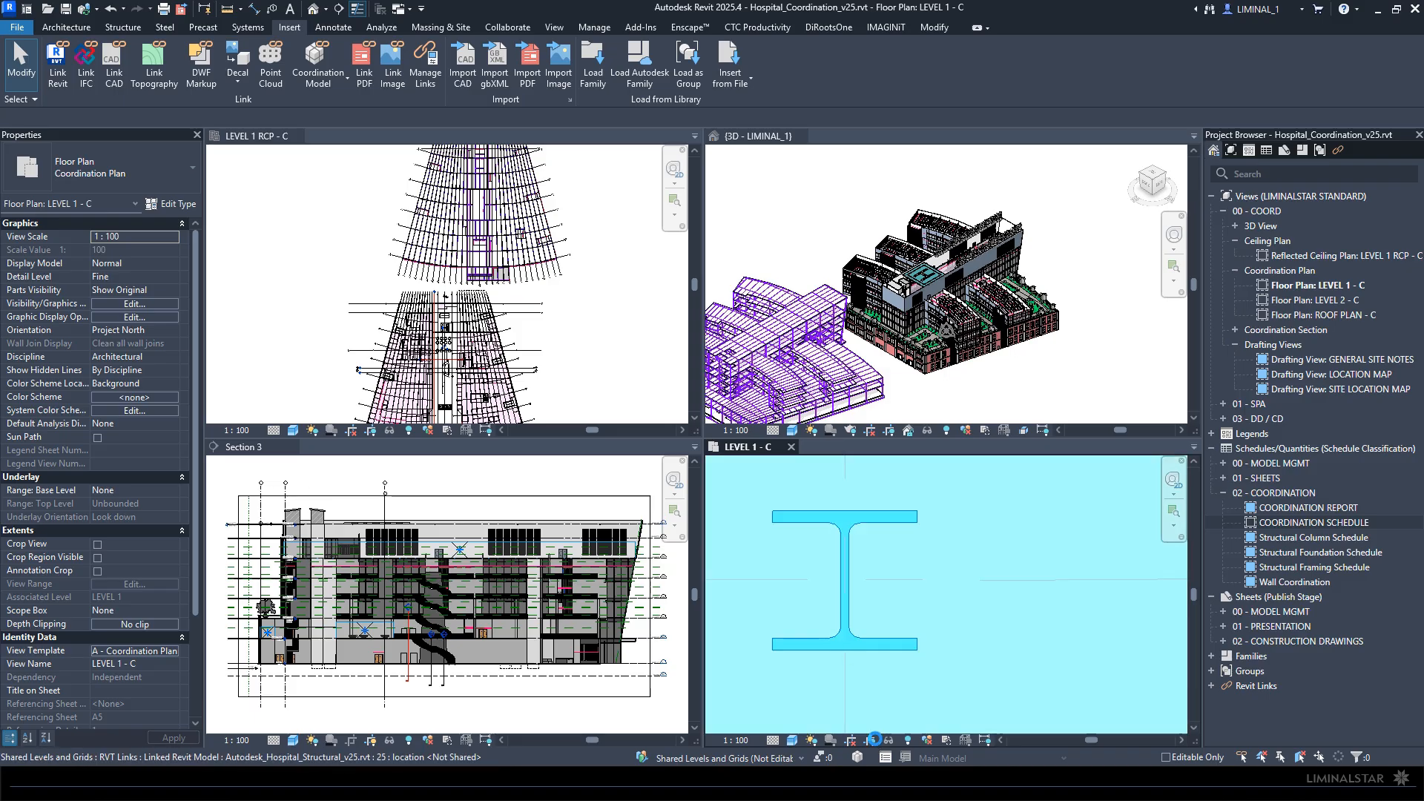
left_click(846, 594)
key("m")
key("v")
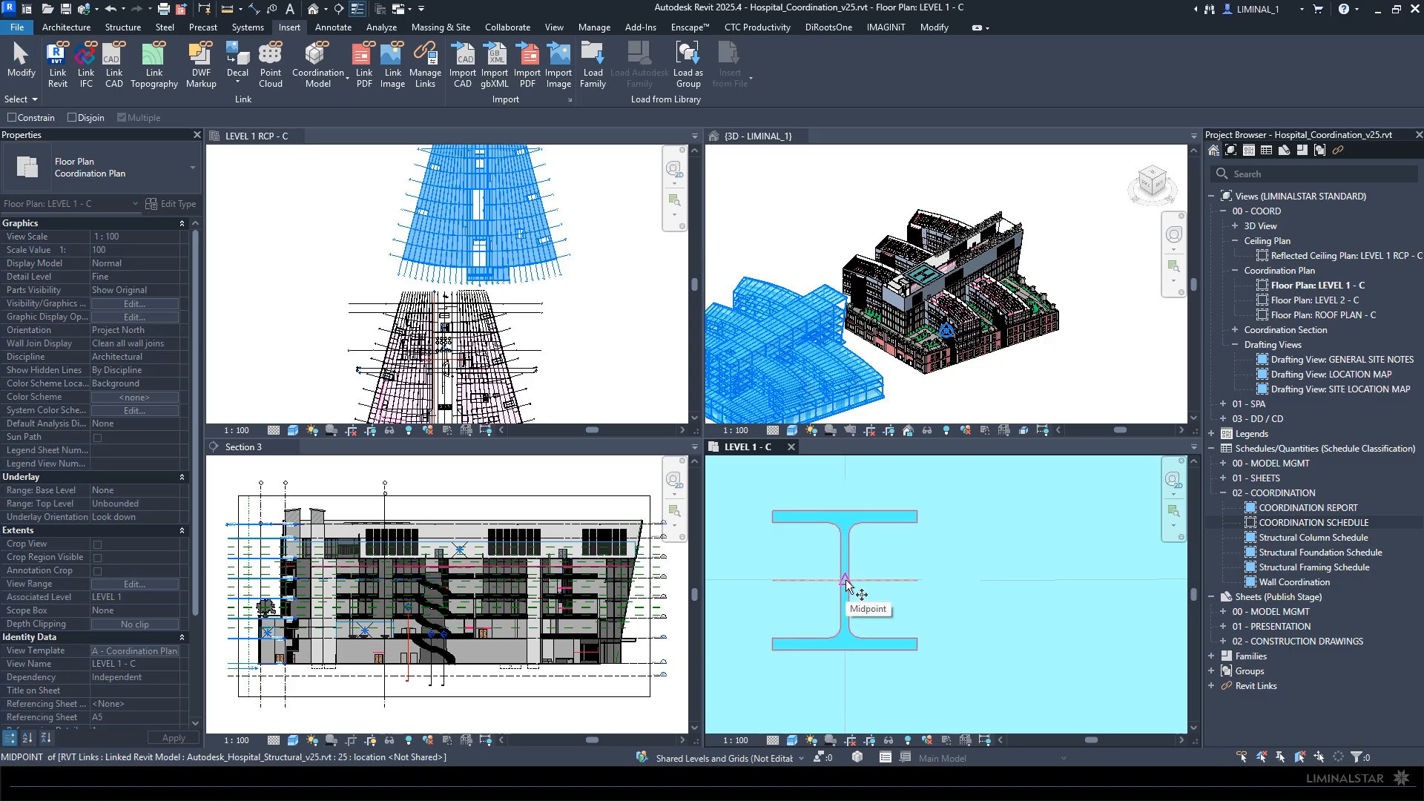
key("Tab")
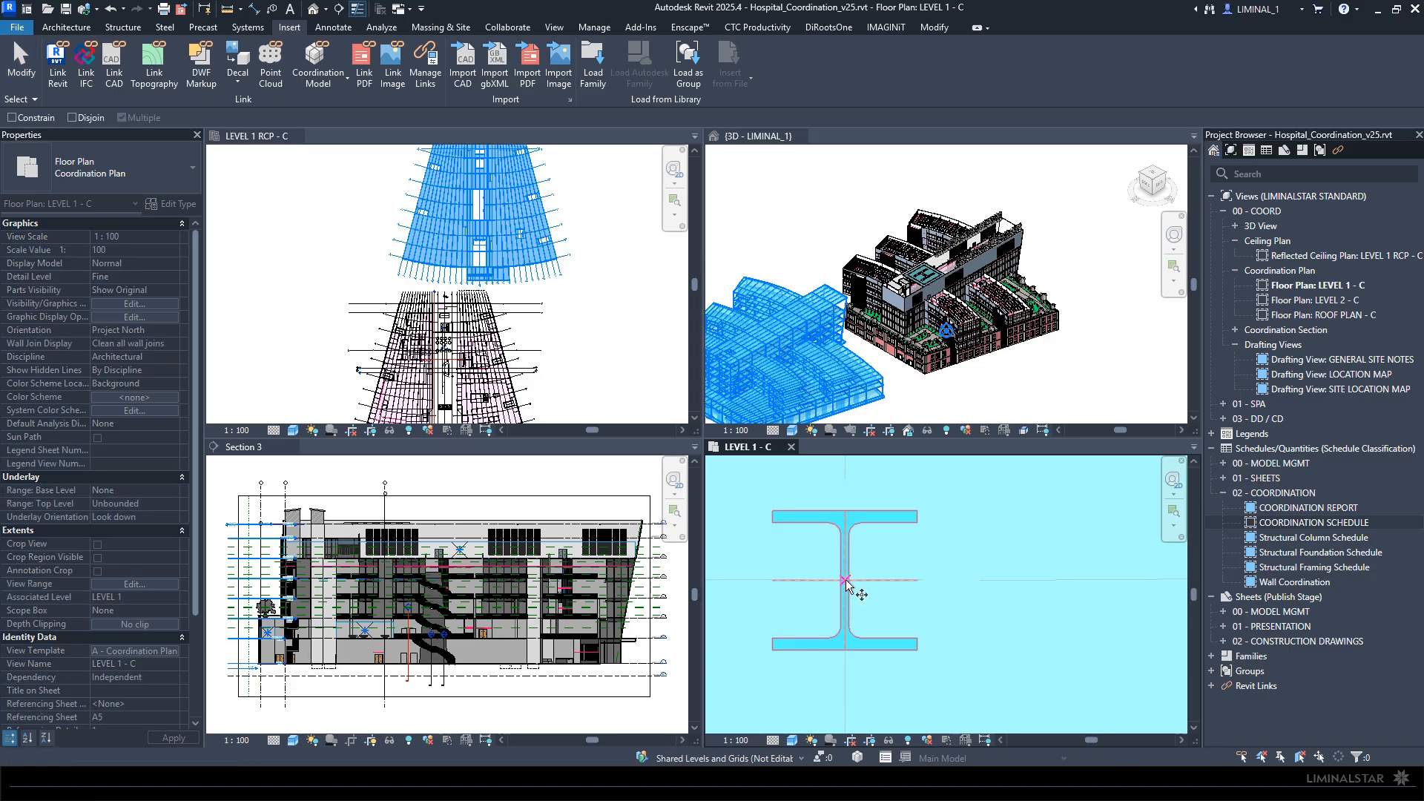
left_click(845, 581)
scroll(847, 575, "down", 1)
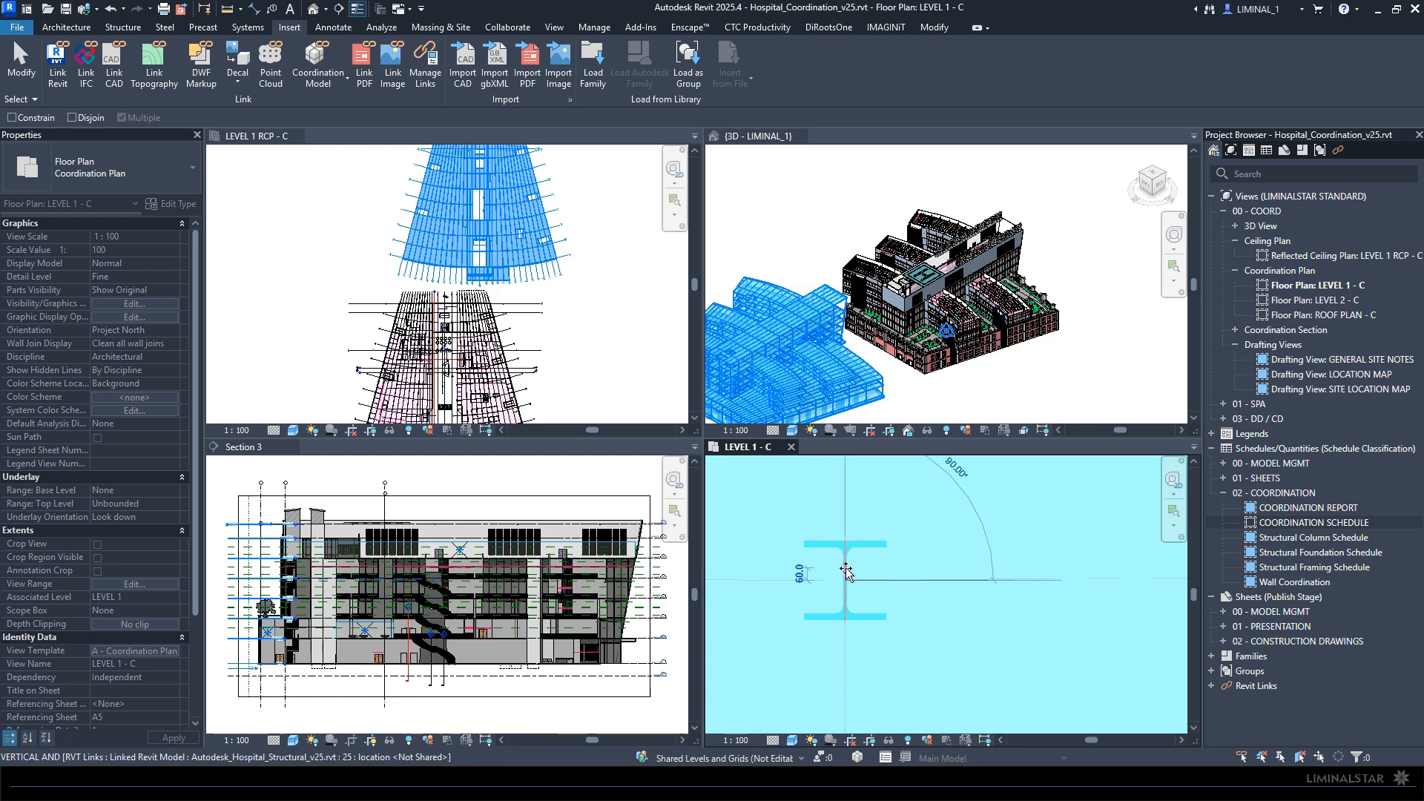
scroll(846, 572, "down", 4)
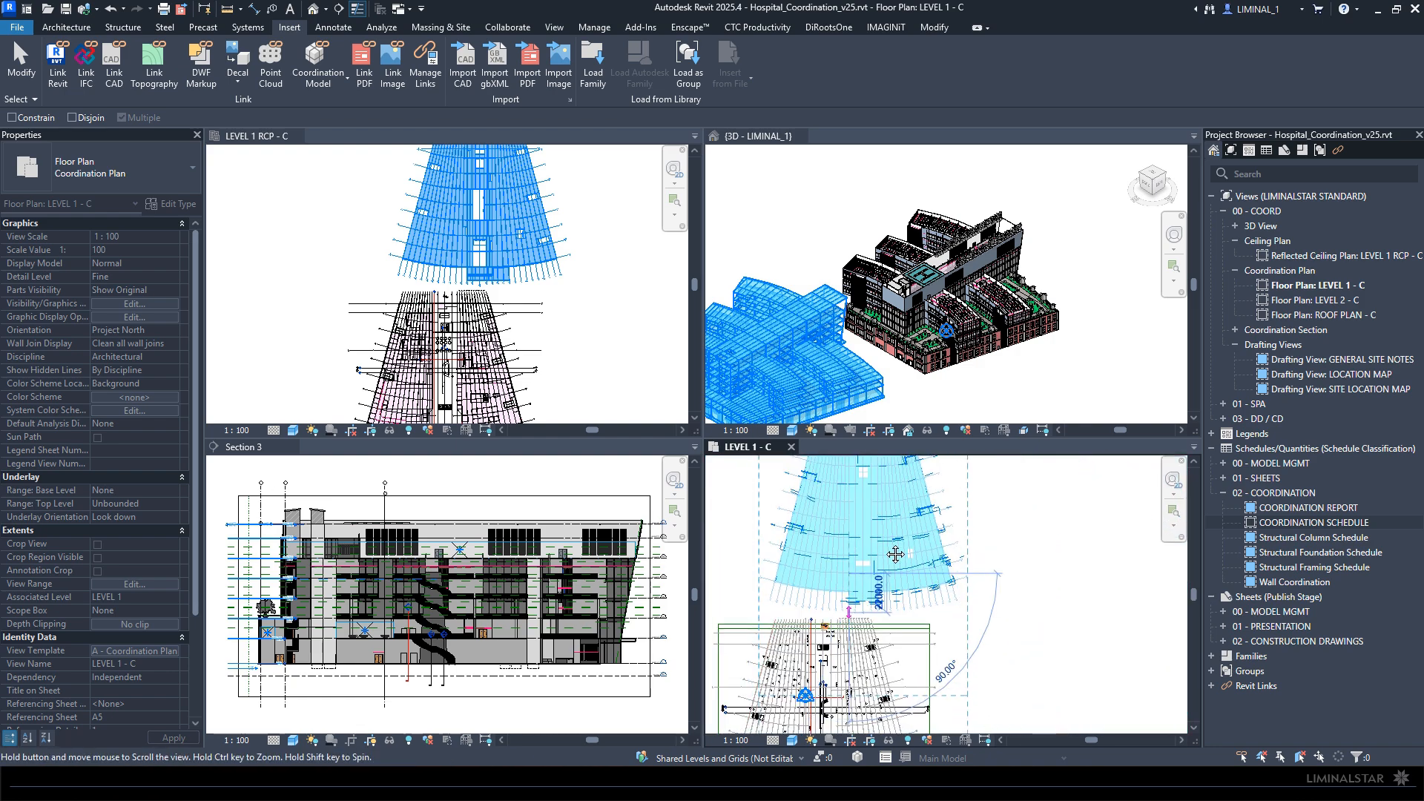
scroll(895, 555, "up", 5)
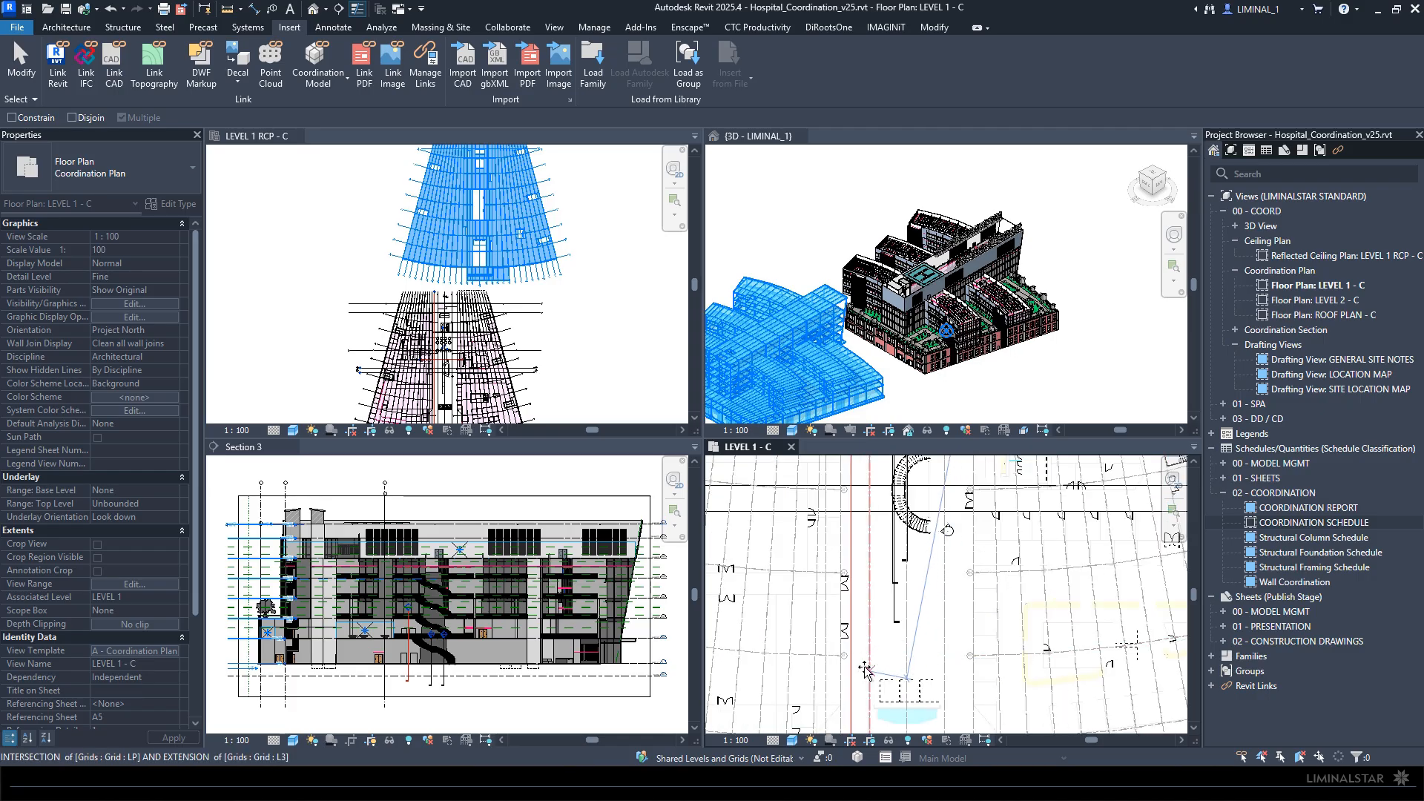
scroll(866, 670, "up", 2)
middle_click_drag(876, 594, 903, 478)
scroll(902, 479, "down", 1)
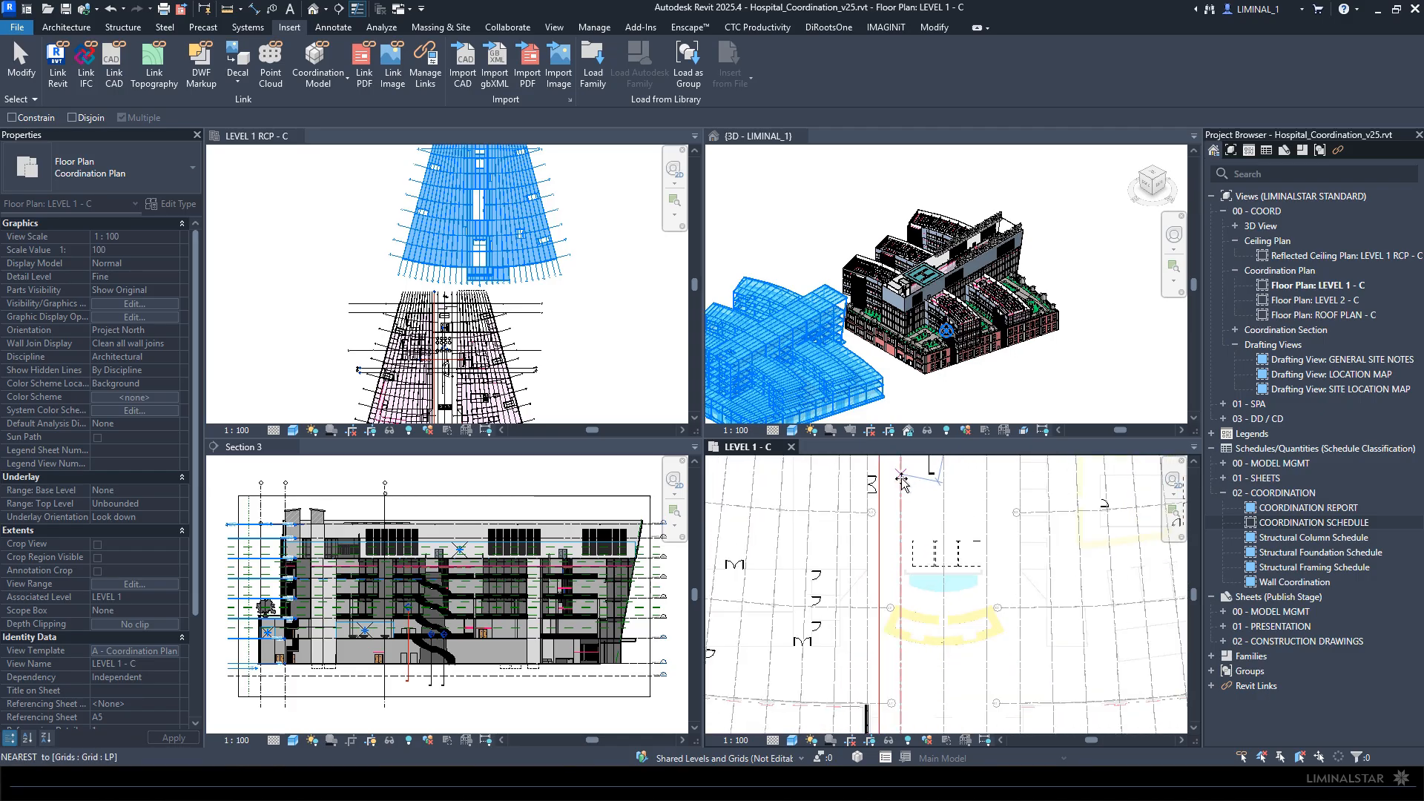
scroll(868, 586, "up", 3)
scroll(861, 564, "up", 2)
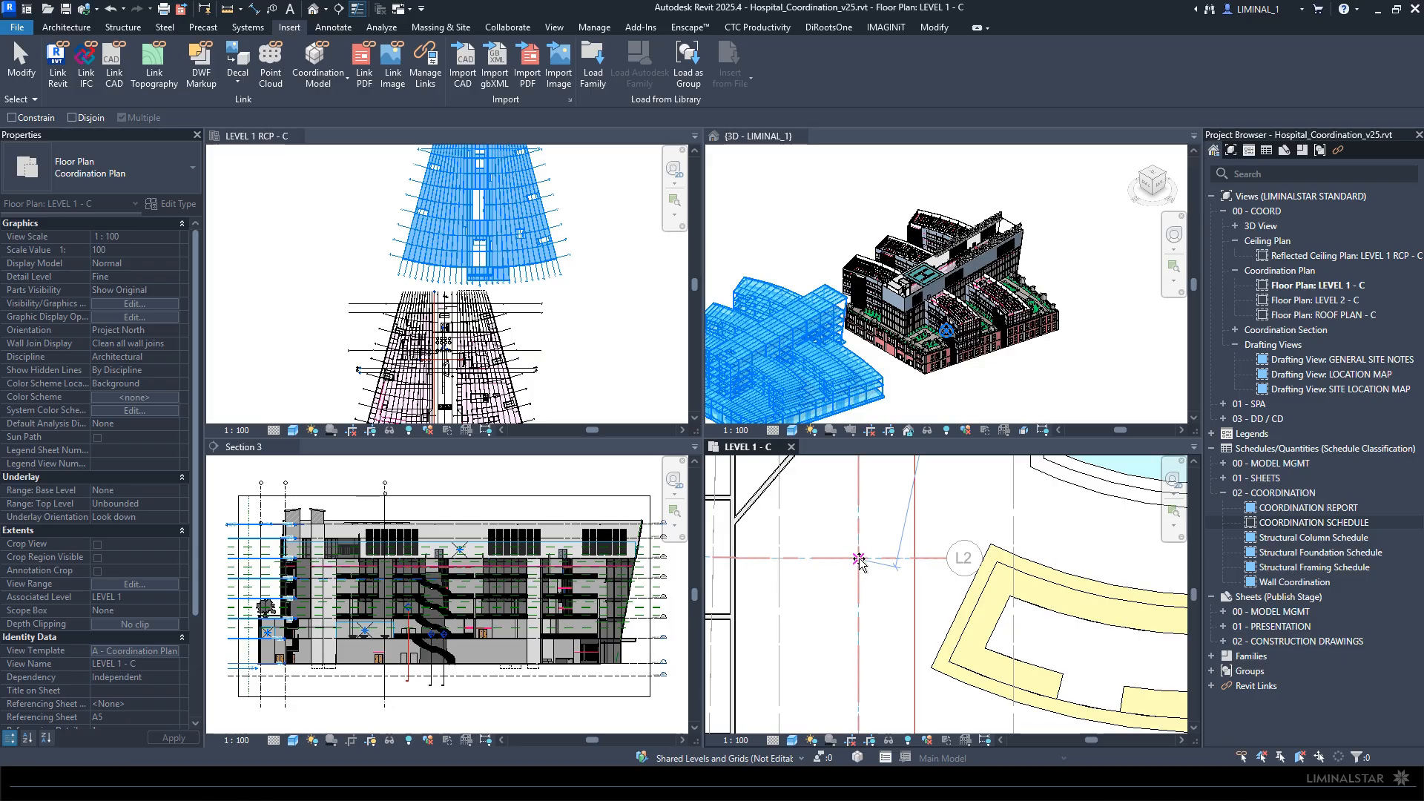
left_click(859, 560)
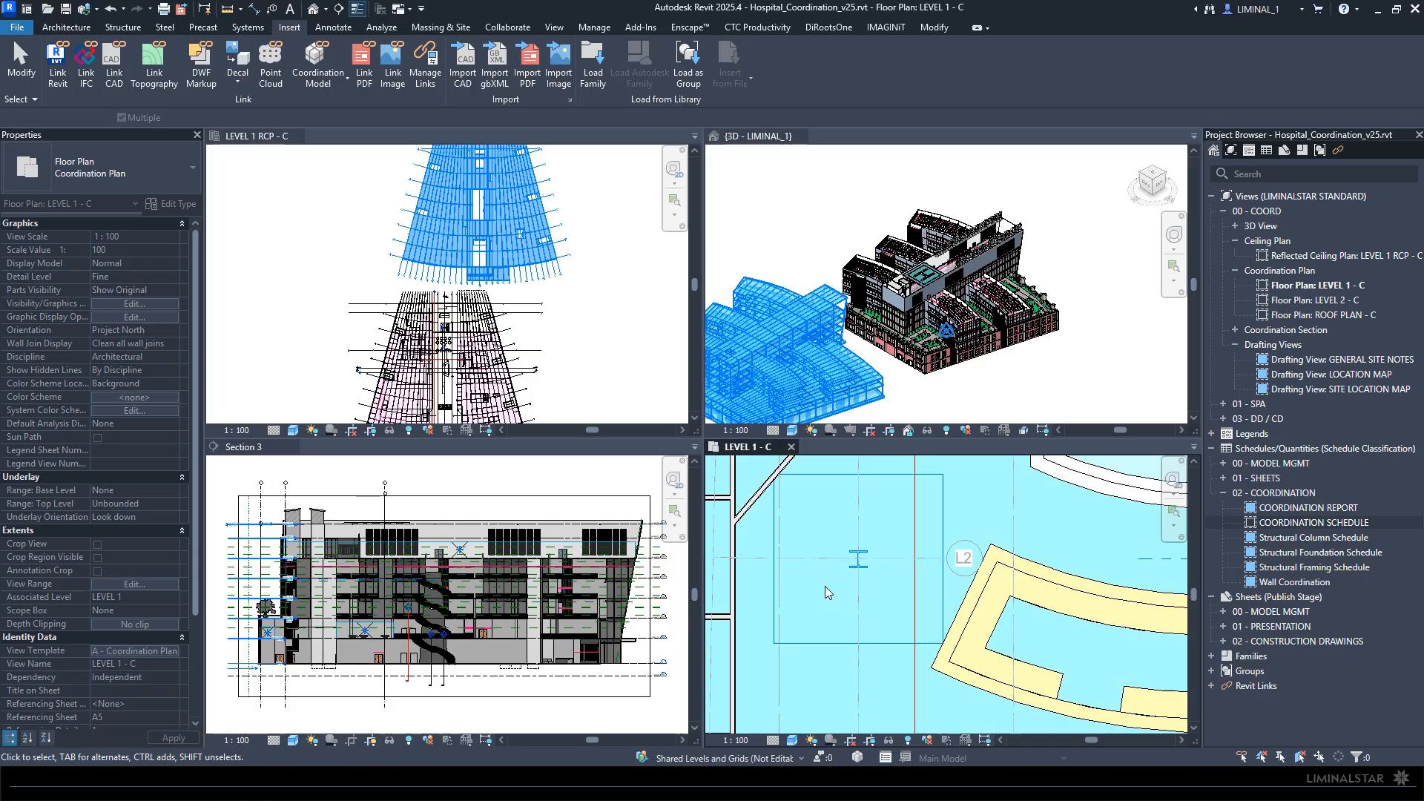
- Check the structural link's alignment with the building in the 3D view and Section 3, including the T/O FTG level
left_click(904, 224)
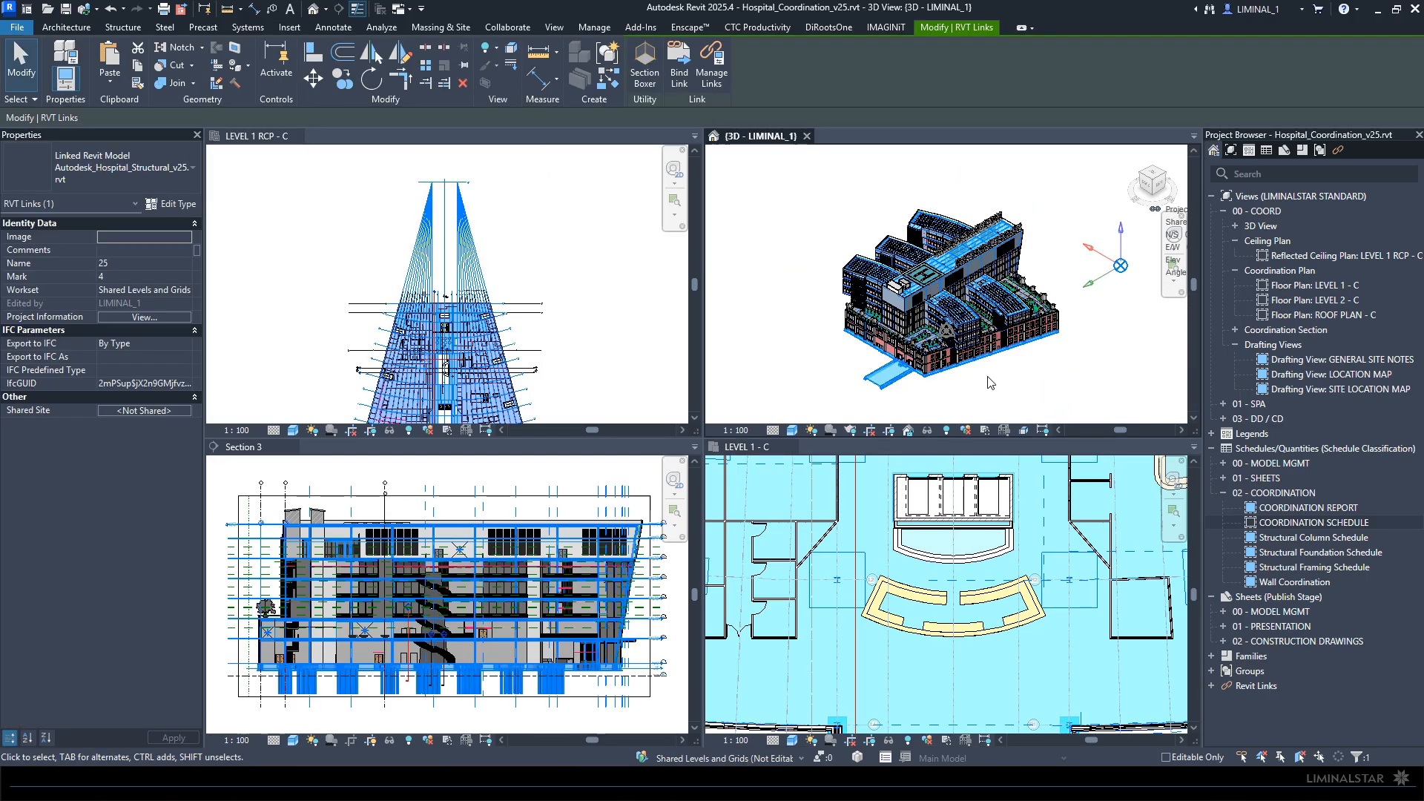
scroll(620, 675, "up", 1)
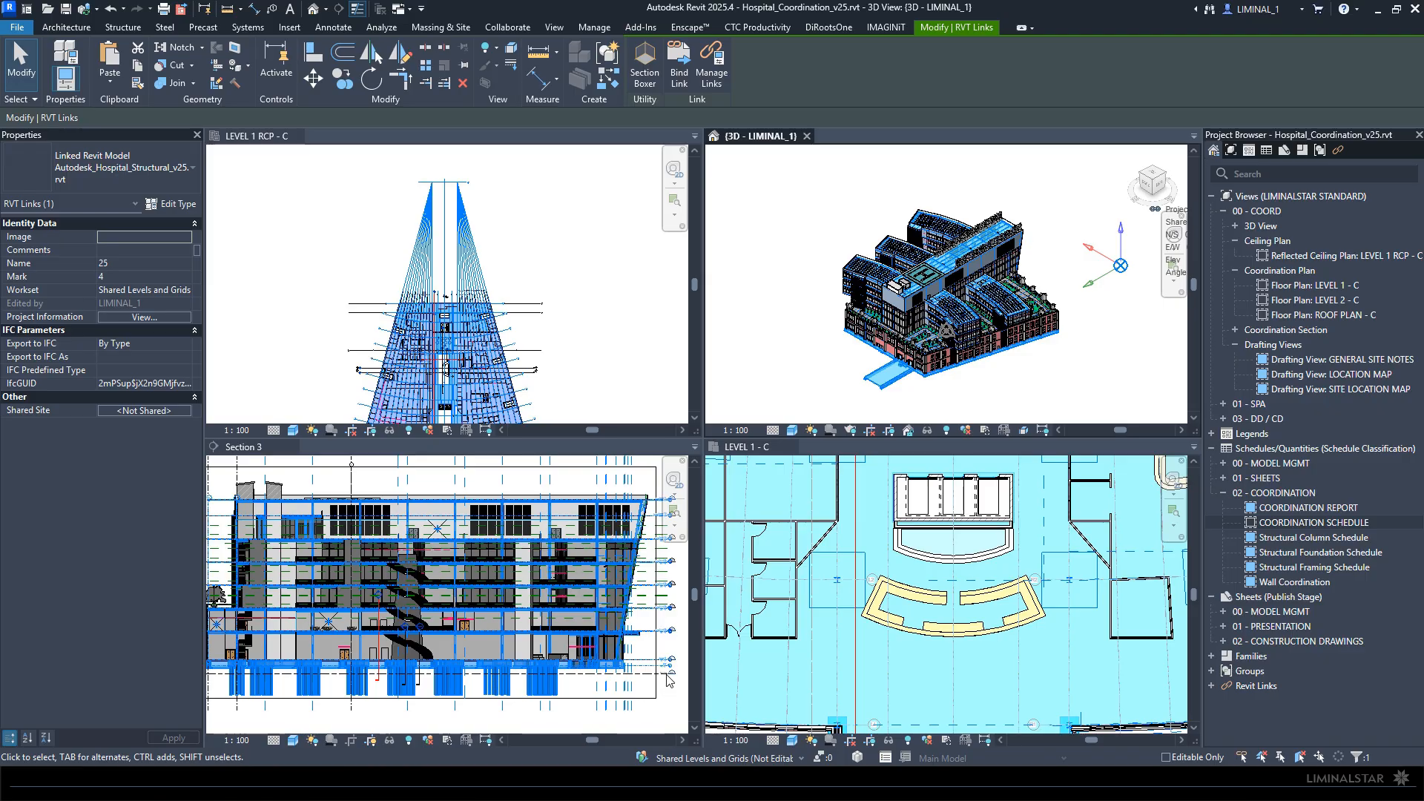
left_click(583, 681)
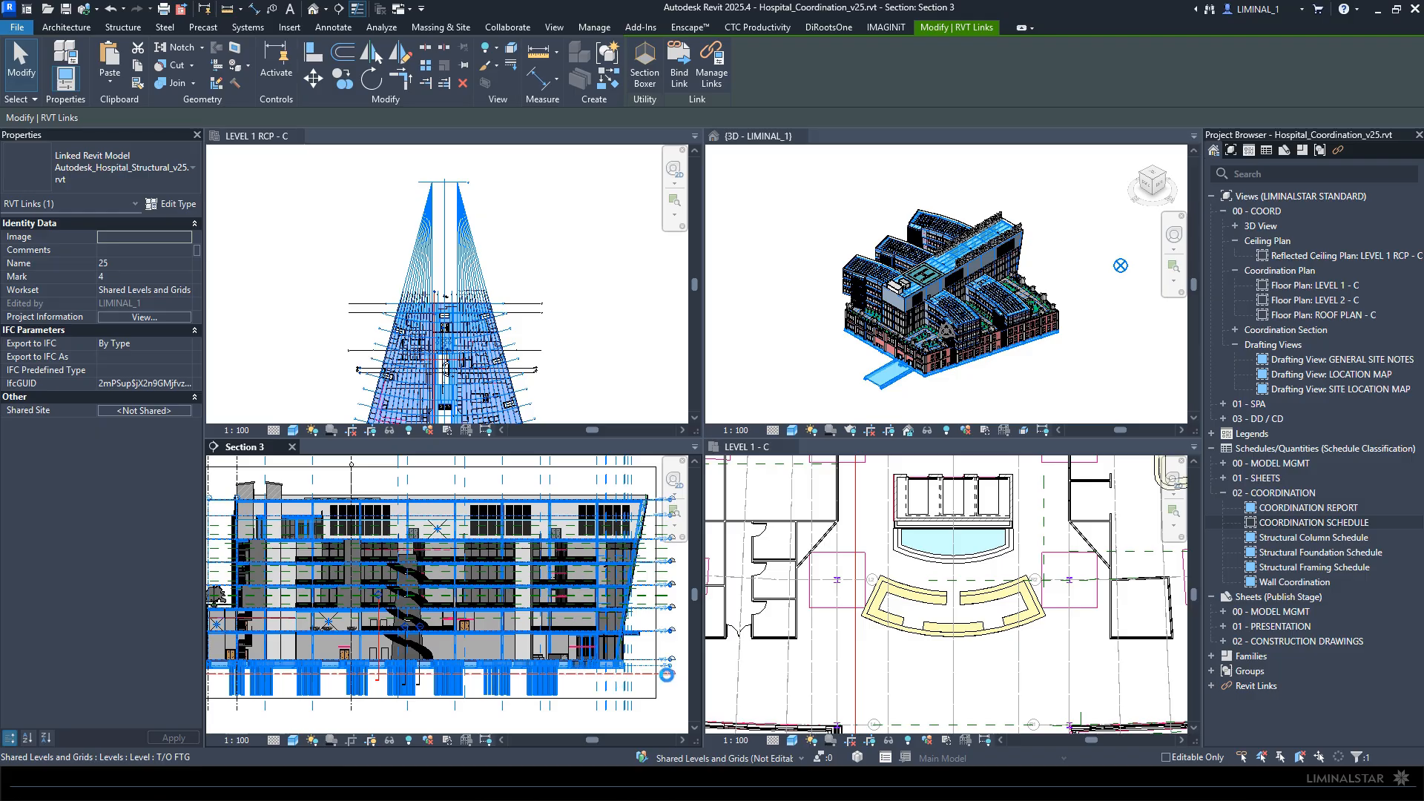
left_click(649, 695)
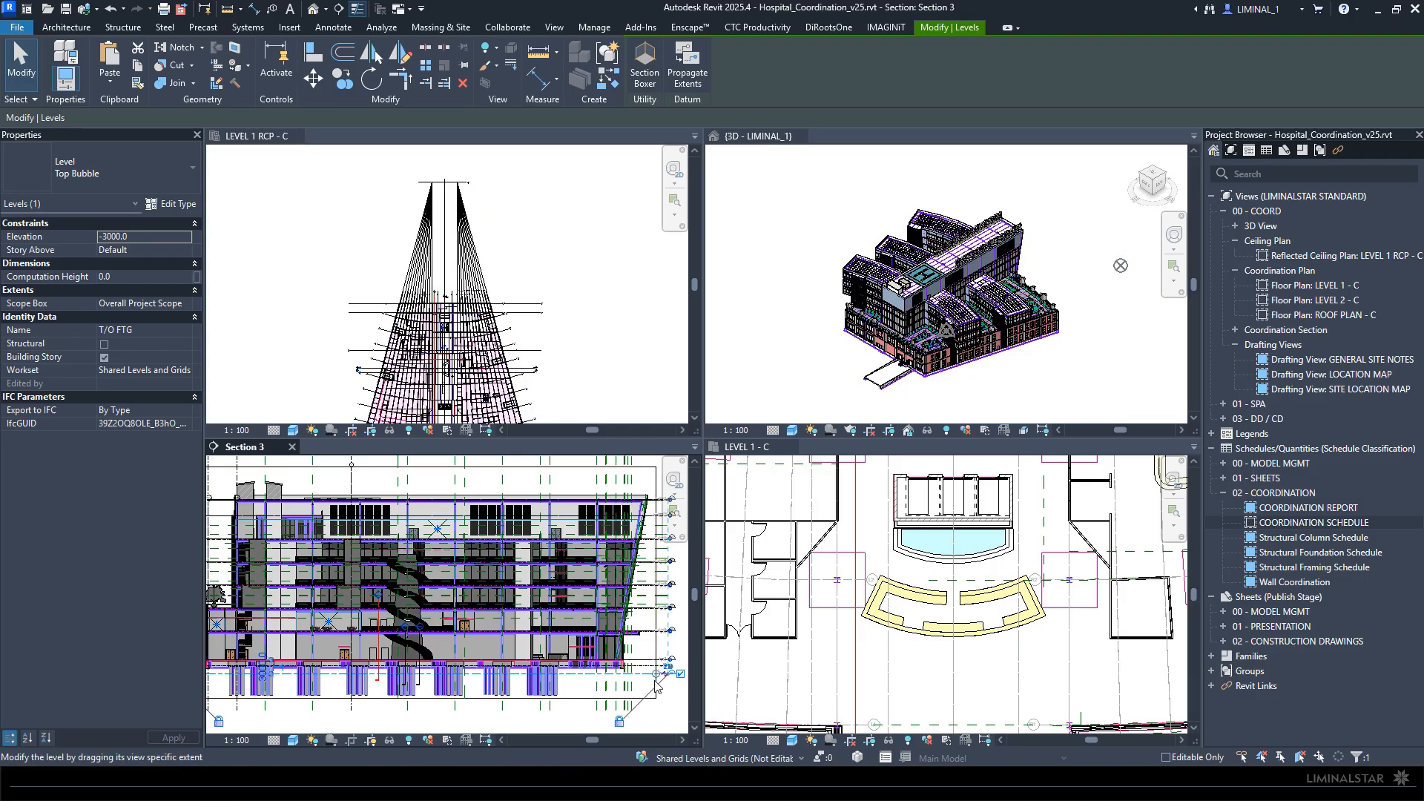
left_click(578, 695)
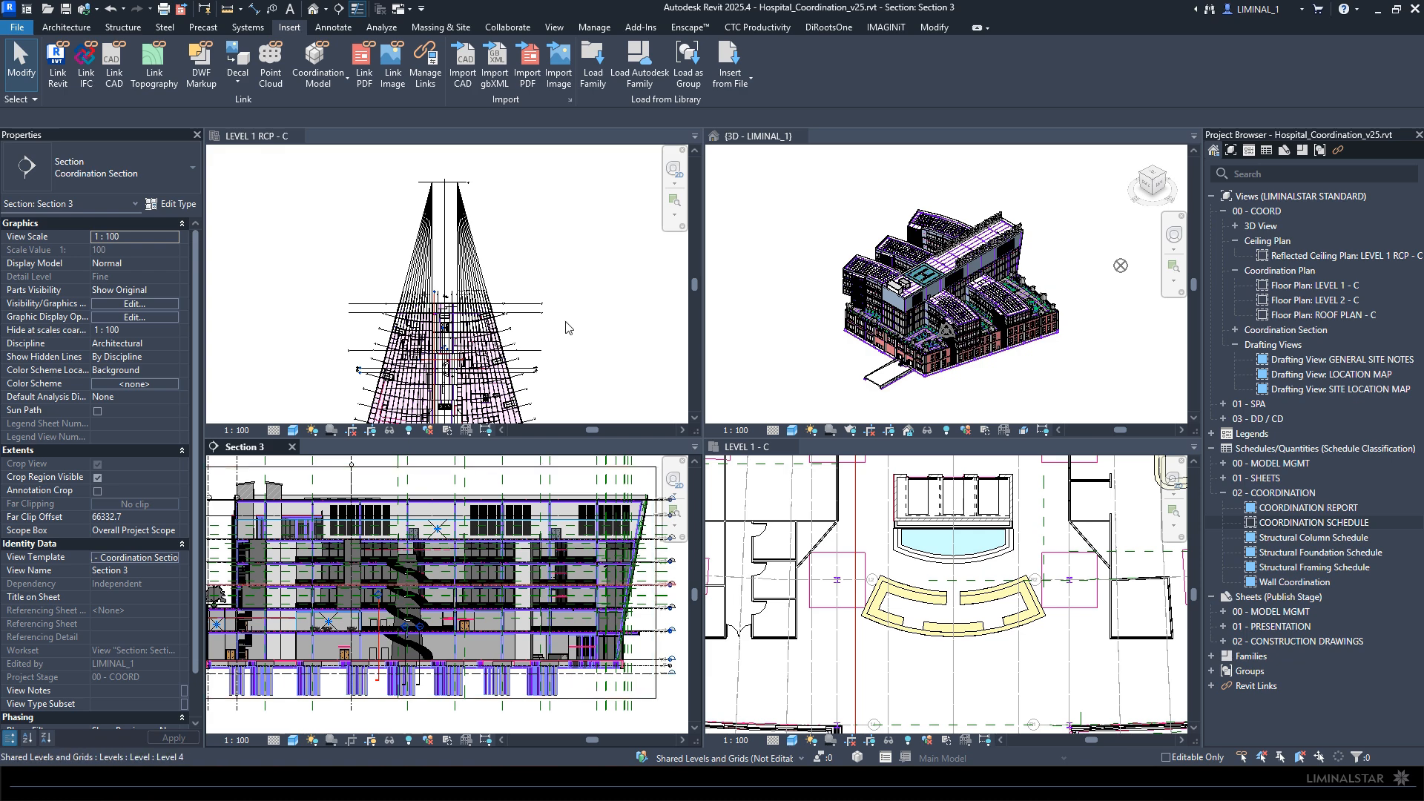
left_click(568, 295)
- Link Autodesk_Hospital_HVAC_v25.rvt from the Mech folder of _Hospital using Auto - Internal Origin to Internal Origin positioning
left_click(824, 644)
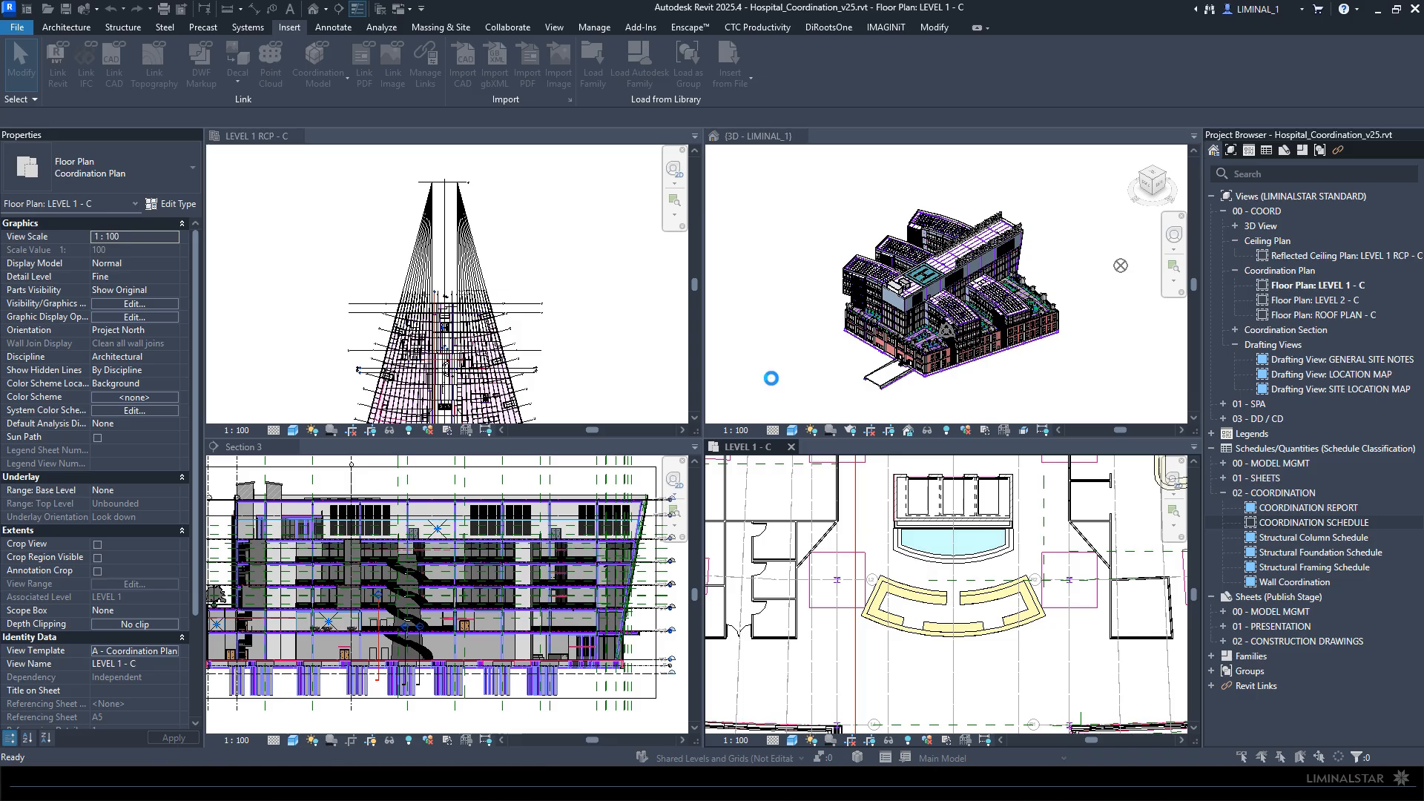
left_click(554, 267)
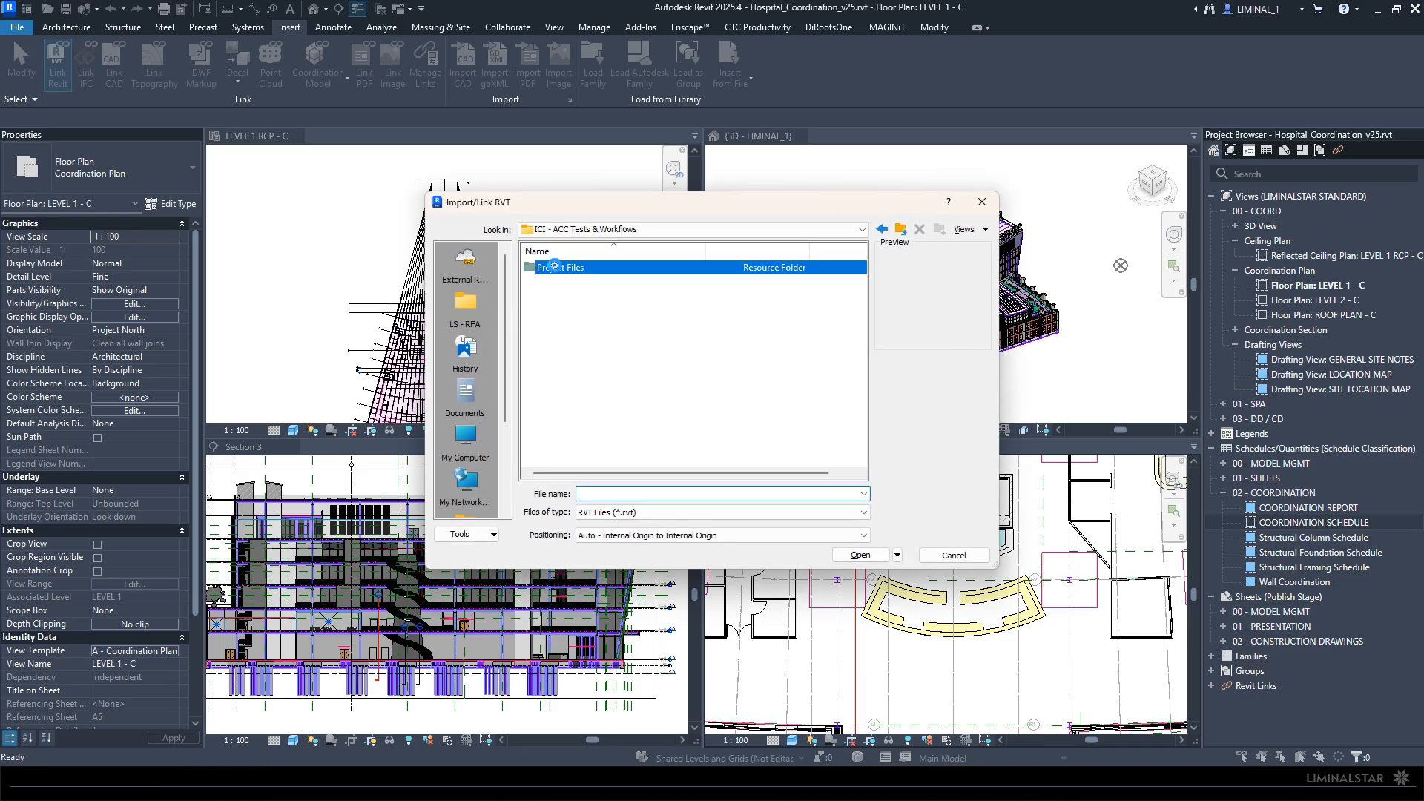
double_click(557, 268)
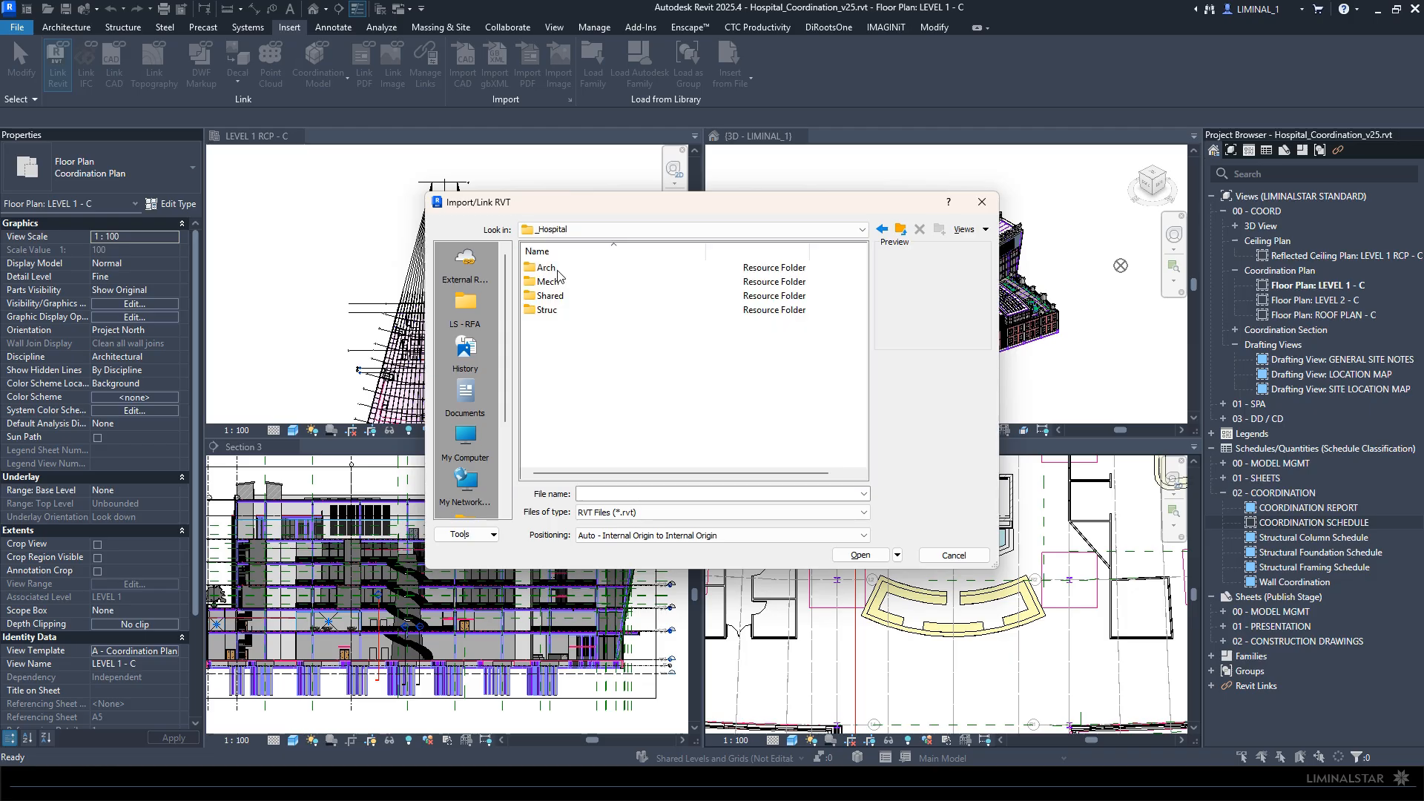
left_click(553, 281)
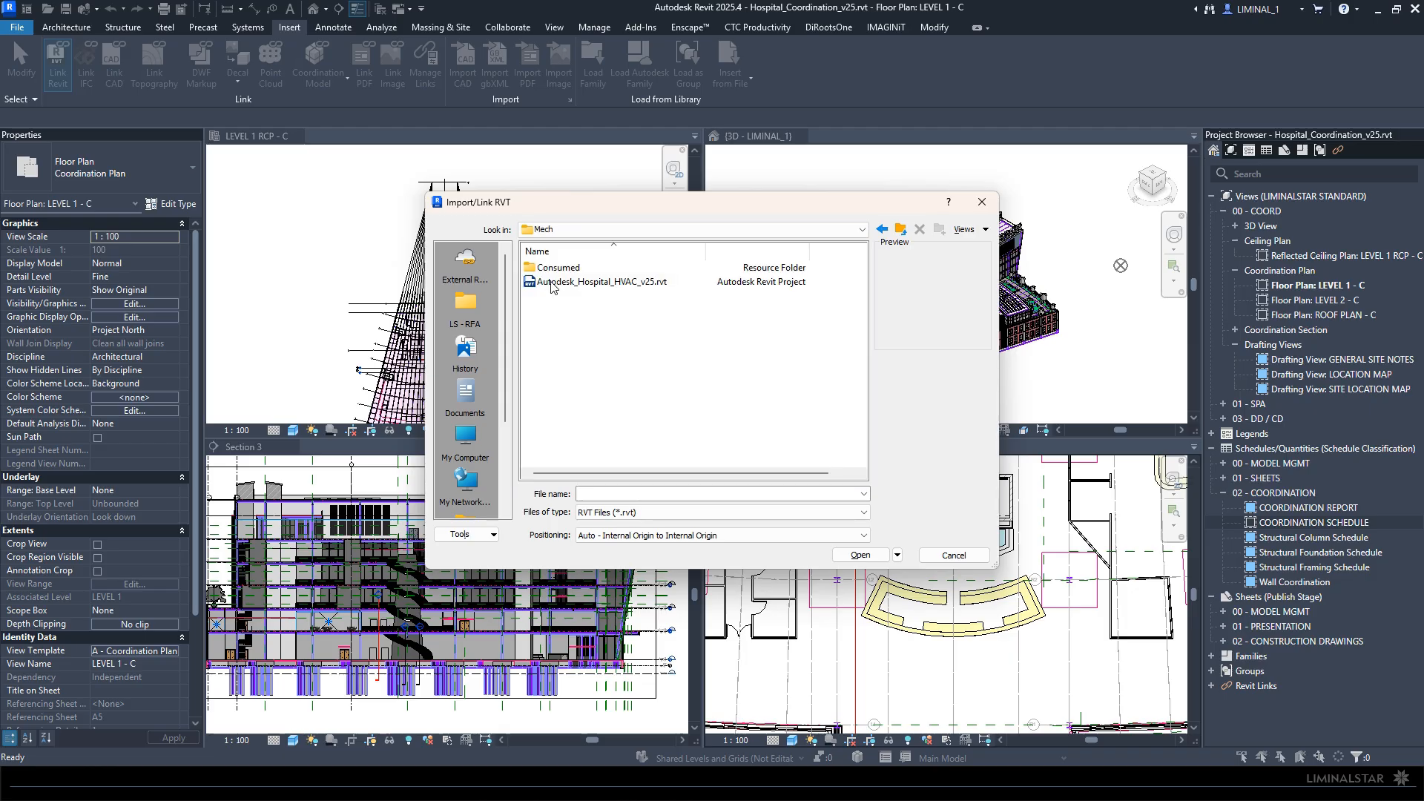
left_click(552, 282)
left_click(861, 555)
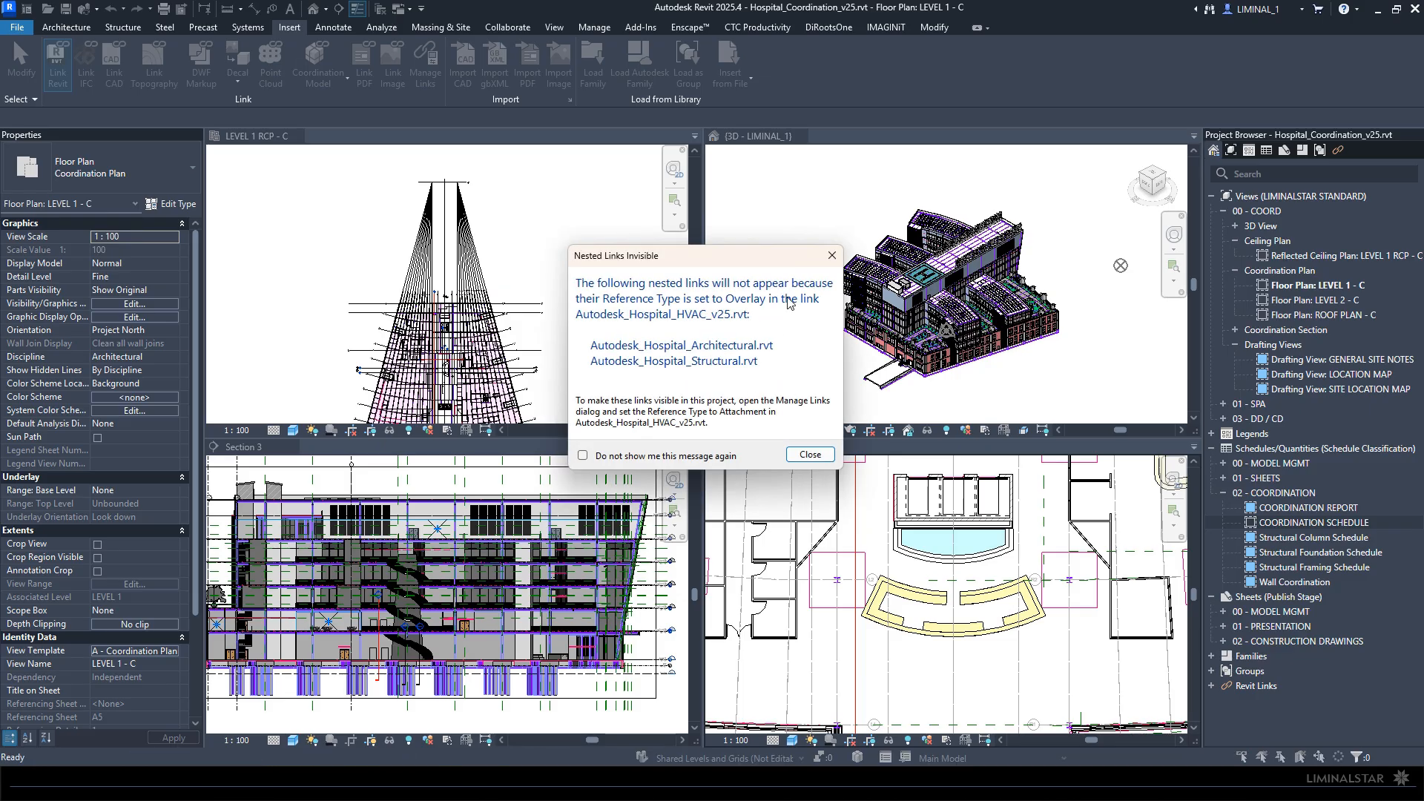
- Dismiss the nested-links notice and examine the linked HVAC model's position relative to the building in the 3D and ceiling plan views
left_click(805, 458)
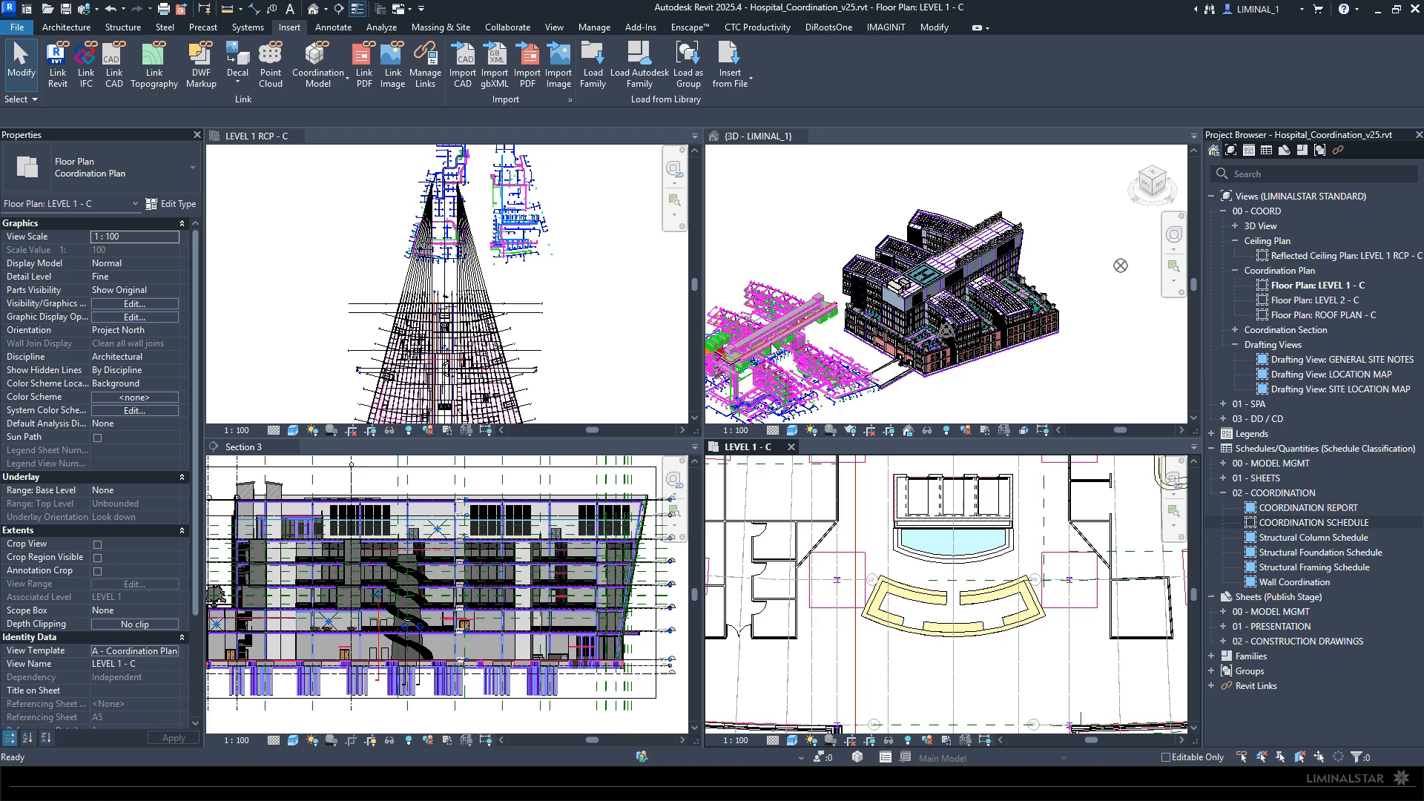
left_click(775, 347)
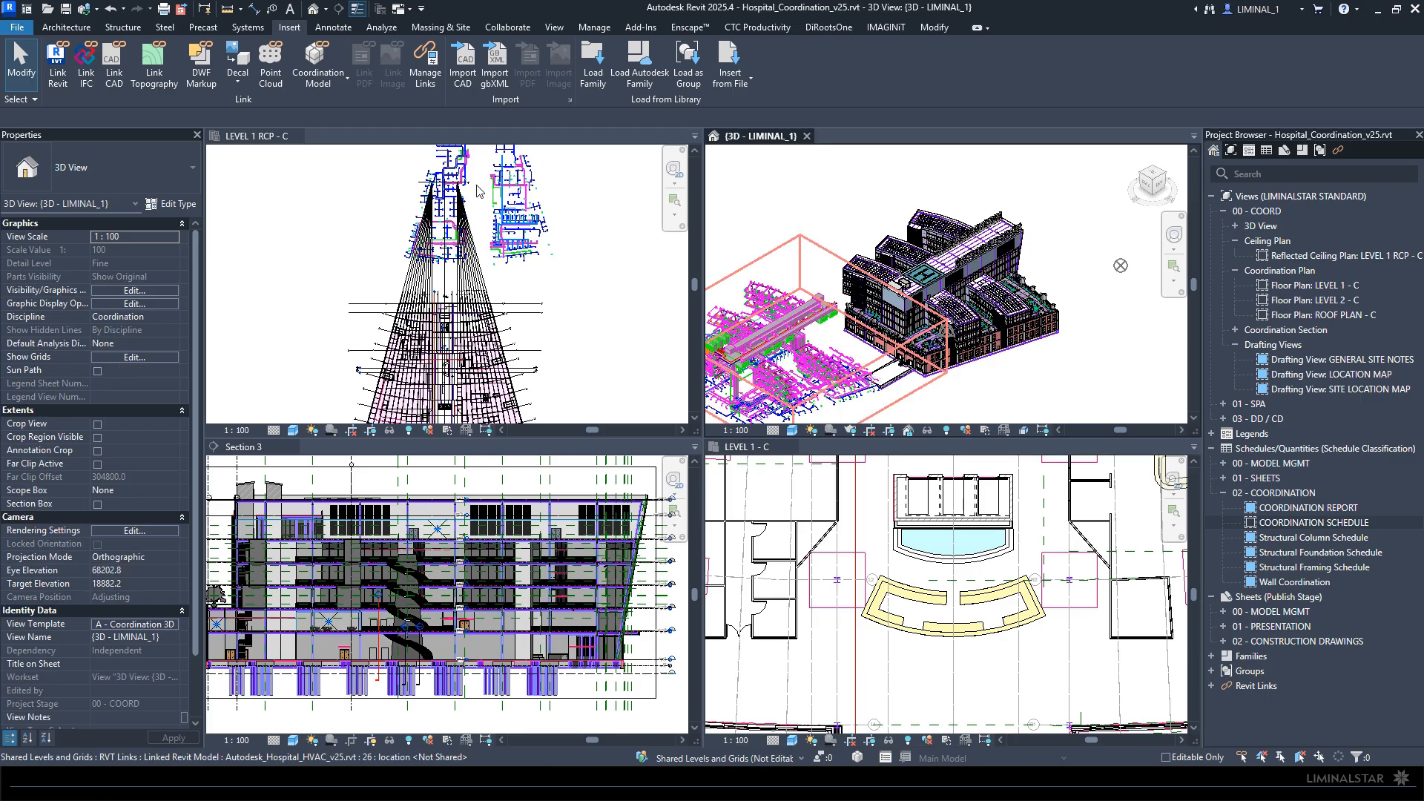
left_click(524, 233)
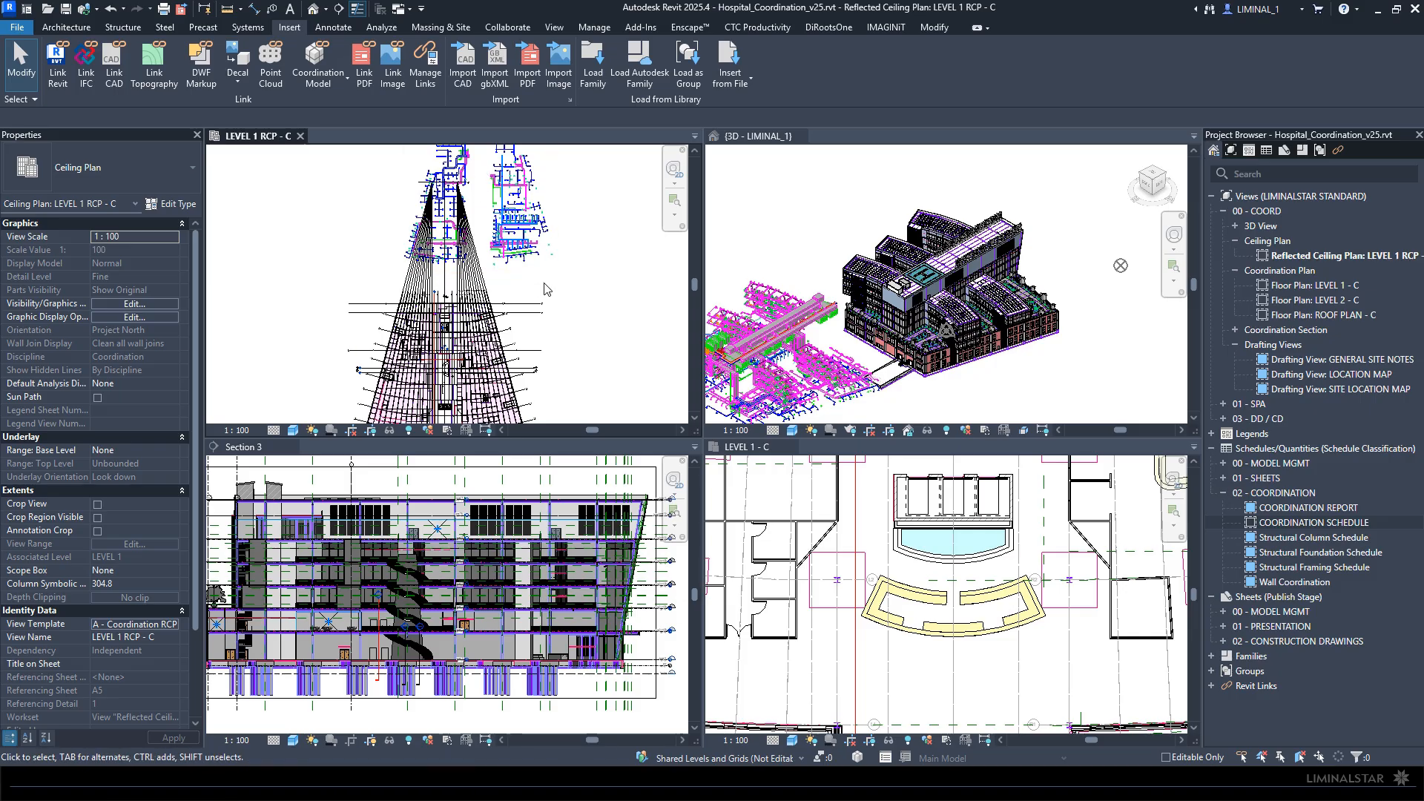
left_click(836, 243)
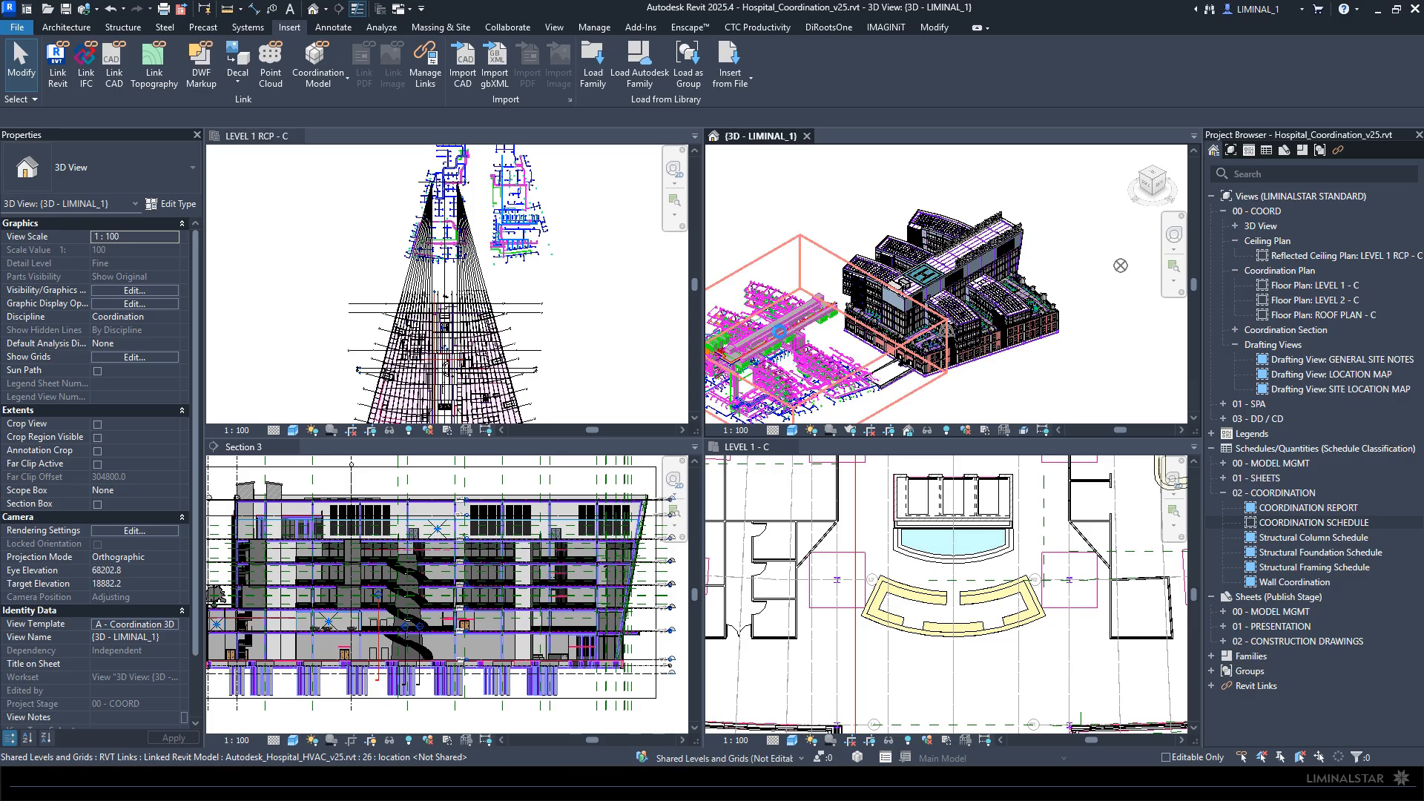
left_click(777, 334)
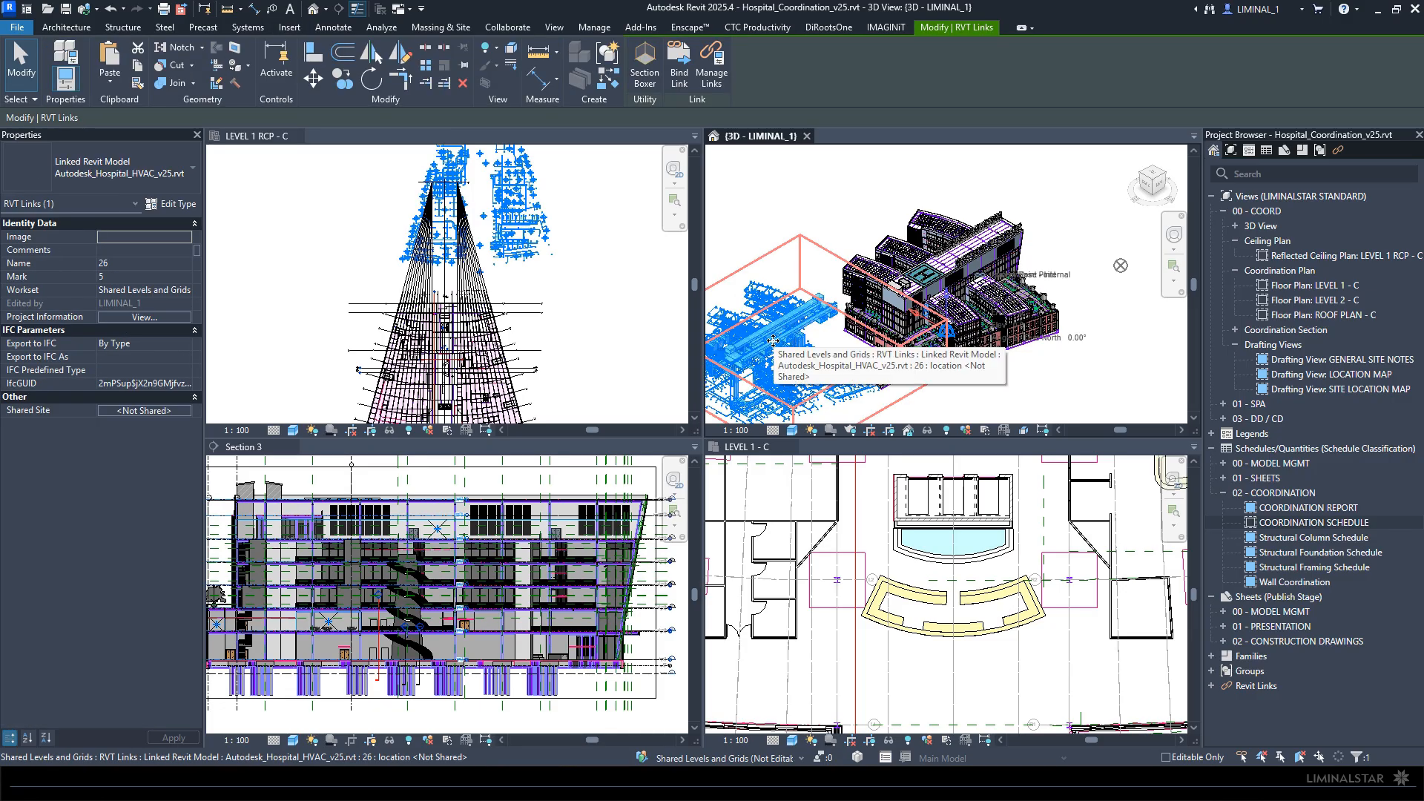
left_click(777, 224)
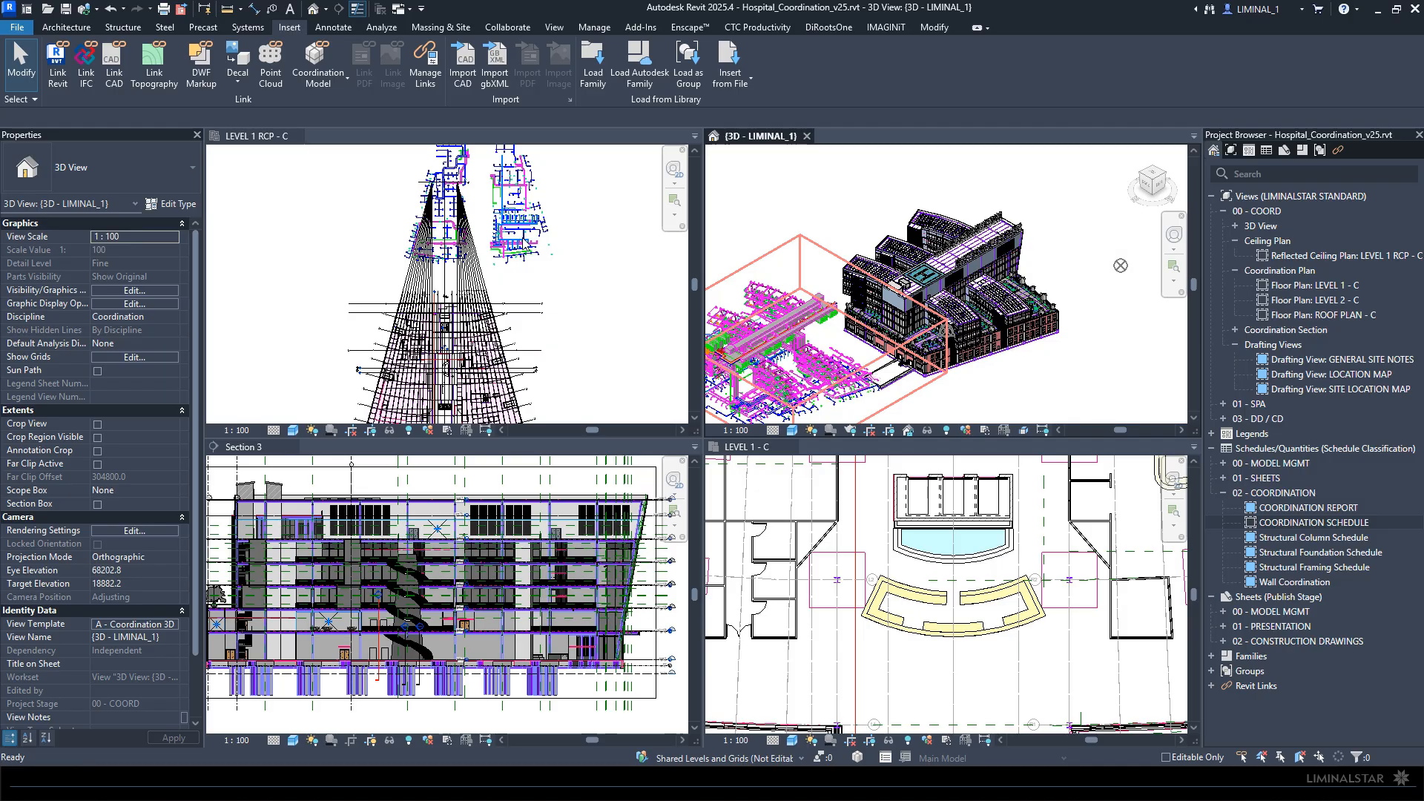
left_click(526, 245)
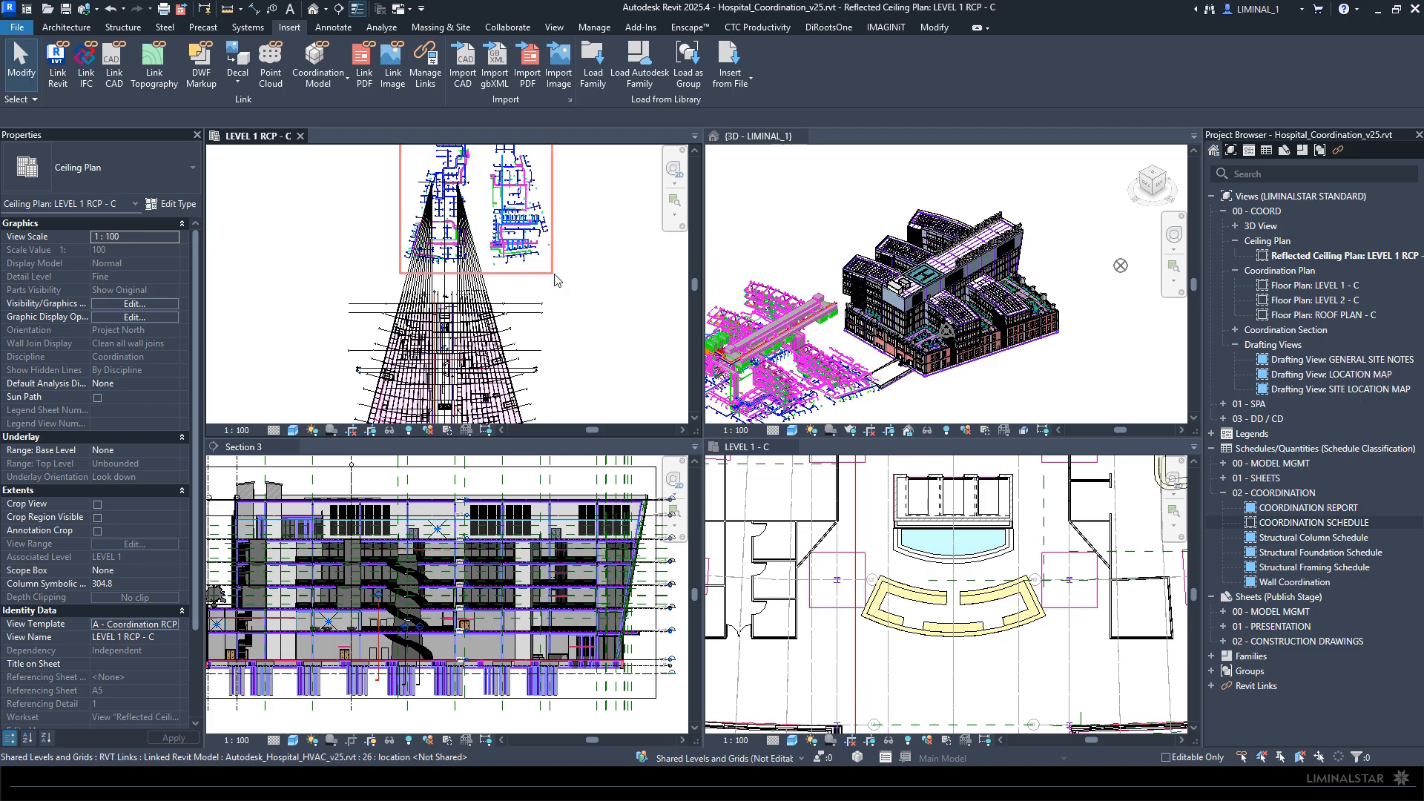
left_click(529, 219)
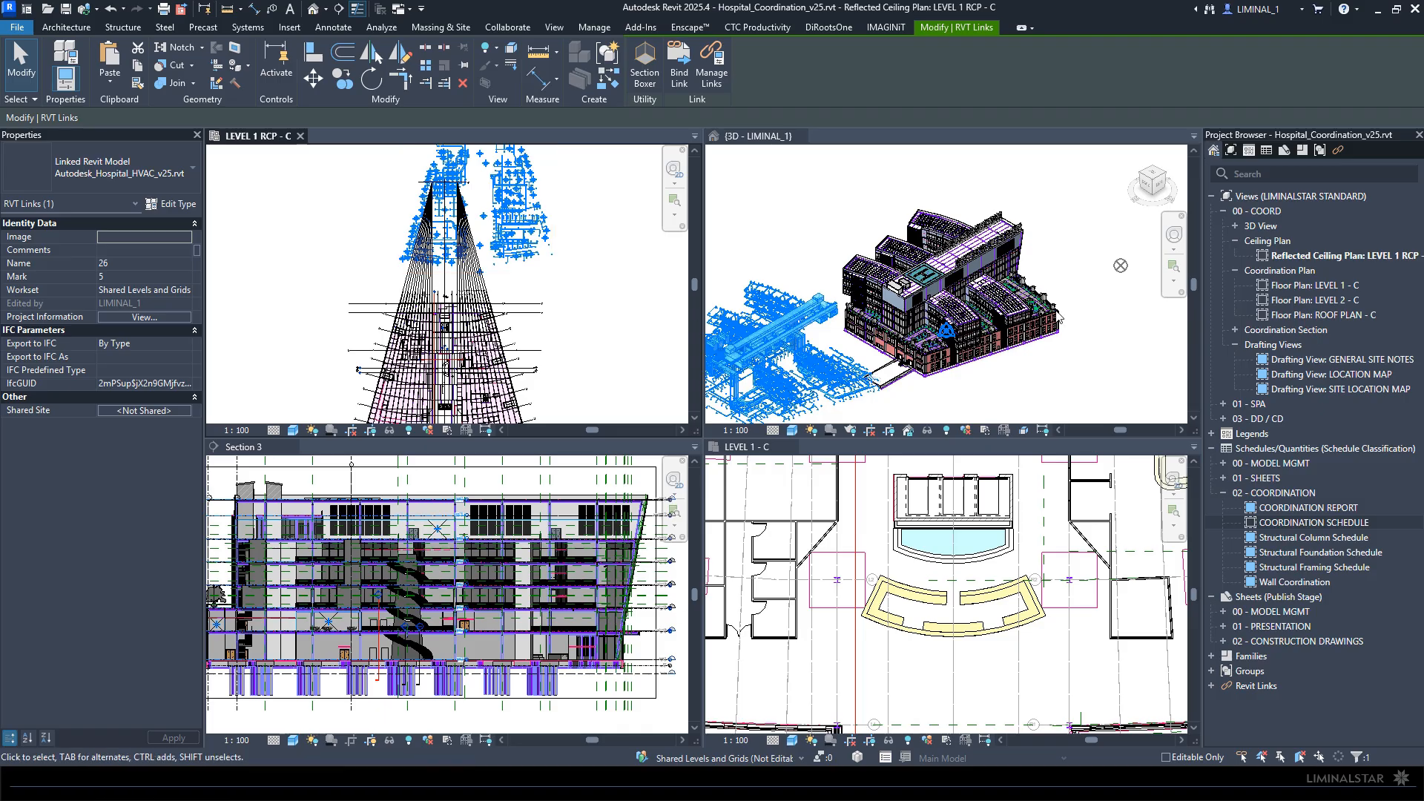
scroll(1068, 308, "down", 3)
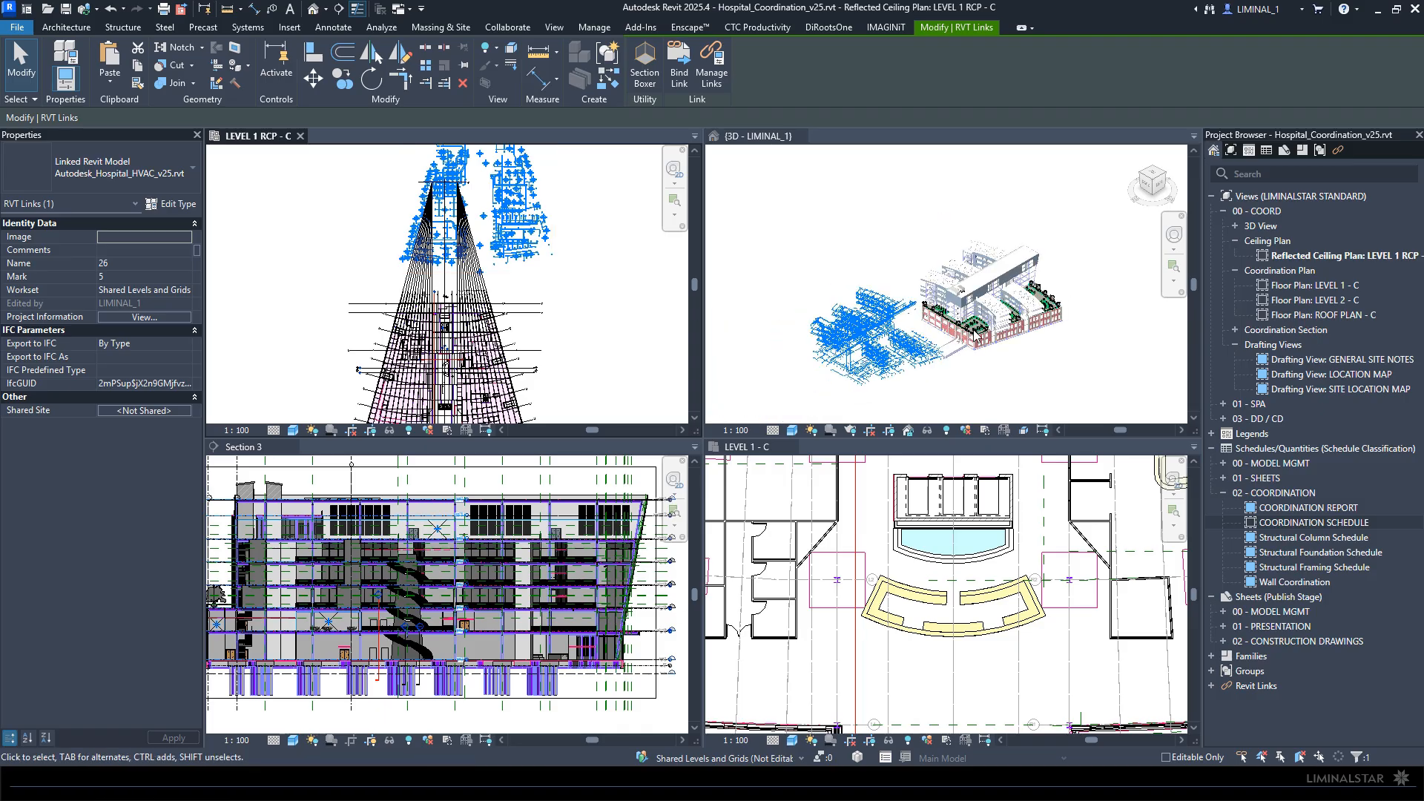
scroll(975, 338, "up", 4)
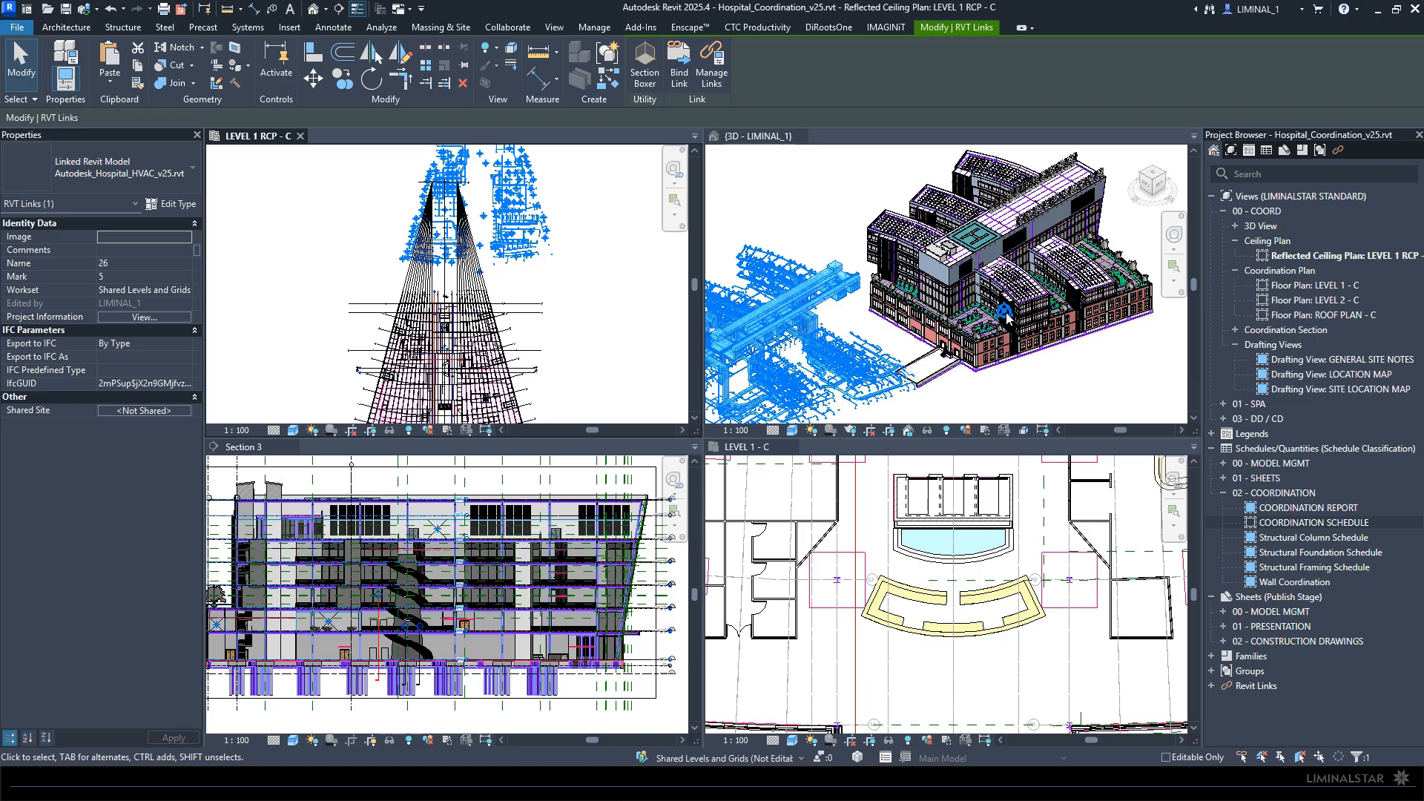
scroll(1006, 313, "down", 3)
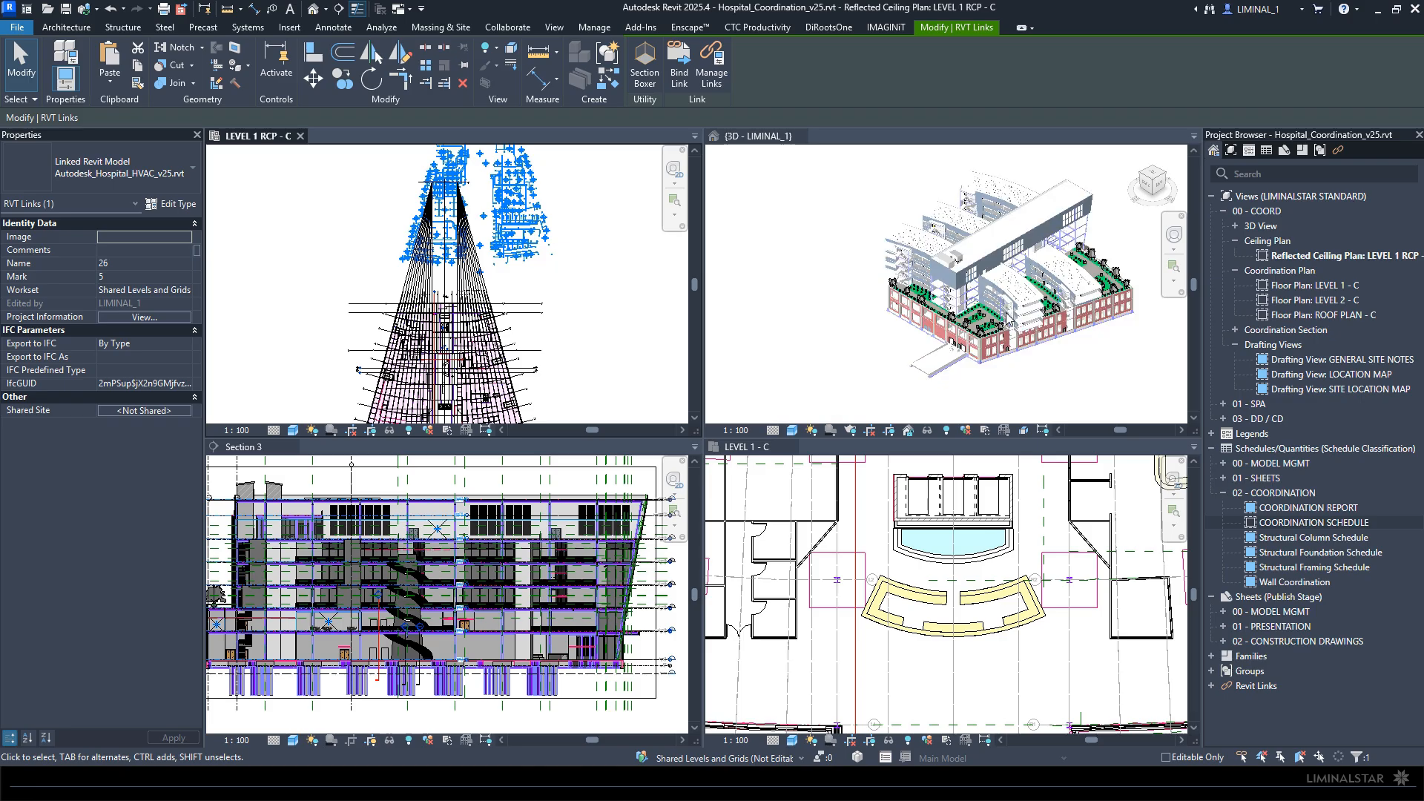
- Inspect the project base point in the 3D view and compare its location with the linked HVAC model
left_click(1157, 257)
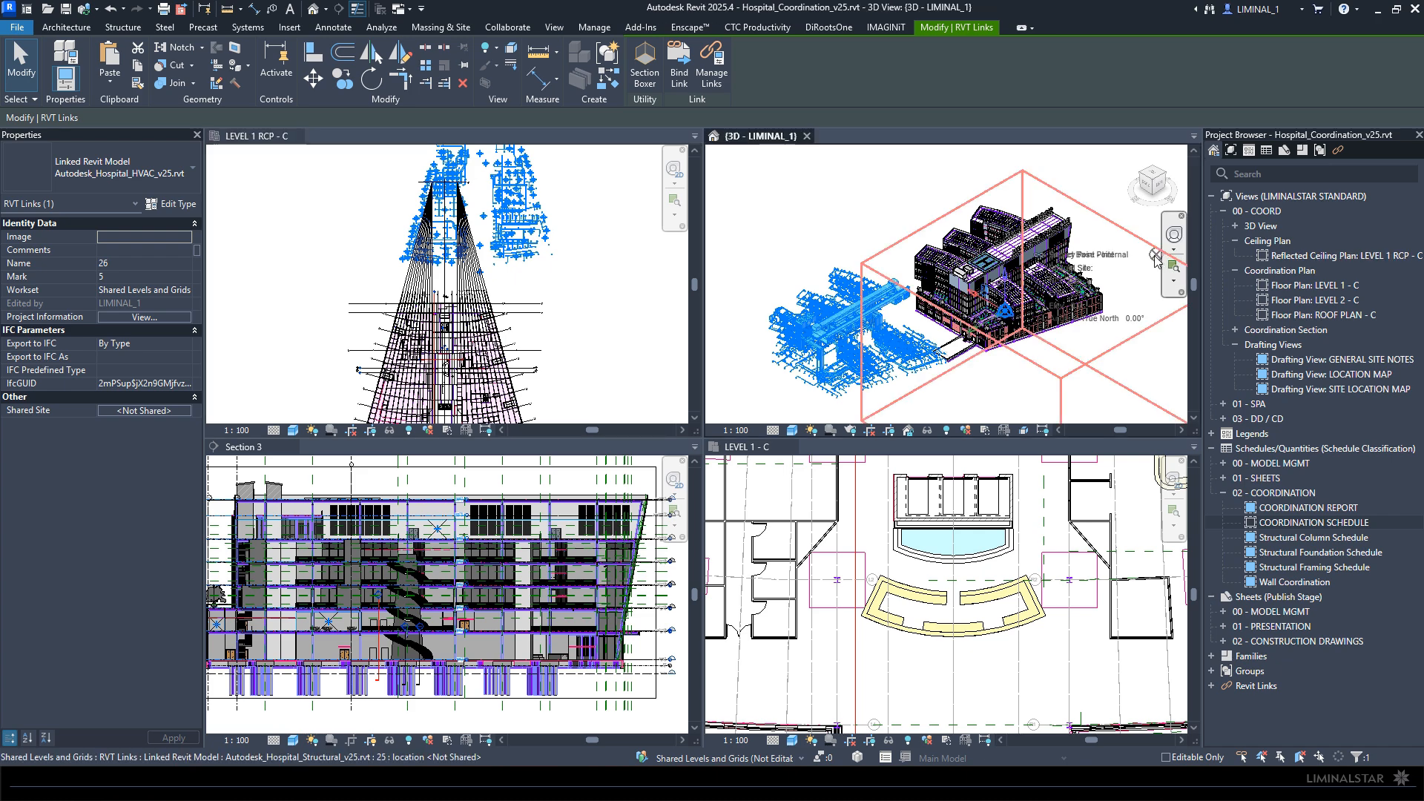
left_click(1155, 257)
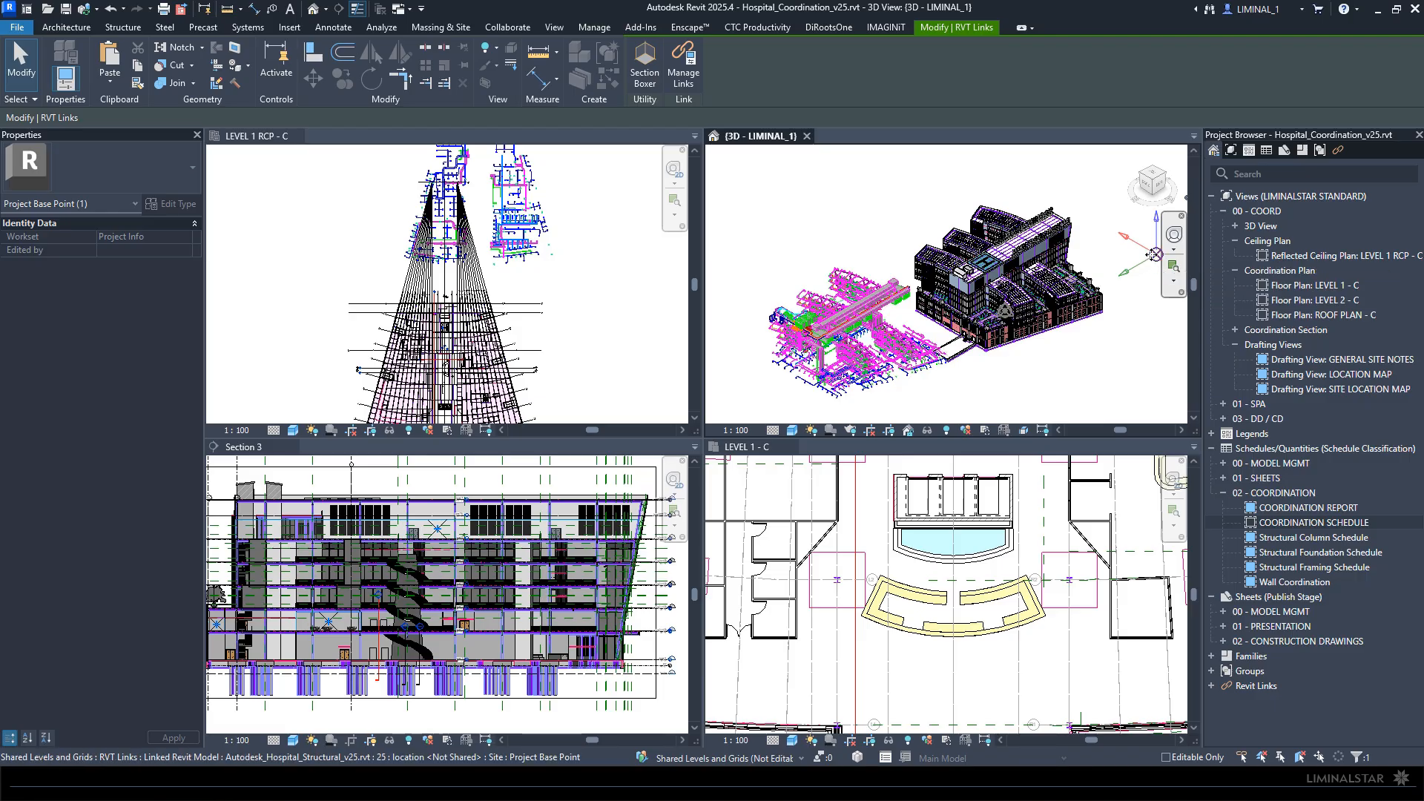
key("Escape")
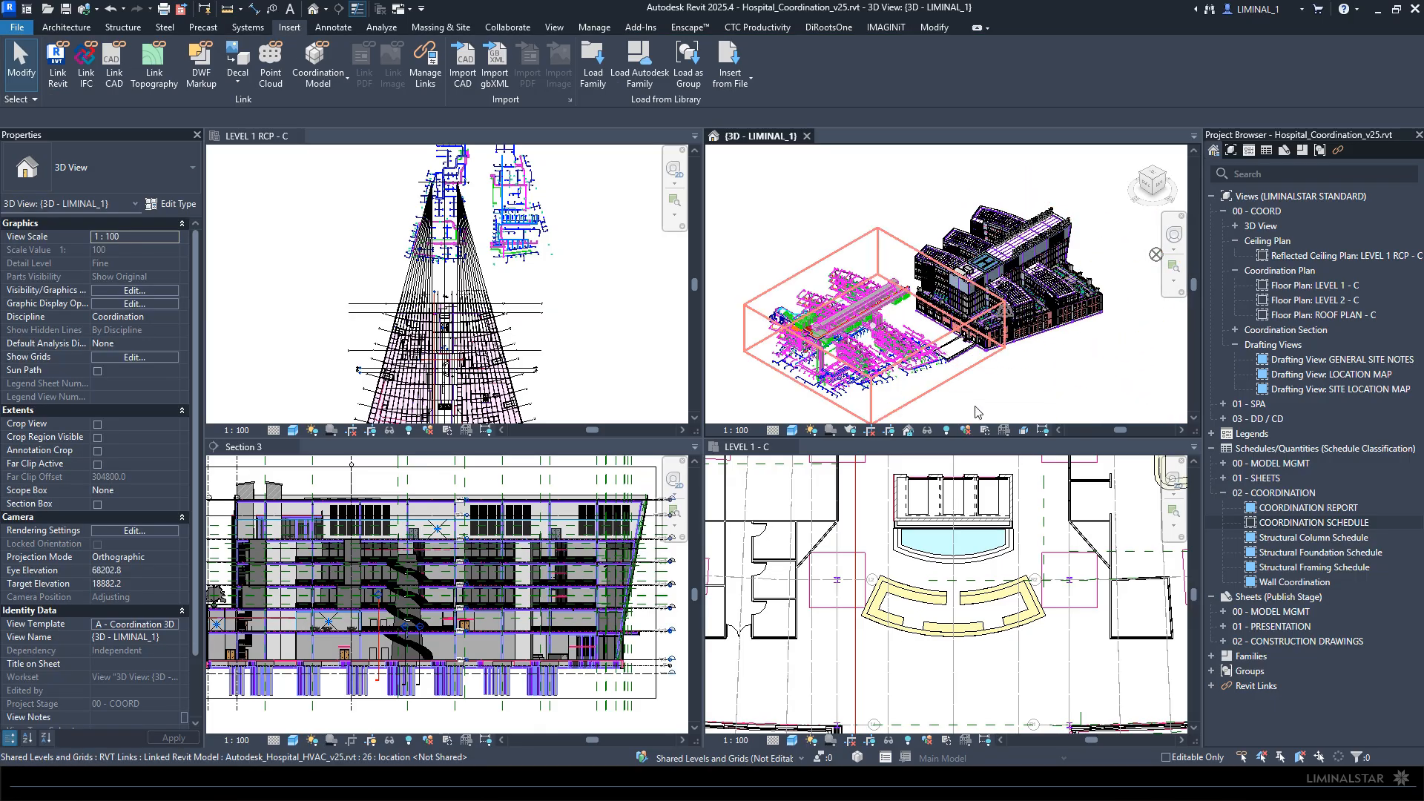
left_click(1005, 317)
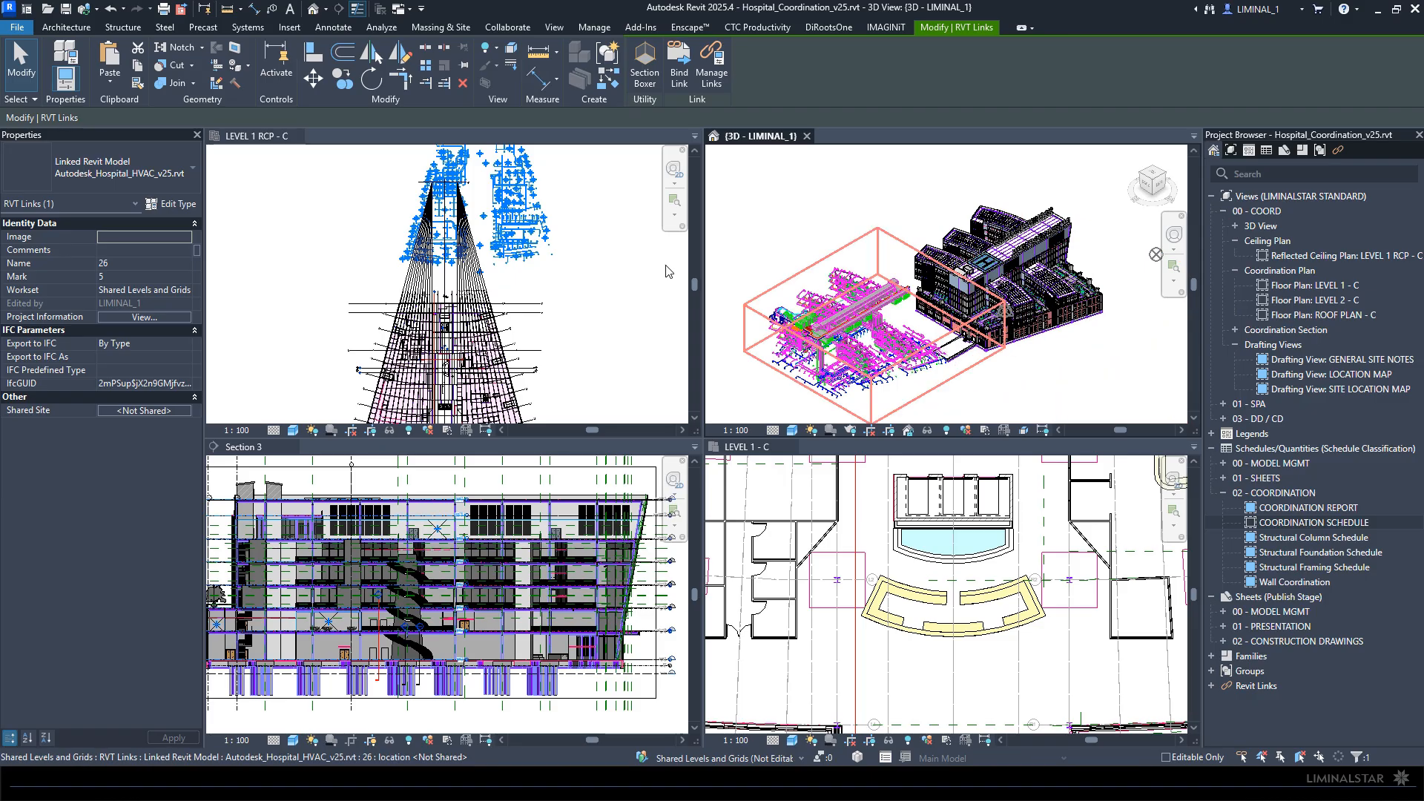
key("Escape")
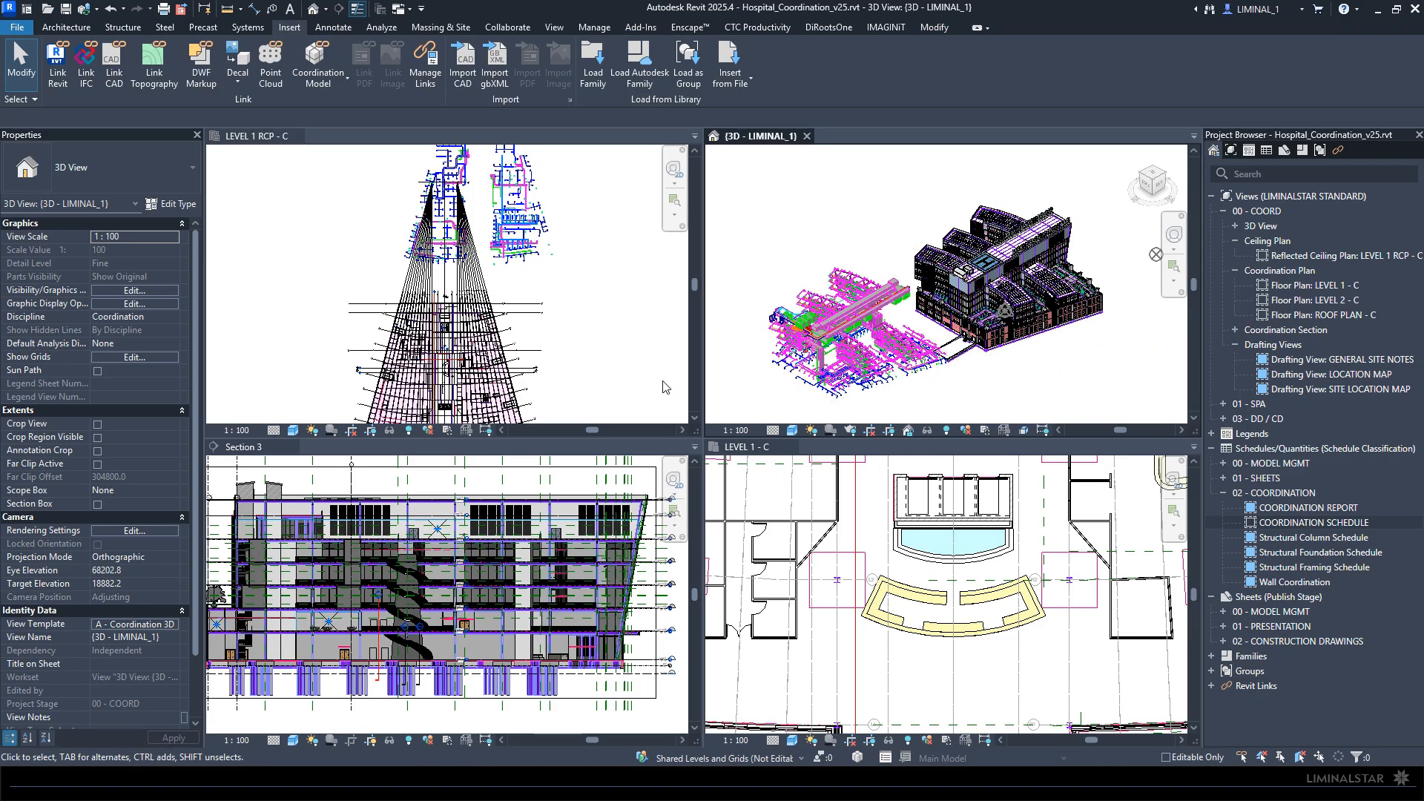
- Delete the structural link instance in Section 3 and remove Autodesk_Hospital_Structural_v25.rvt from the project
left_click(560, 681)
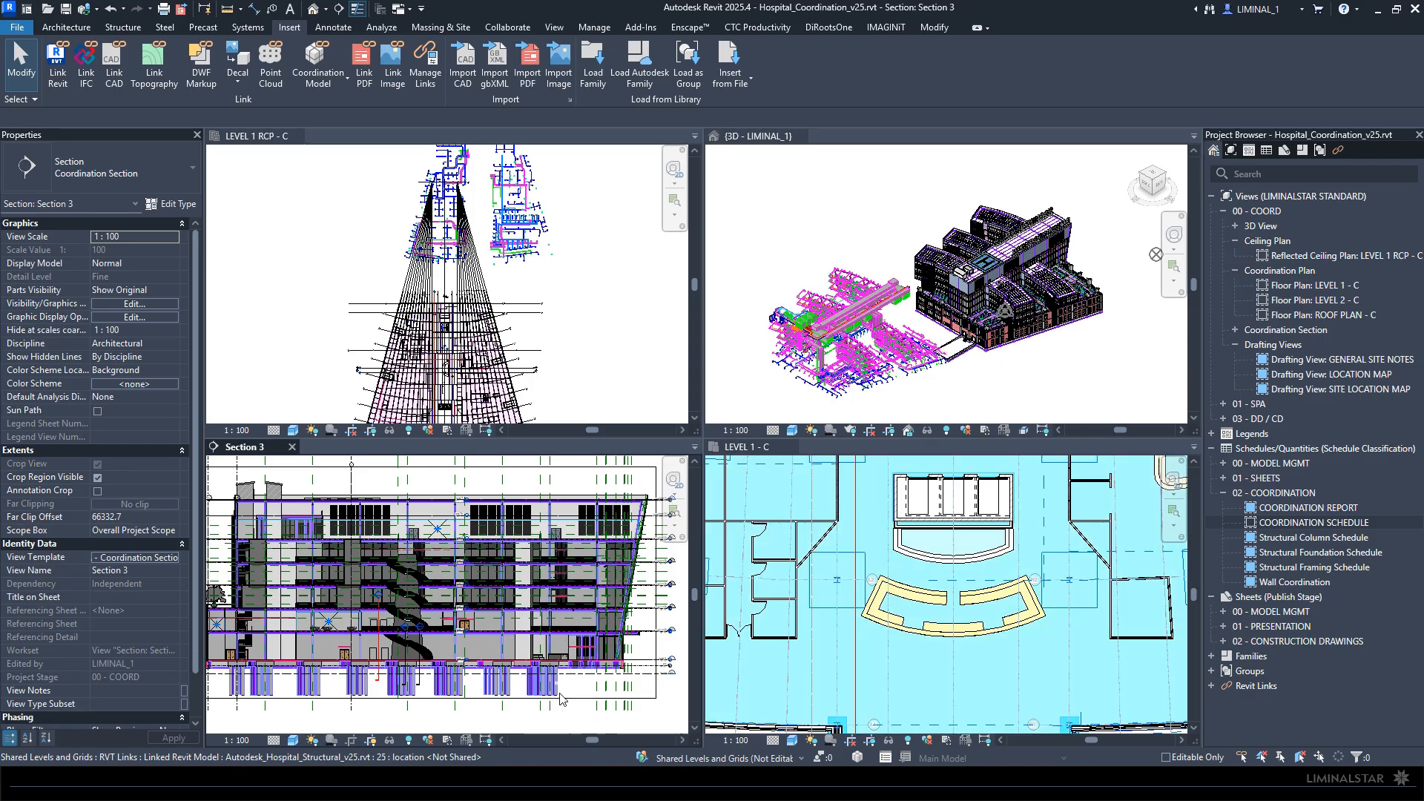
left_click(555, 691)
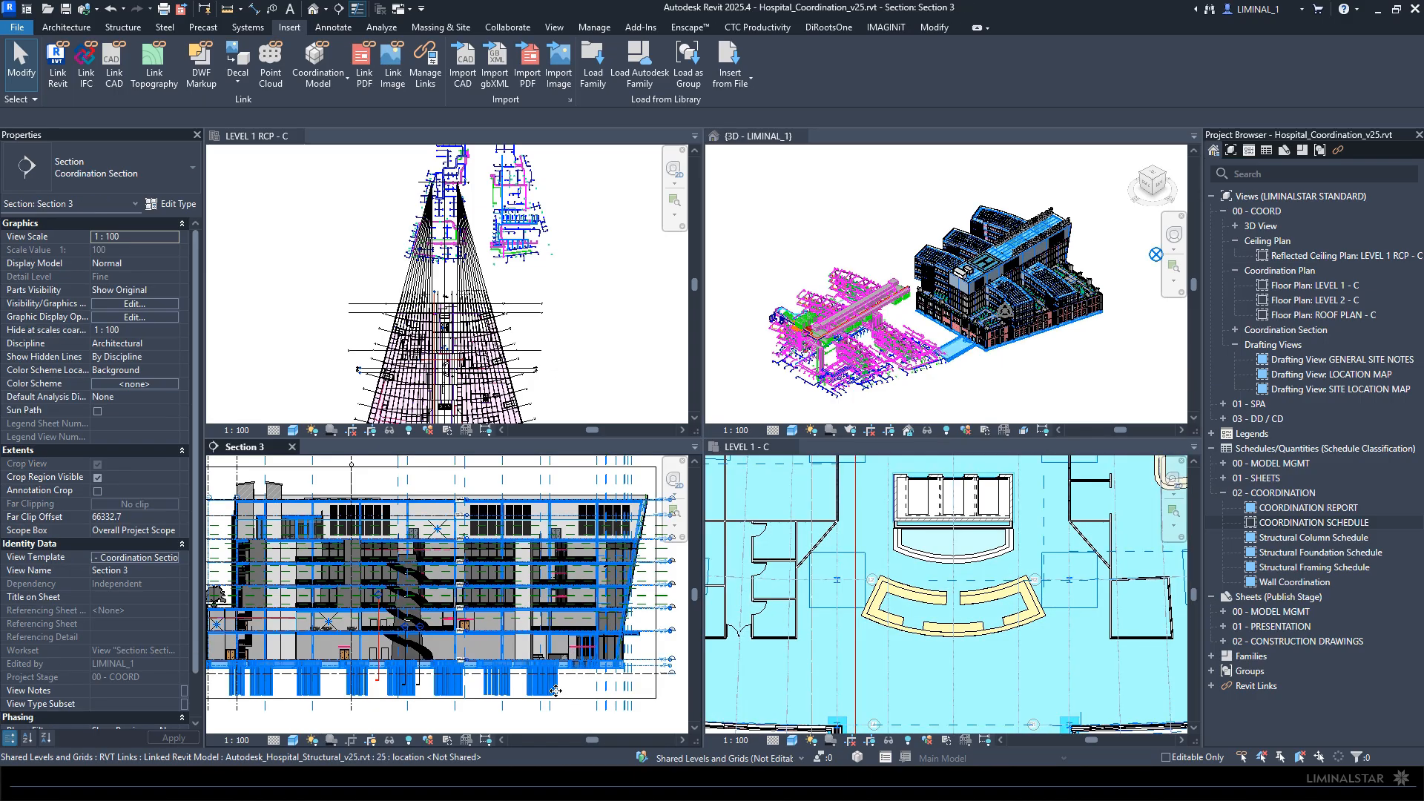
key("Delete")
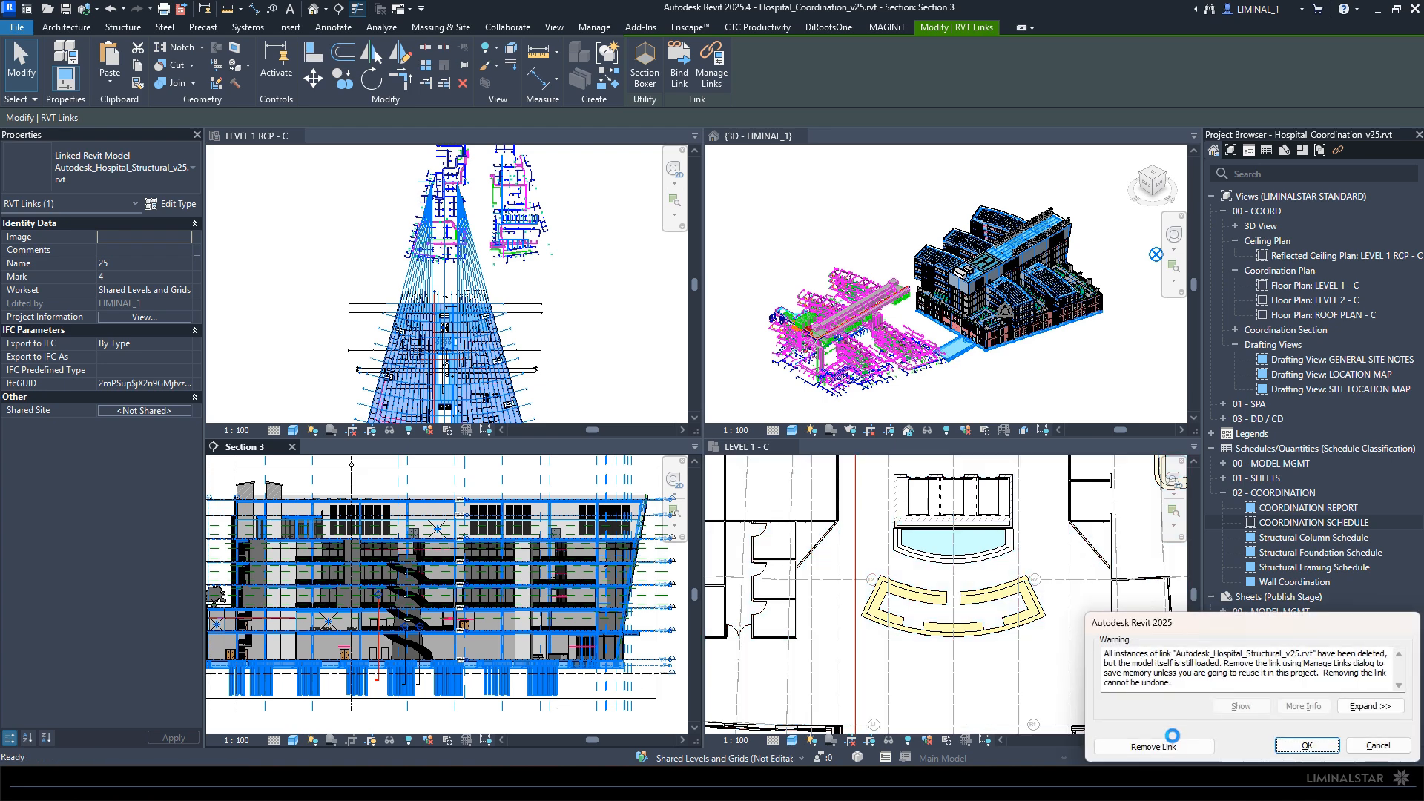
left_click(1168, 745)
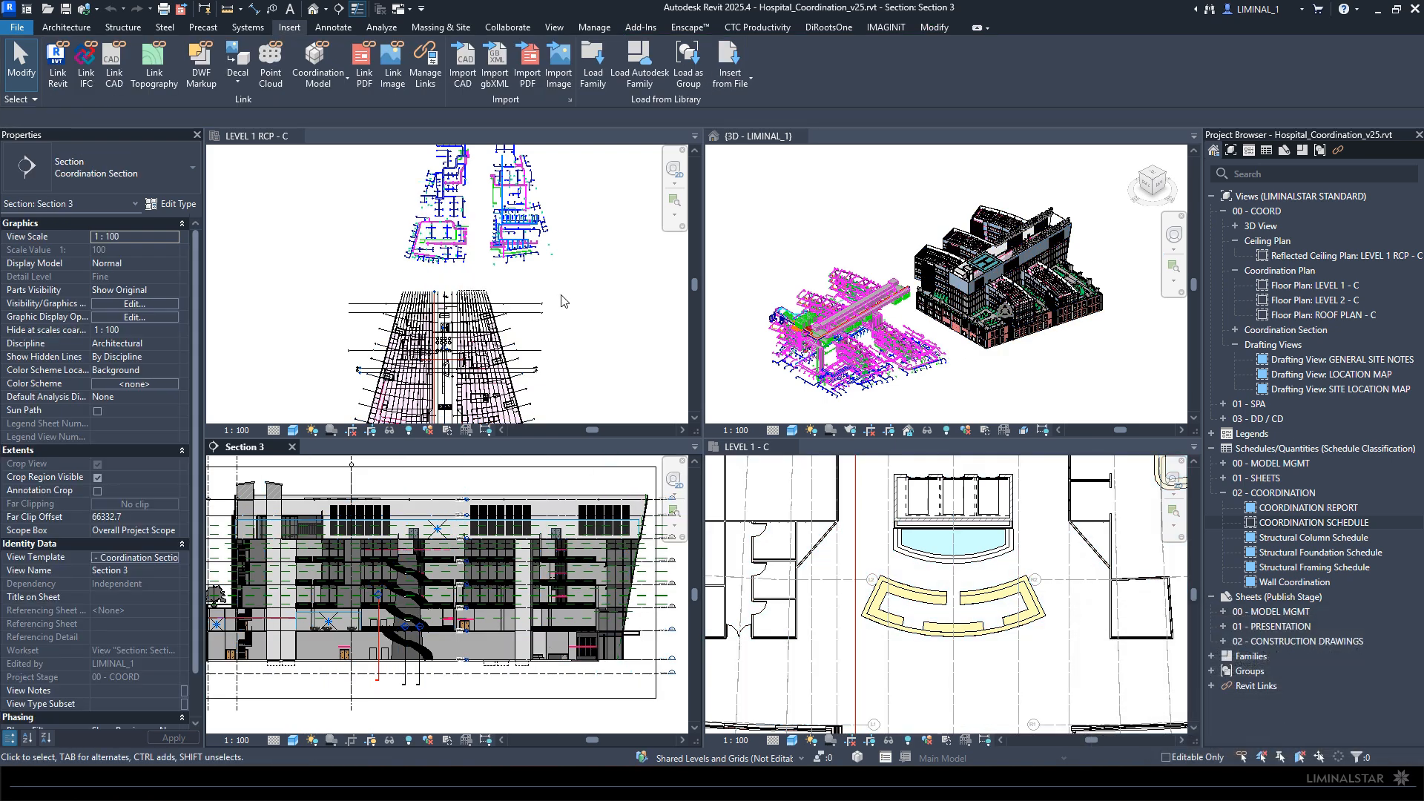
- Link Autodesk_Hospital_Structural_v25.rvt from the Struc folder of _Hospital using Auto - Internal Origin to Internal Origin positioning
left_click(562, 301)
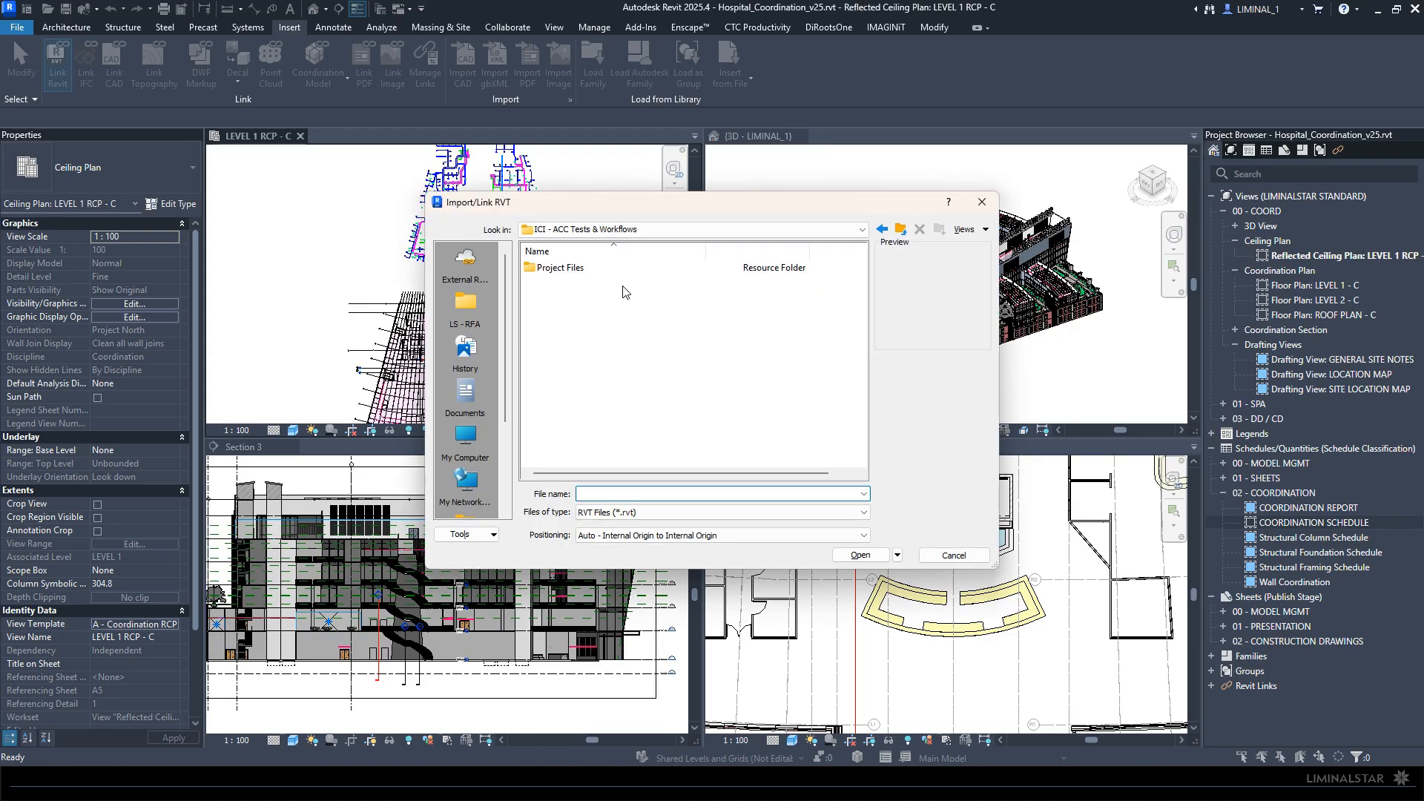
left_click(558, 271)
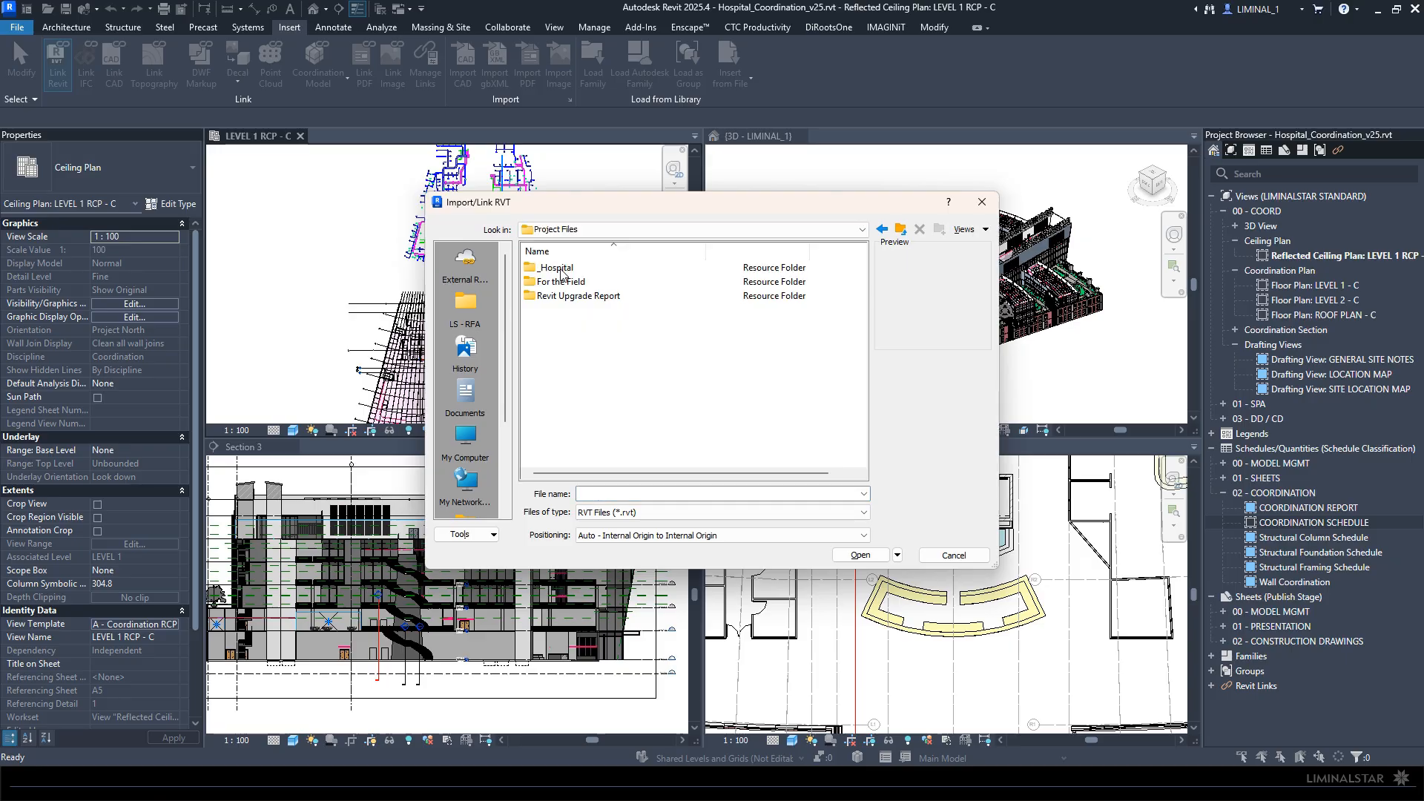
double_click(560, 269)
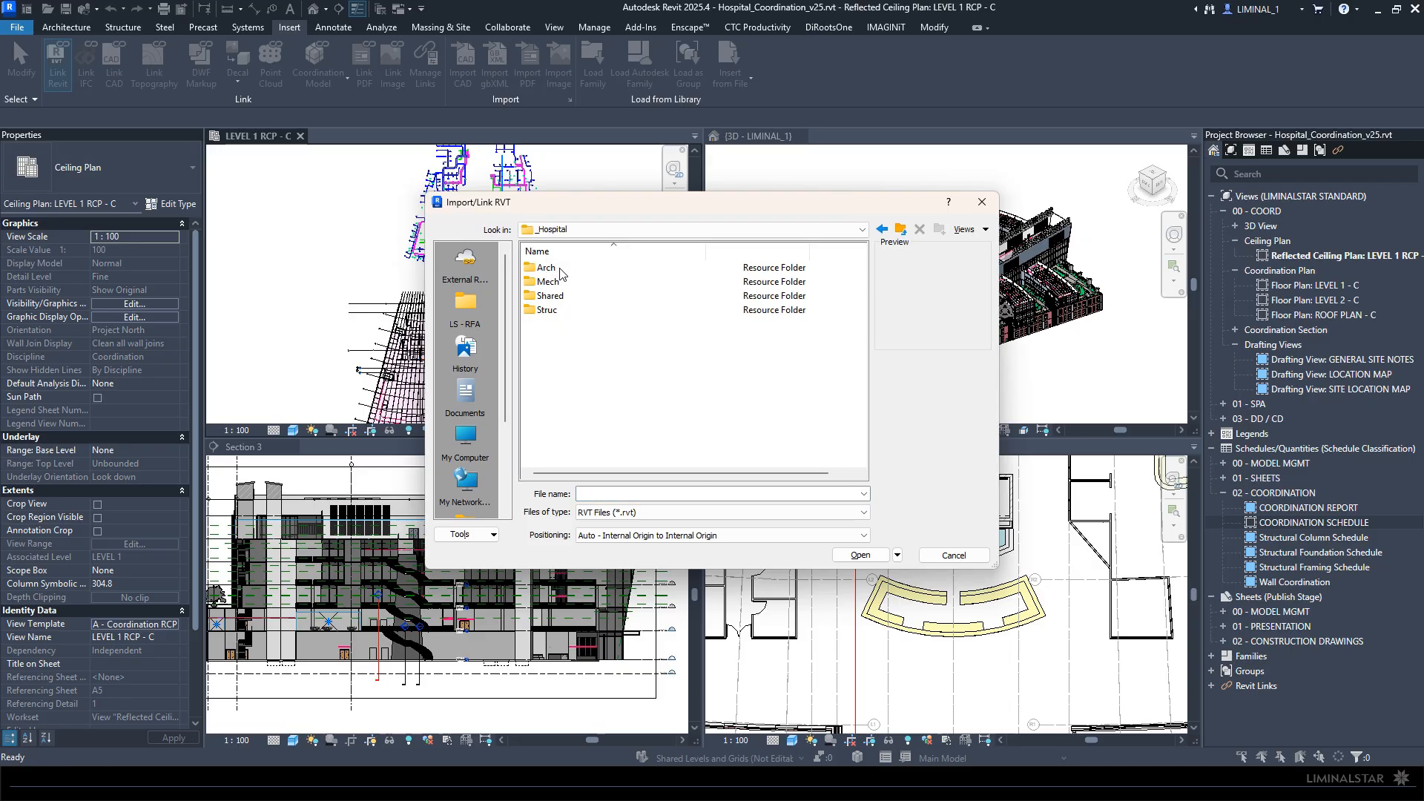
double_click(549, 310)
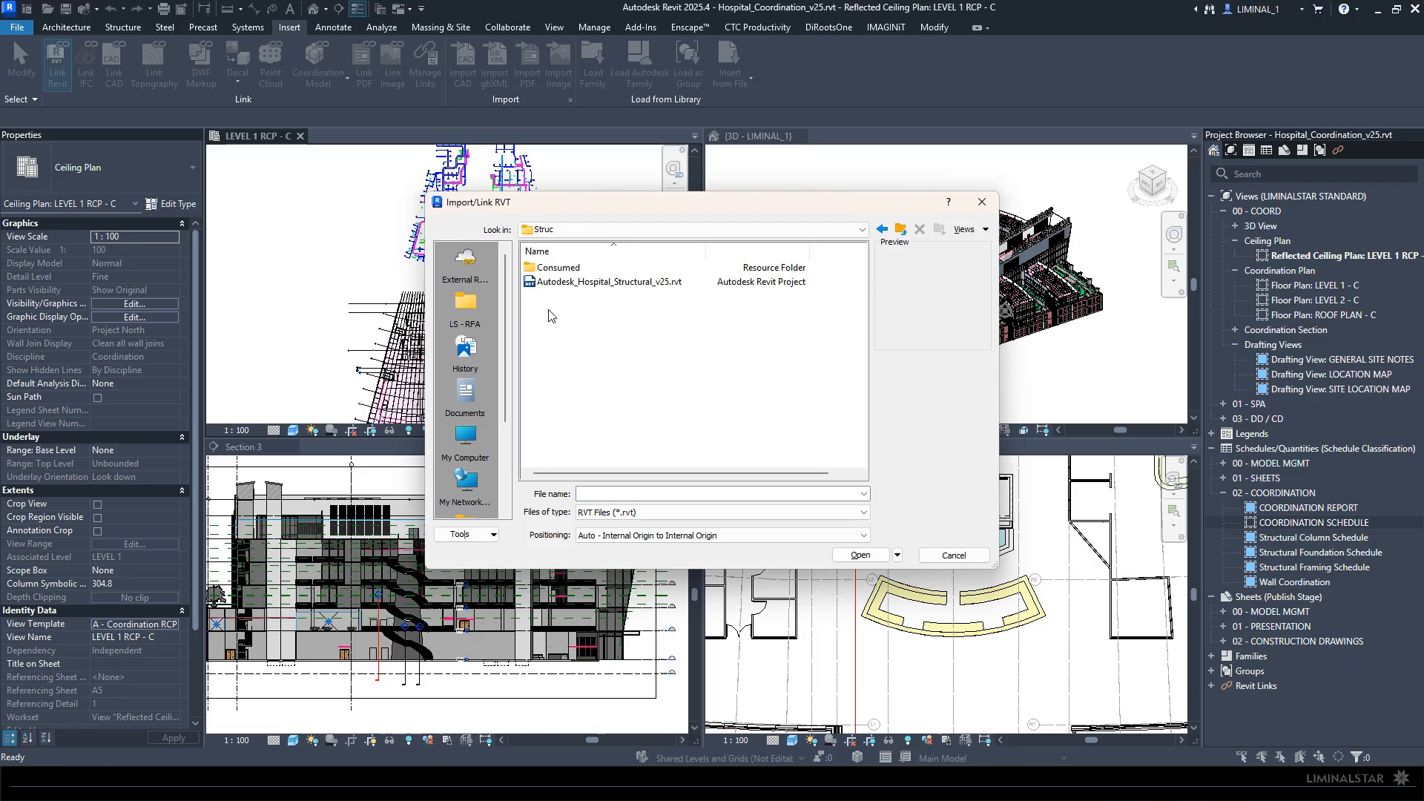
left_click(580, 282)
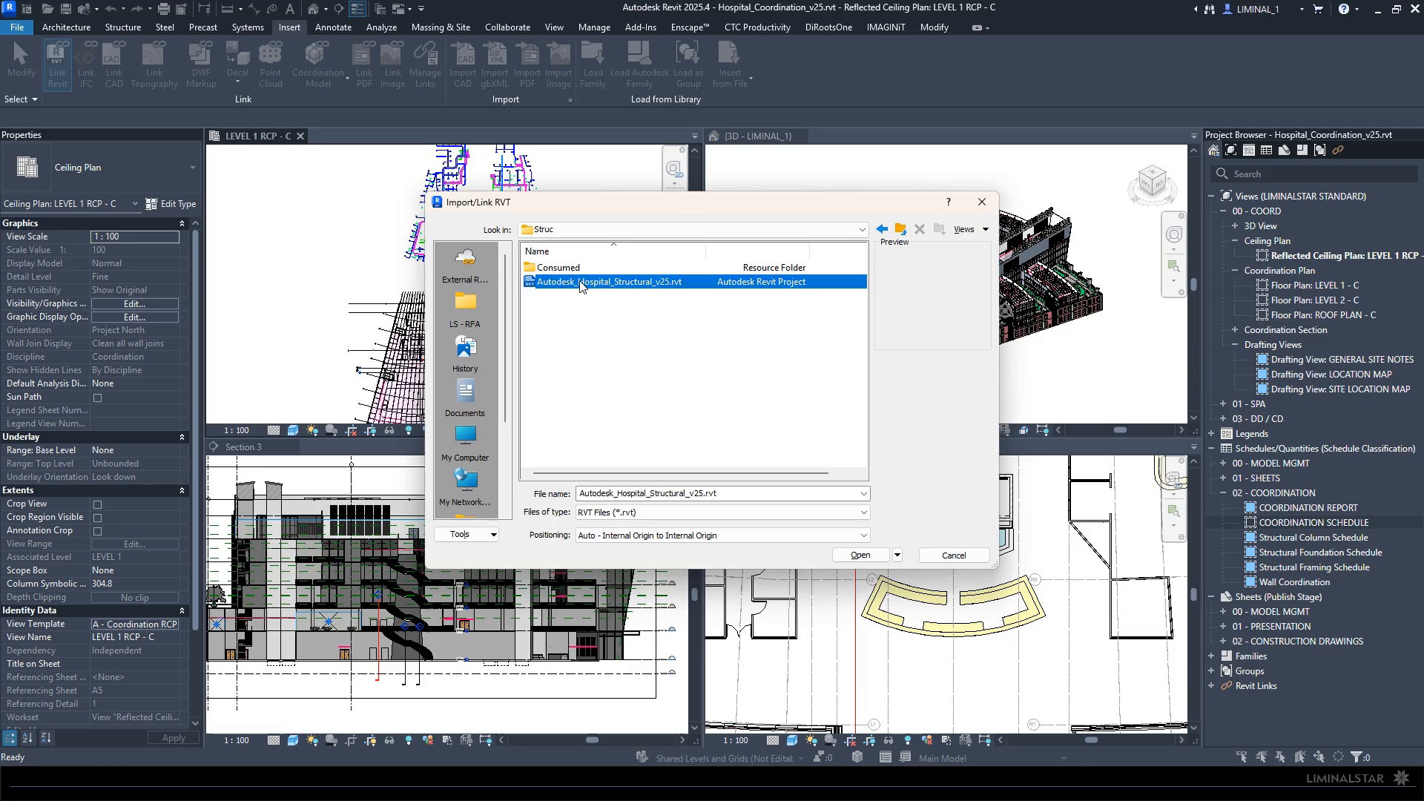
left_click(859, 555)
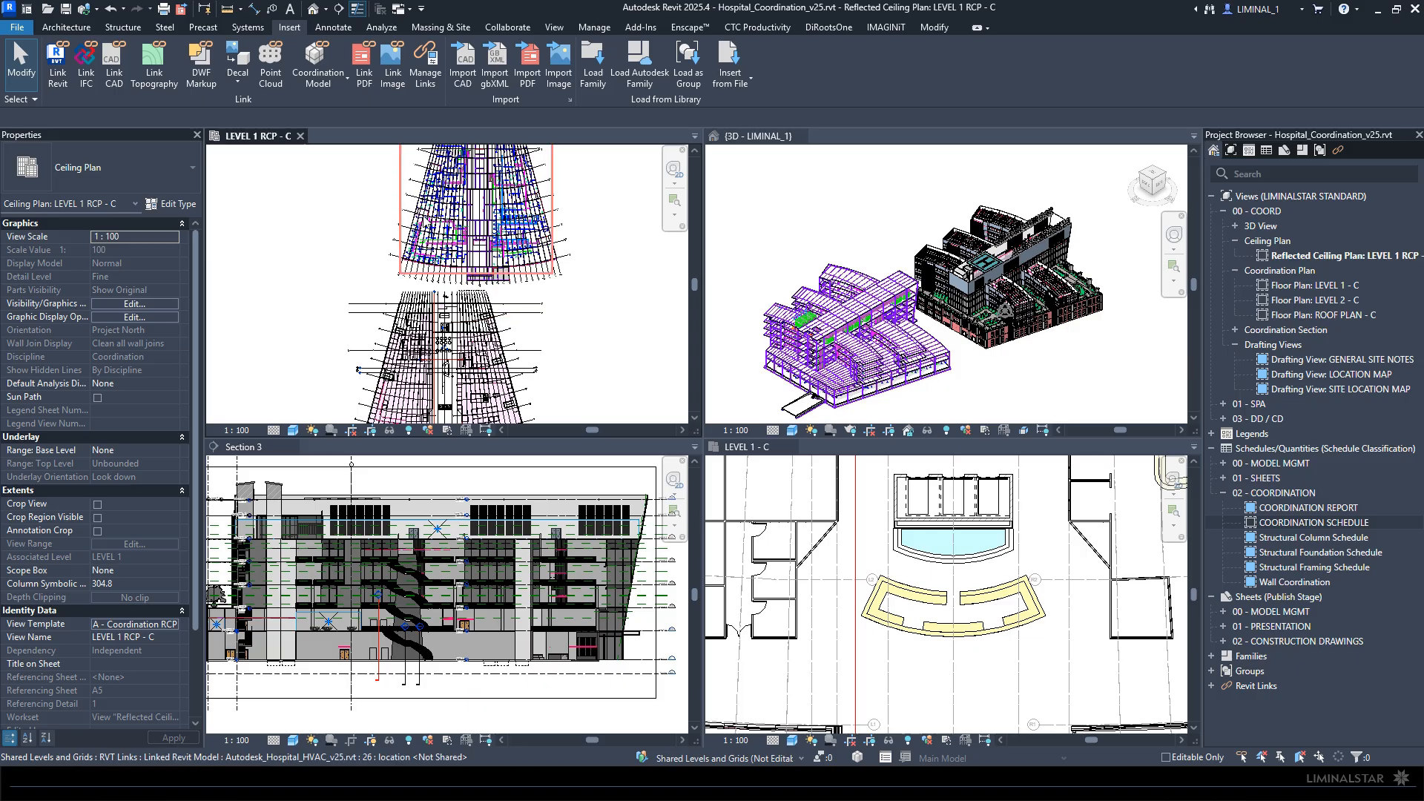
- Select only the relinked structural model in the Level 1 ceiling plan and assign it to the LINKS - Structural workset
scroll(605, 233, "down", 2)
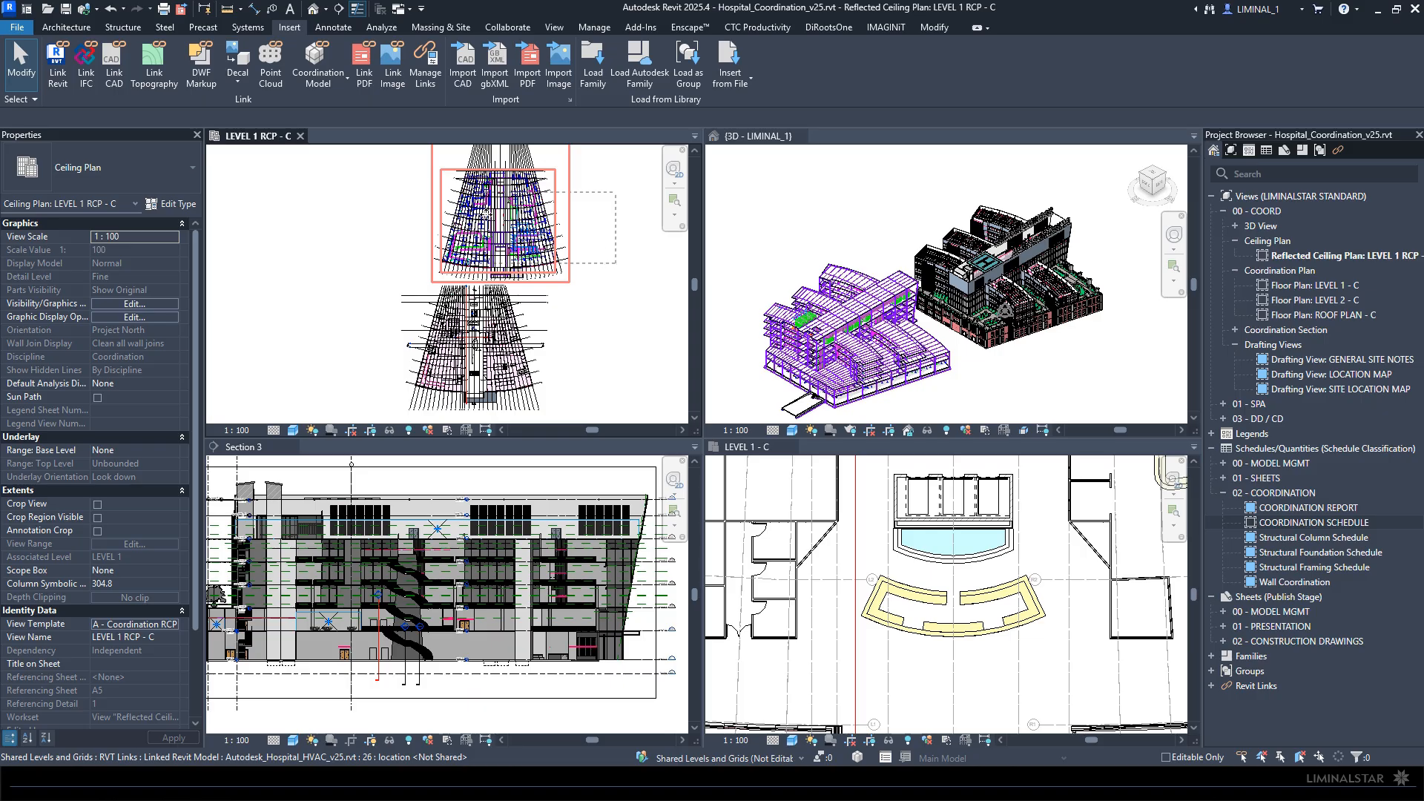
left_click(486, 190)
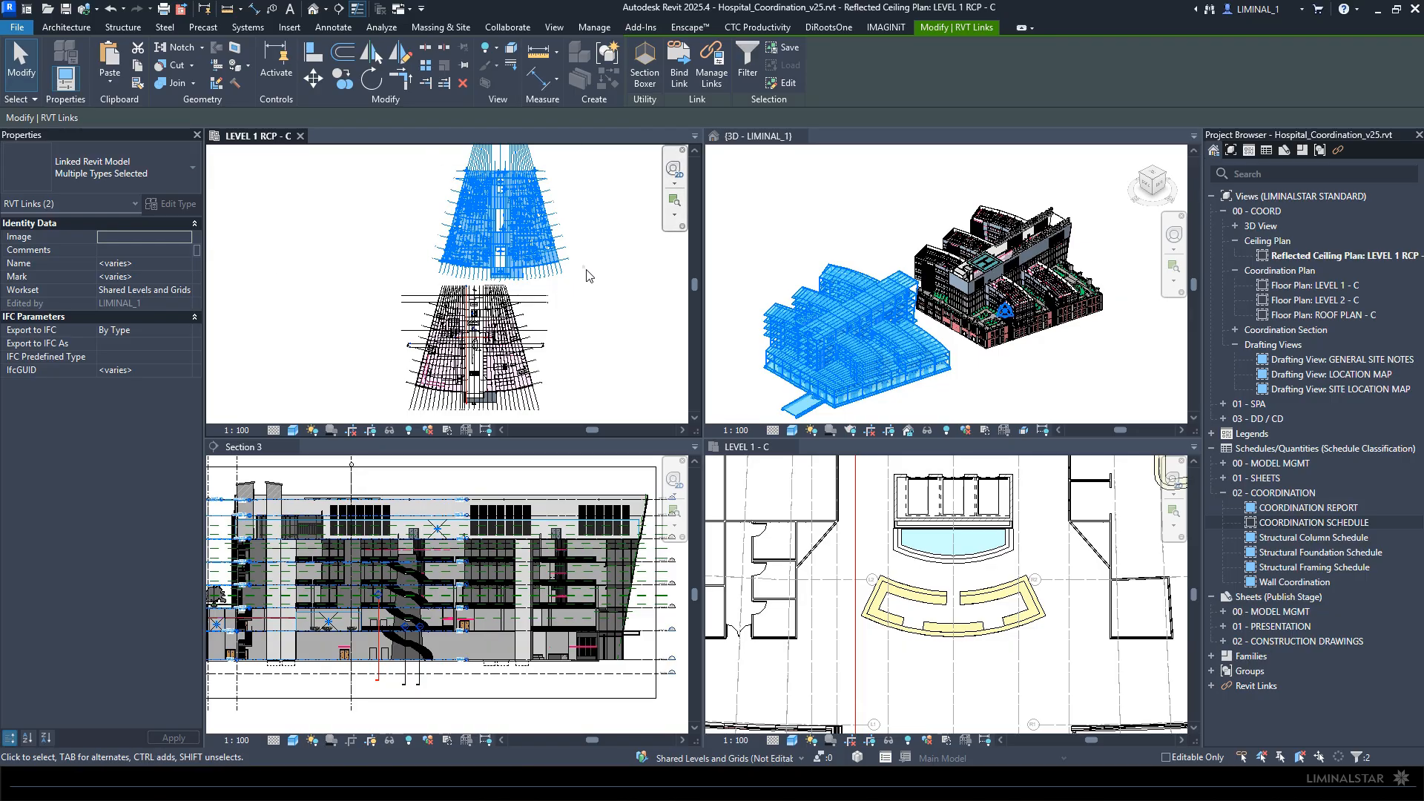
key("Escape")
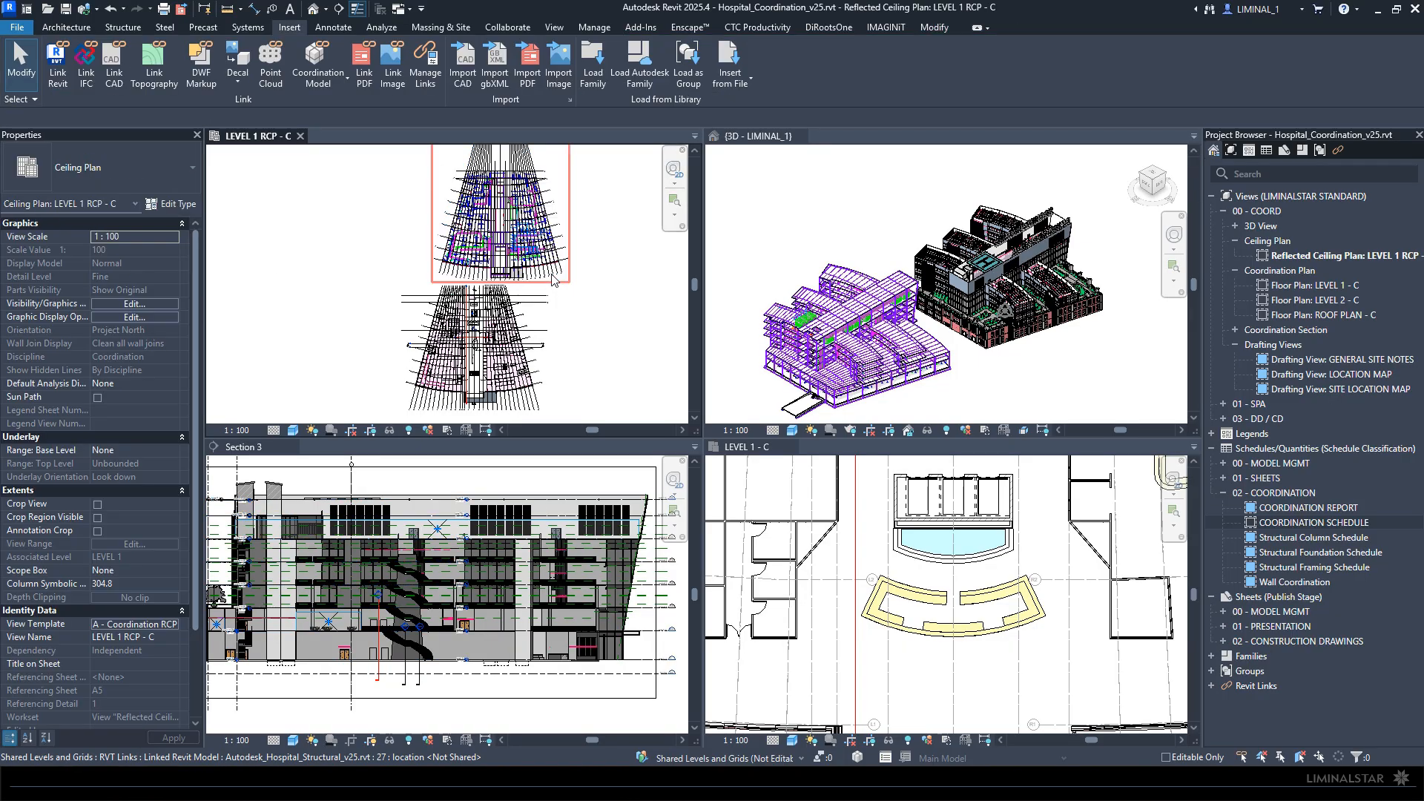
left_click(549, 275)
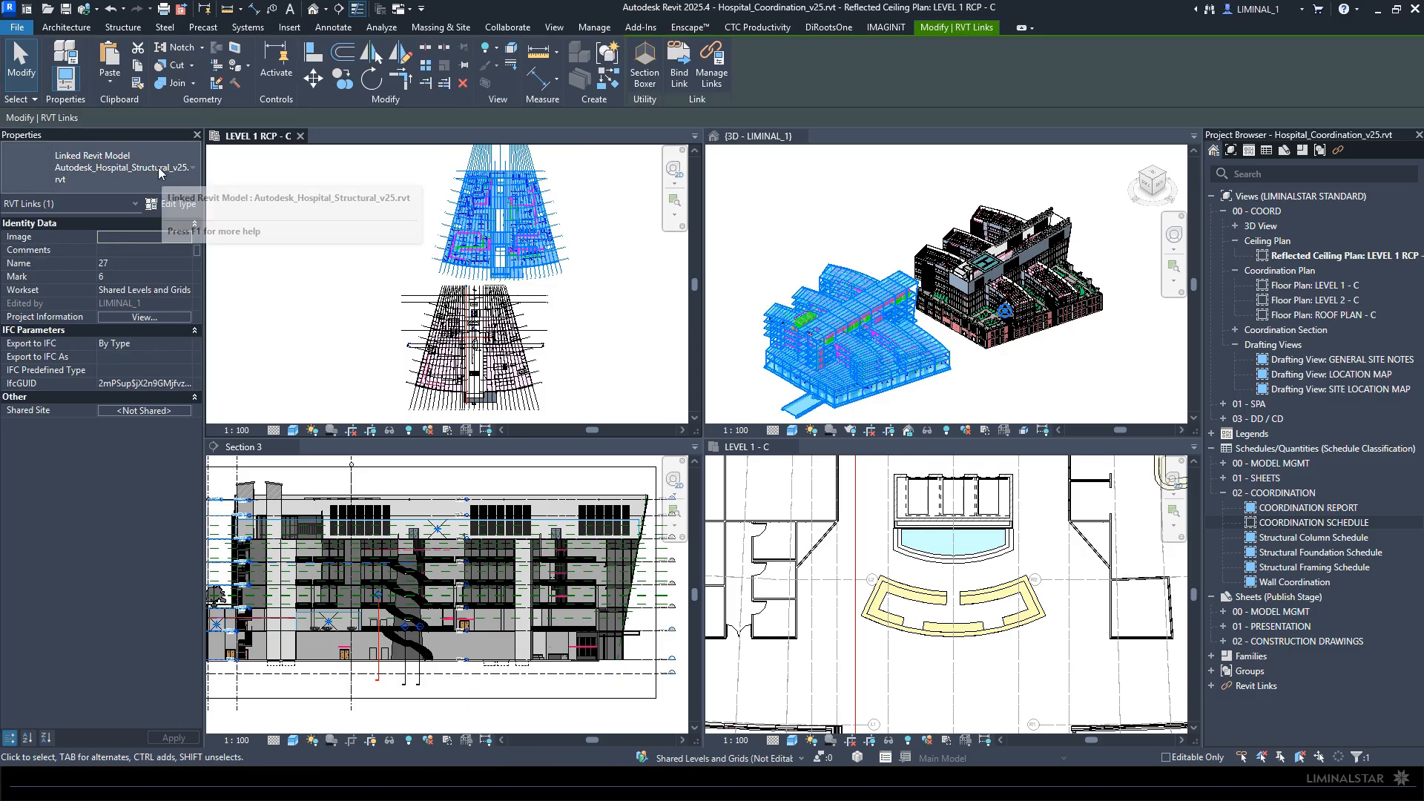
left_click(185, 290)
left_click(188, 290)
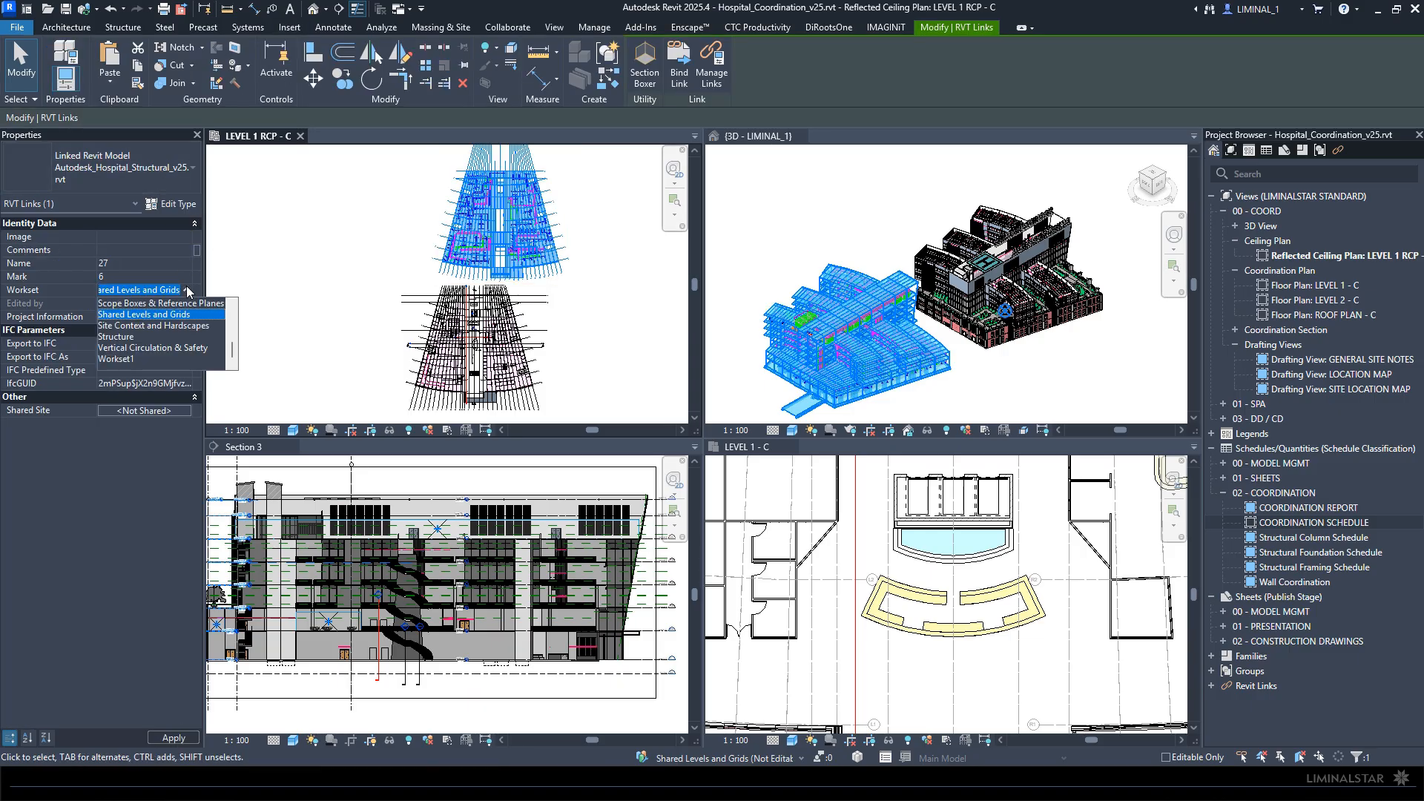
scroll(142, 317, "up", 2)
left_click(150, 315)
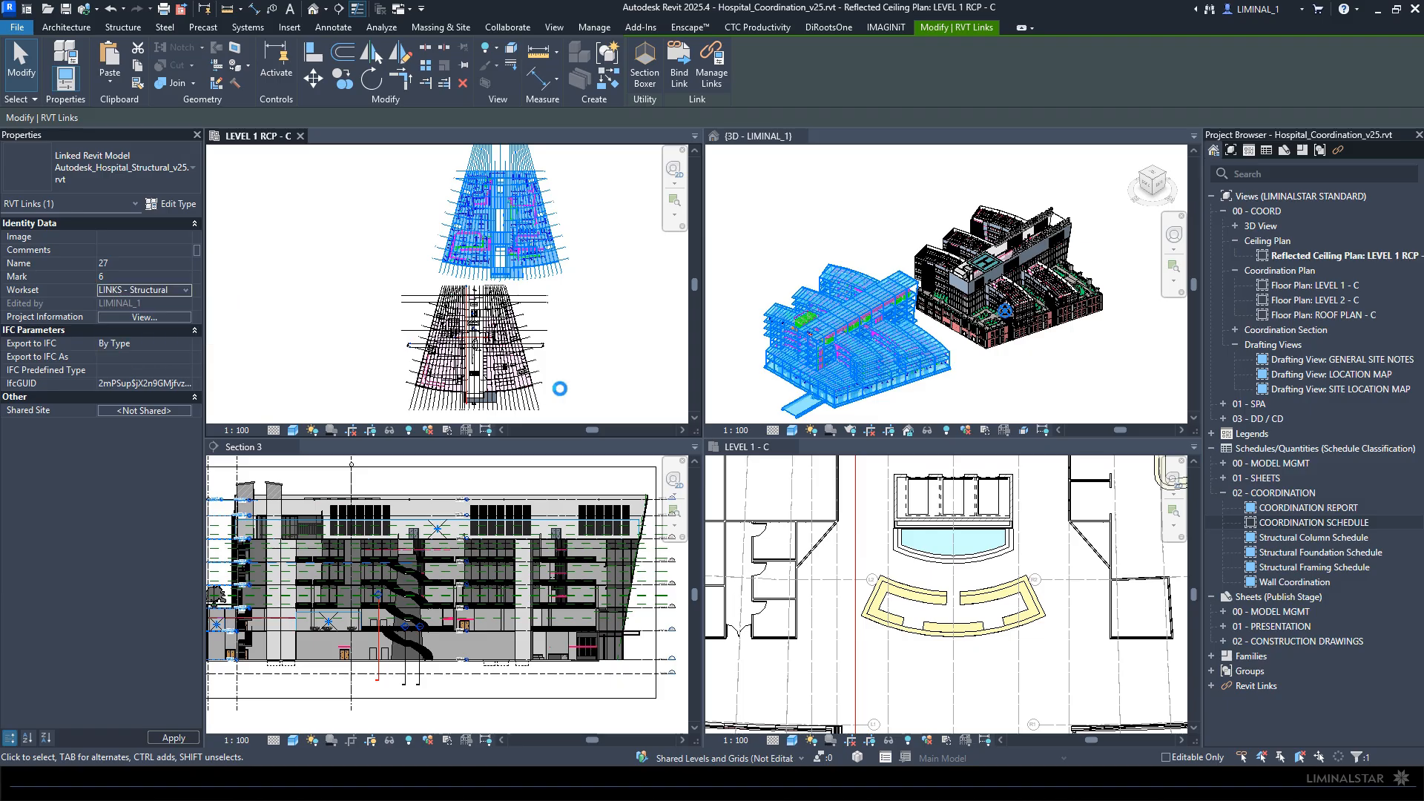
- Assign the linked HVAC model in the Level 1 ceiling plan to the LINKS - Mechanical workset
left_click(481, 238)
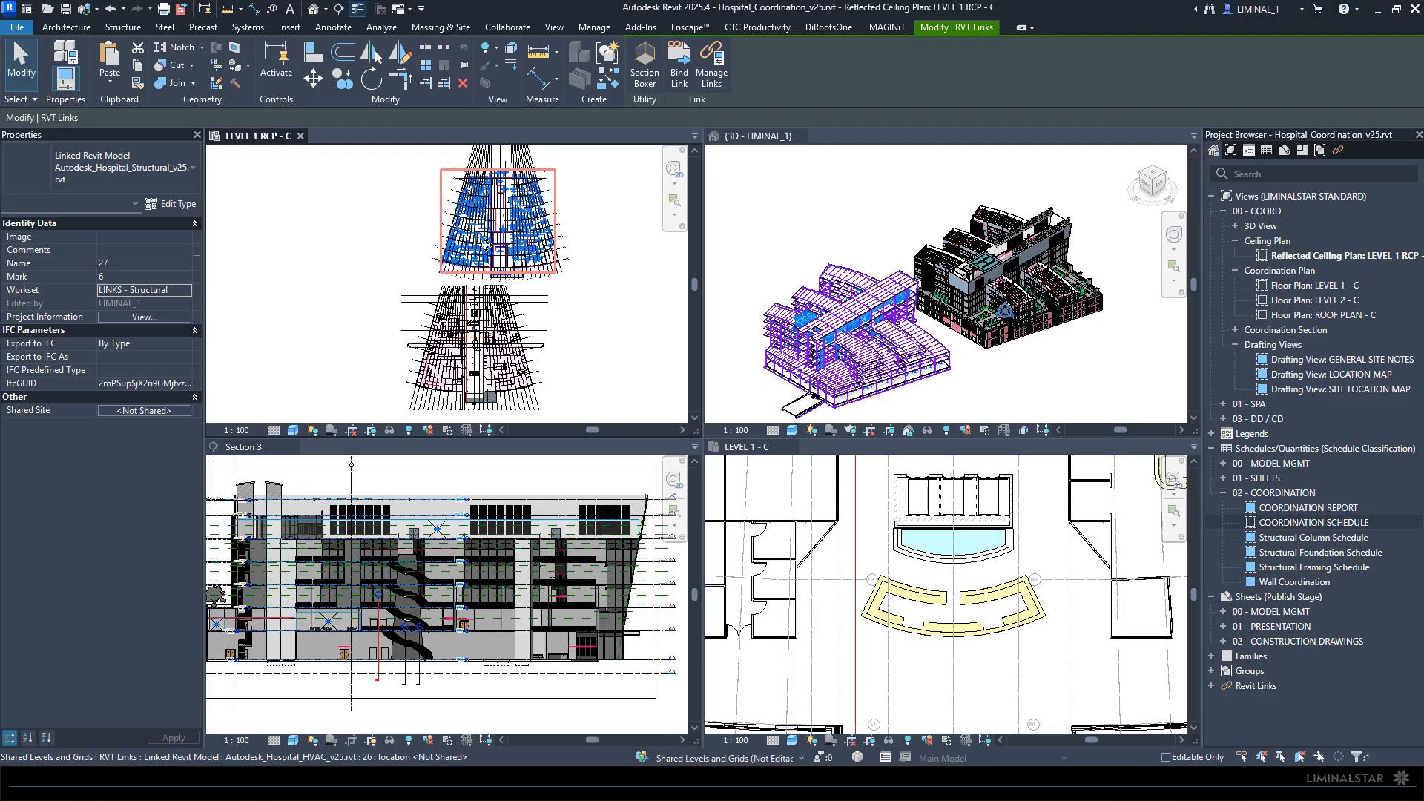
left_click(189, 295)
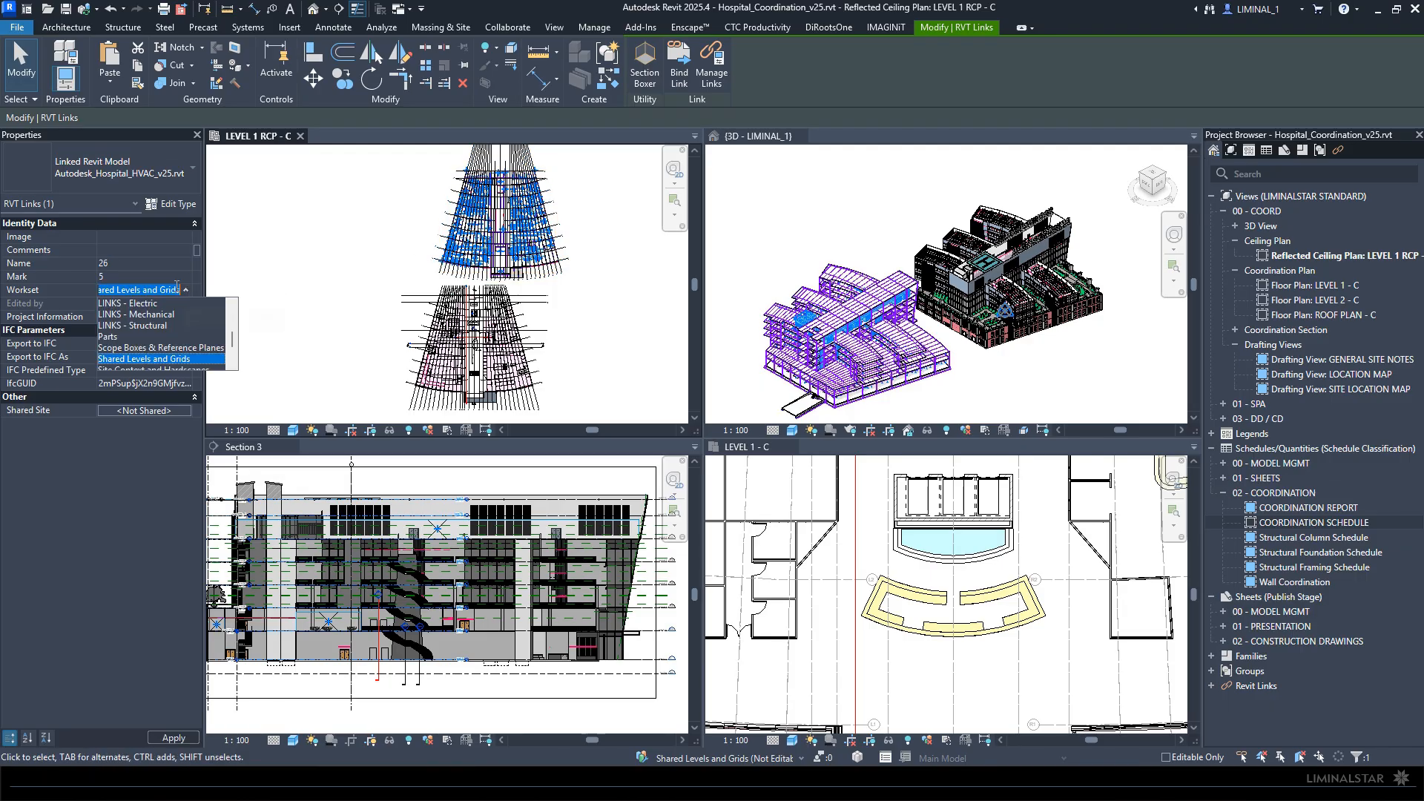
left_click(159, 314)
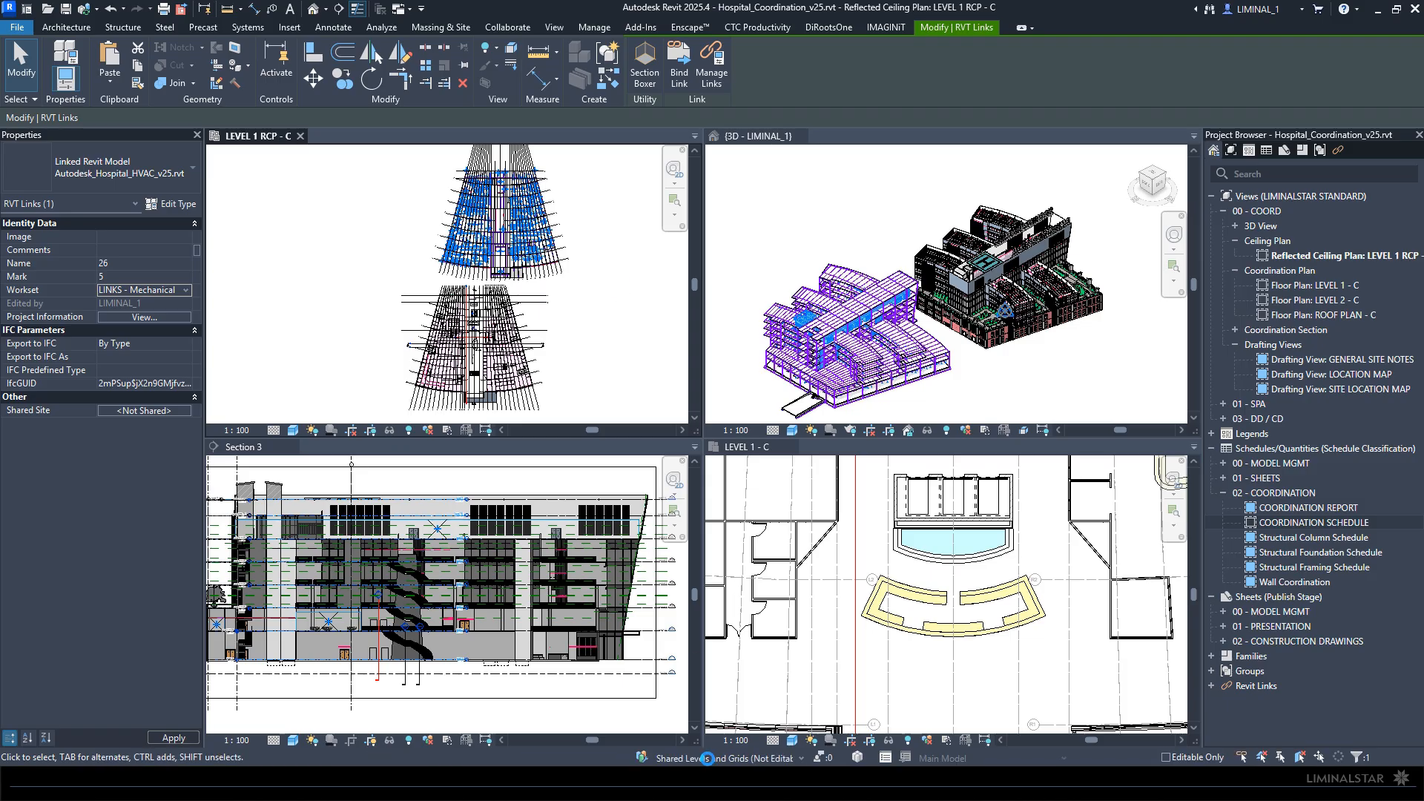
- Select the linked structural and HVAC models together and show the Level 1 coordination floor plan full size with views as tabs
key("Escape")
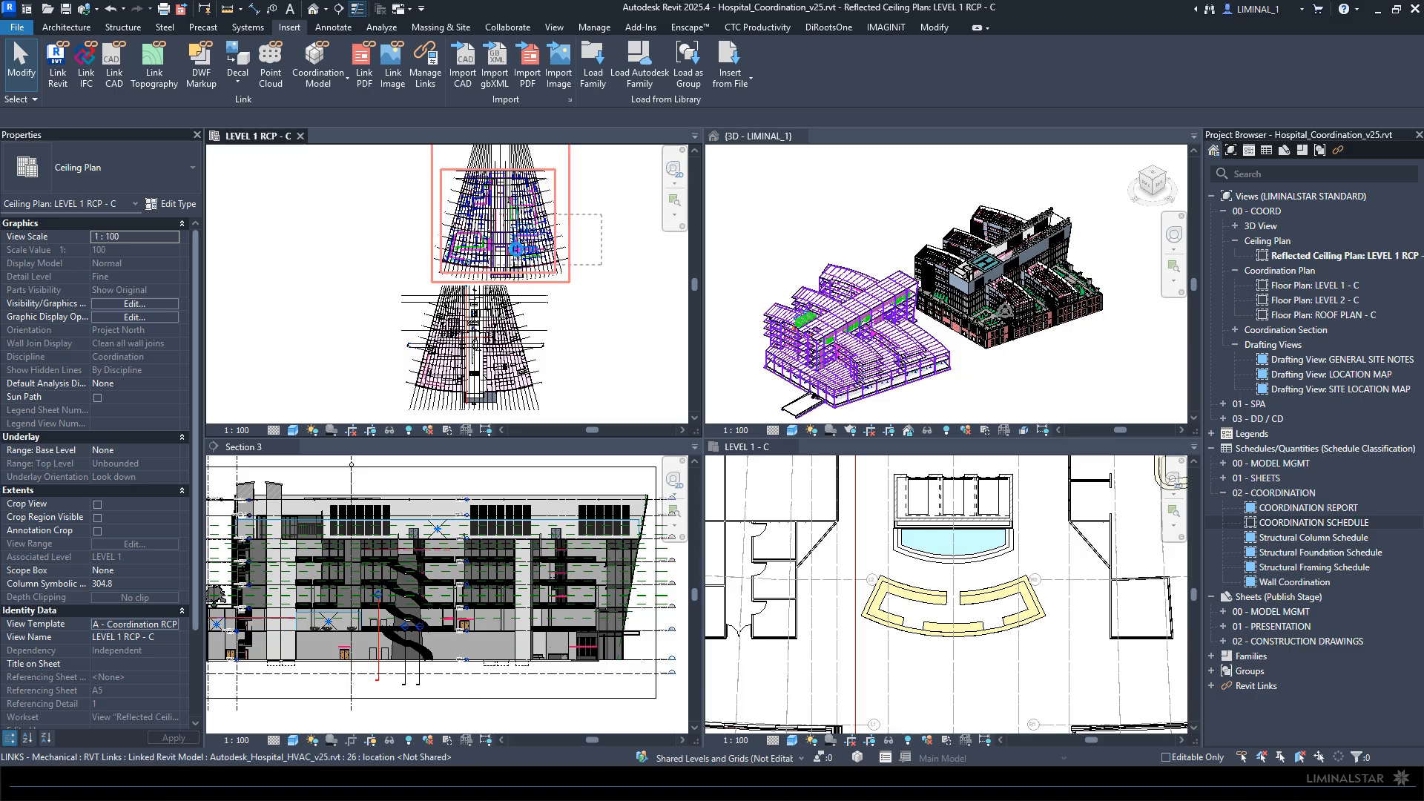
left_click(822, 405)
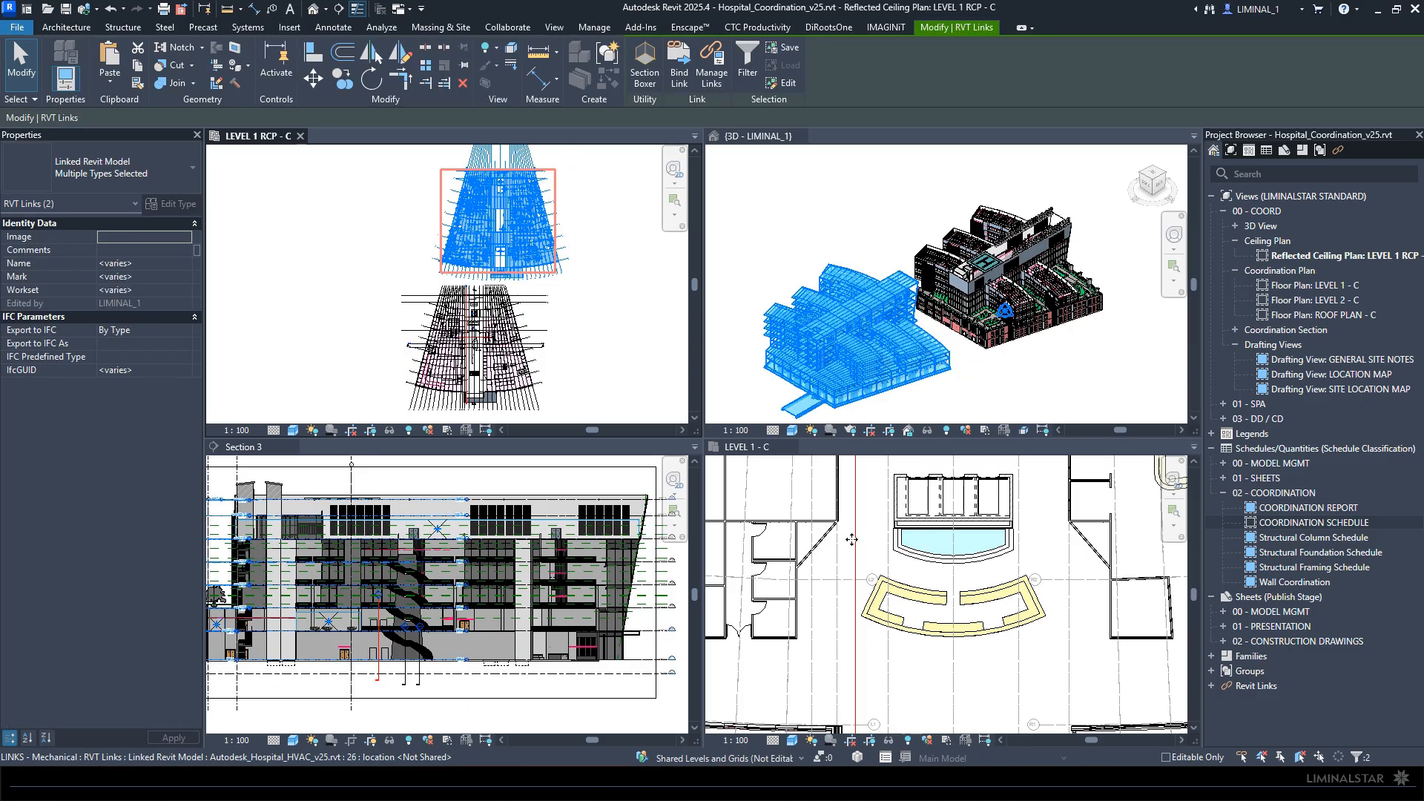
scroll(852, 539, "down", 5)
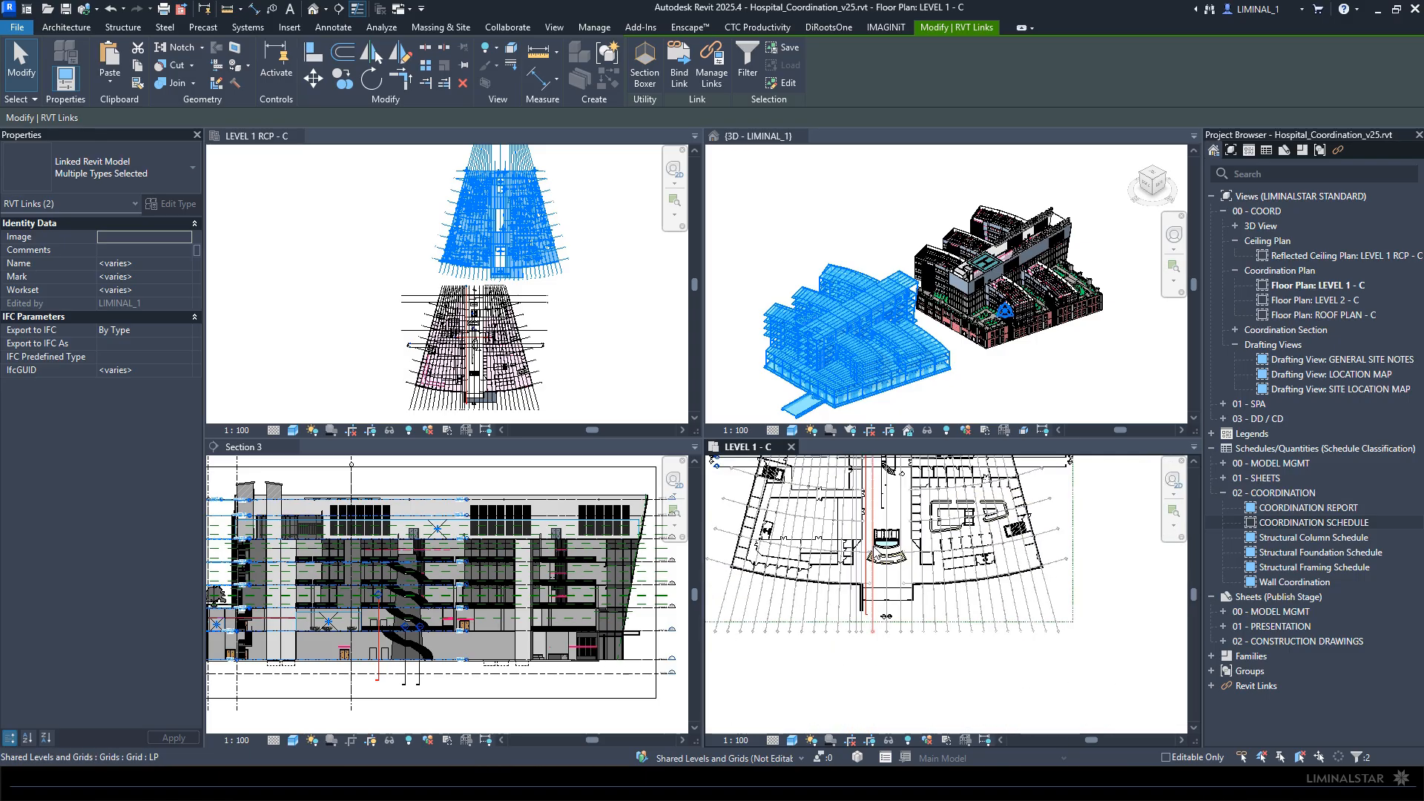
key("t")
key("w")
middle_click_drag(681, 350, 875, 628)
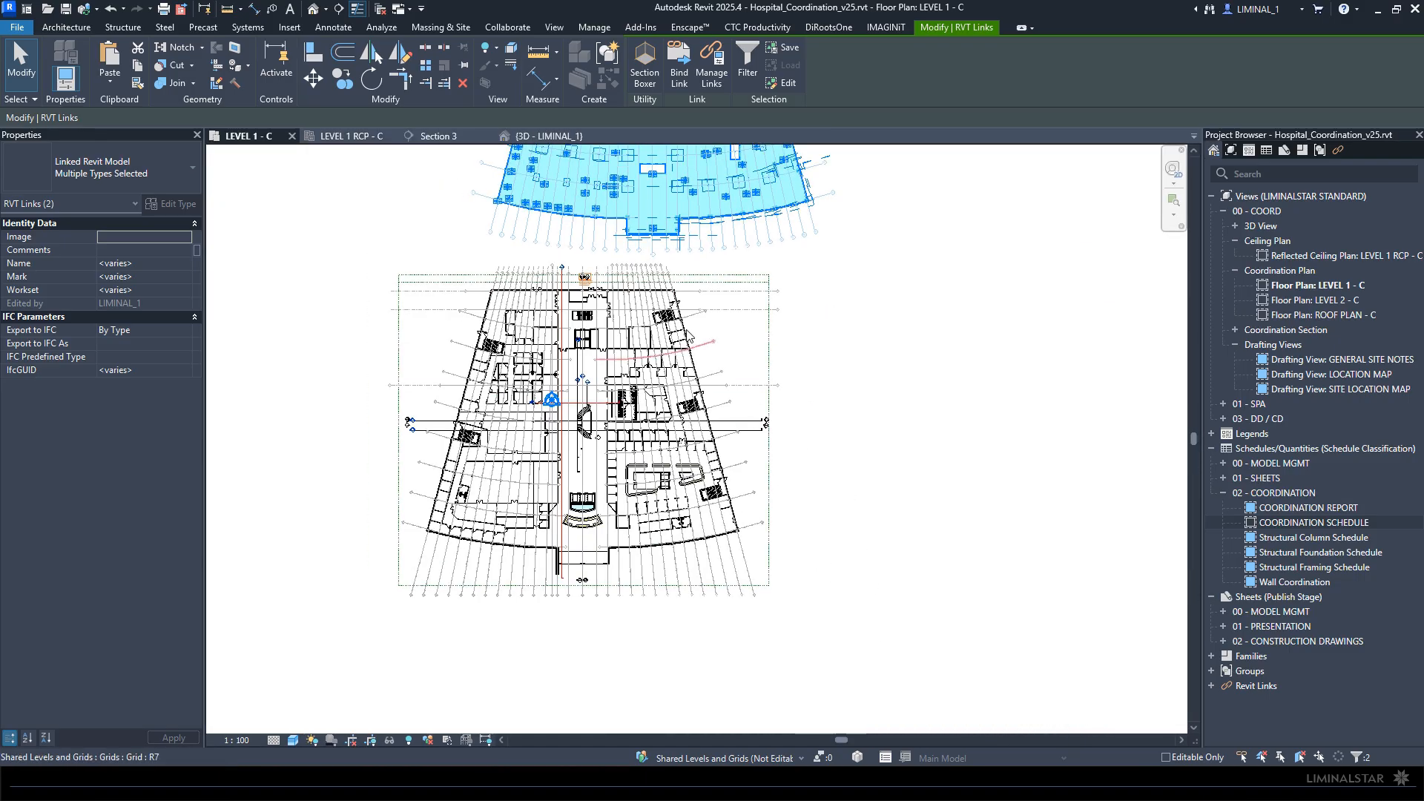
- Move both linked models from the centre of their structural column at grids LN and L2 to the building's LN and L2 grid intersection
scroll(623, 174, "up", 5)
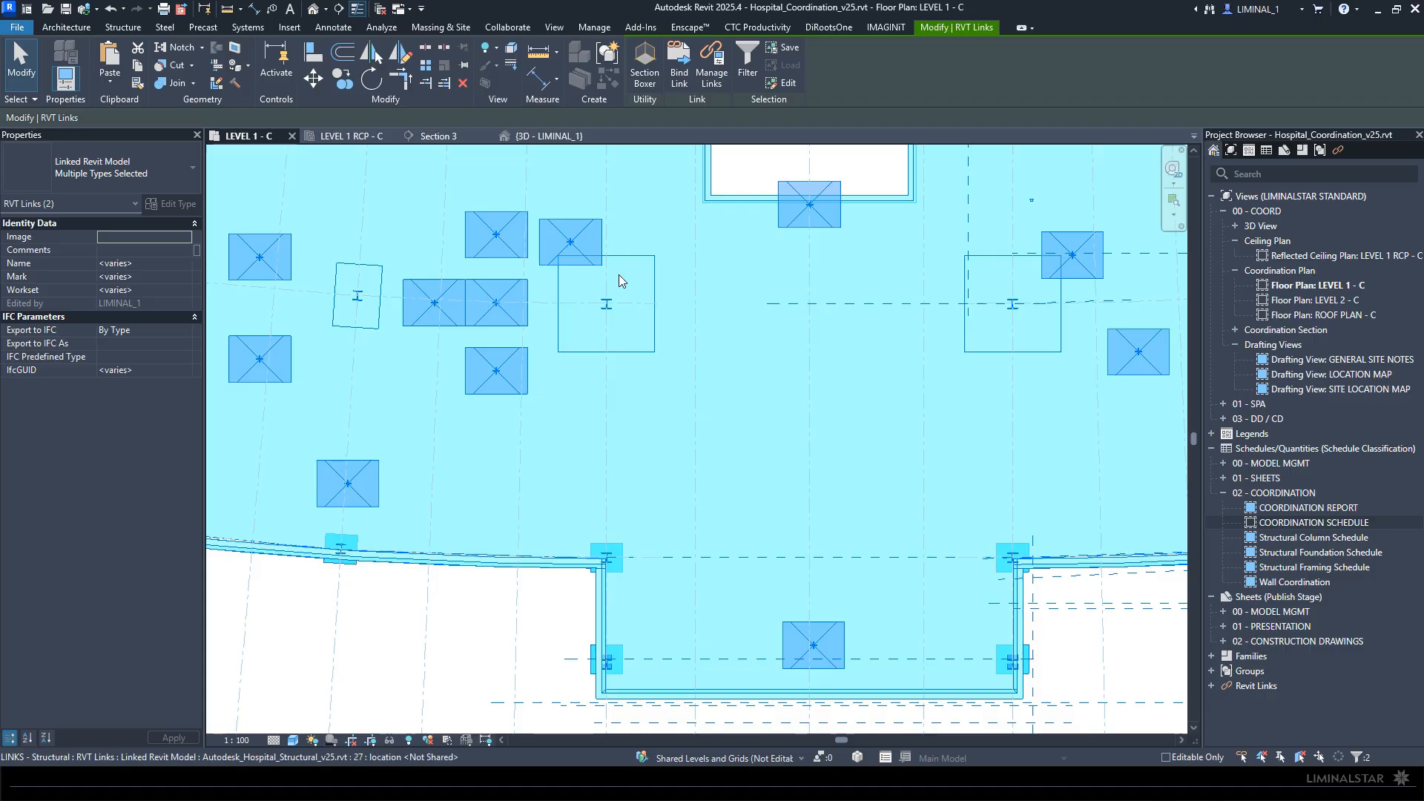
scroll(613, 307, "up", 5)
key("m")
key("v")
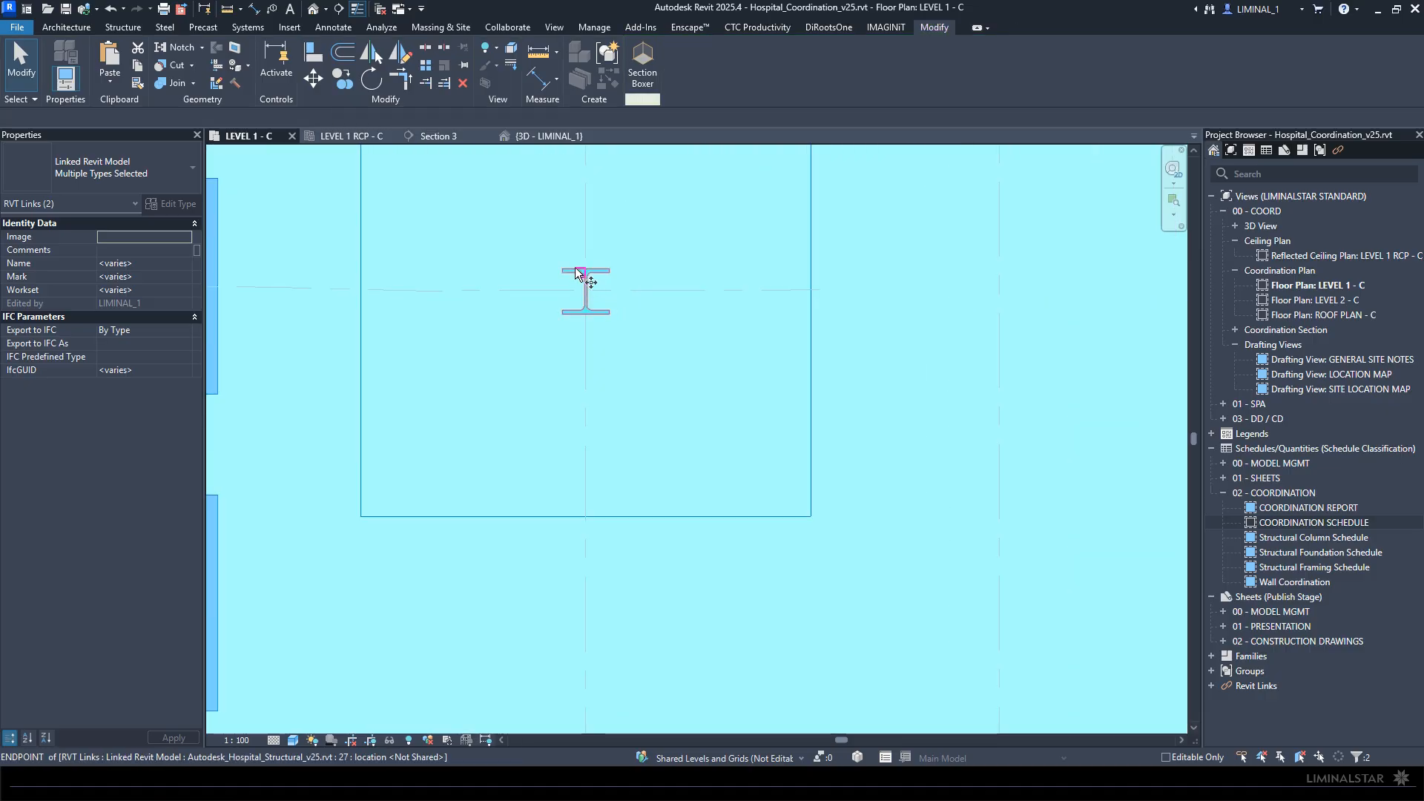
scroll(592, 311, "up", 5)
left_click(588, 328)
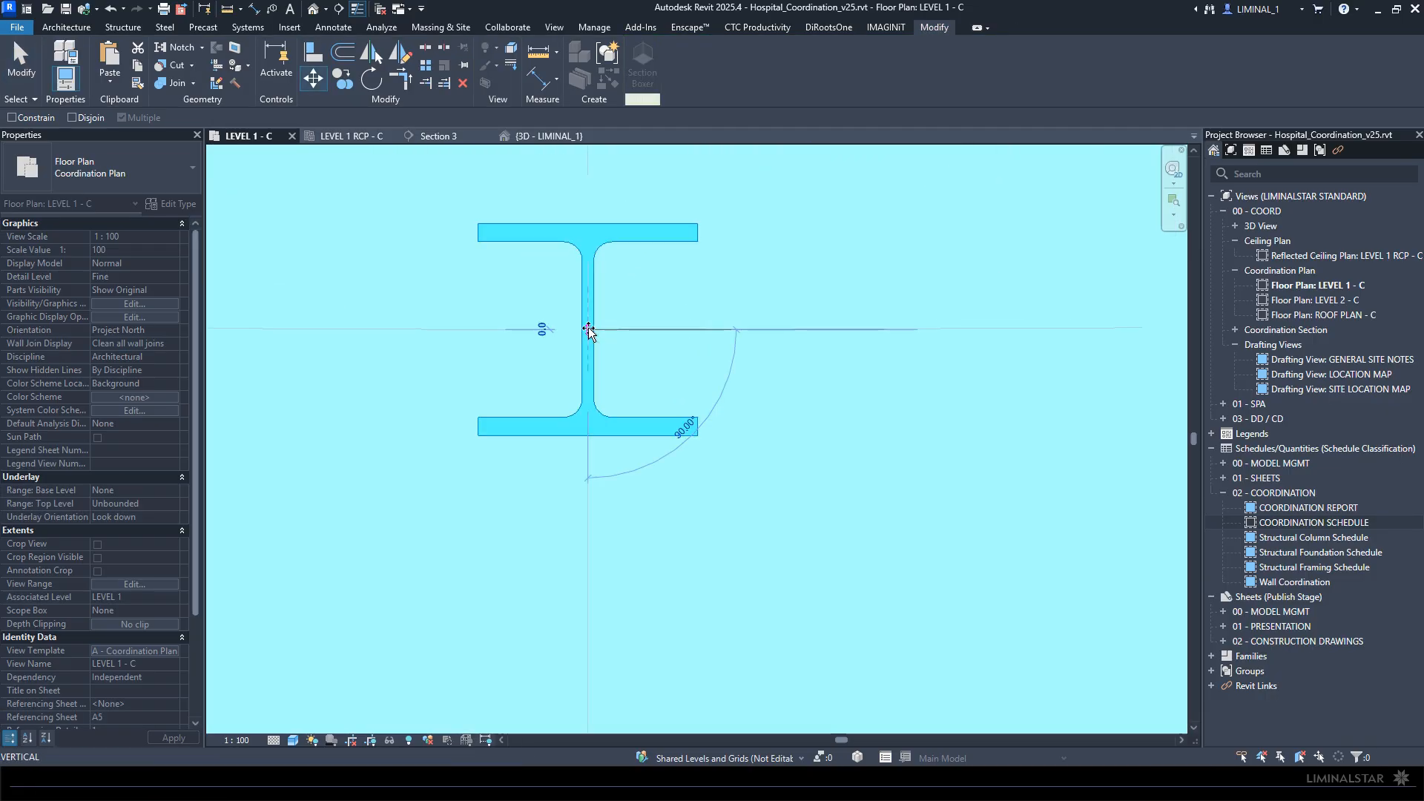
scroll(582, 323, "down", 8)
scroll(553, 365, "down", 3)
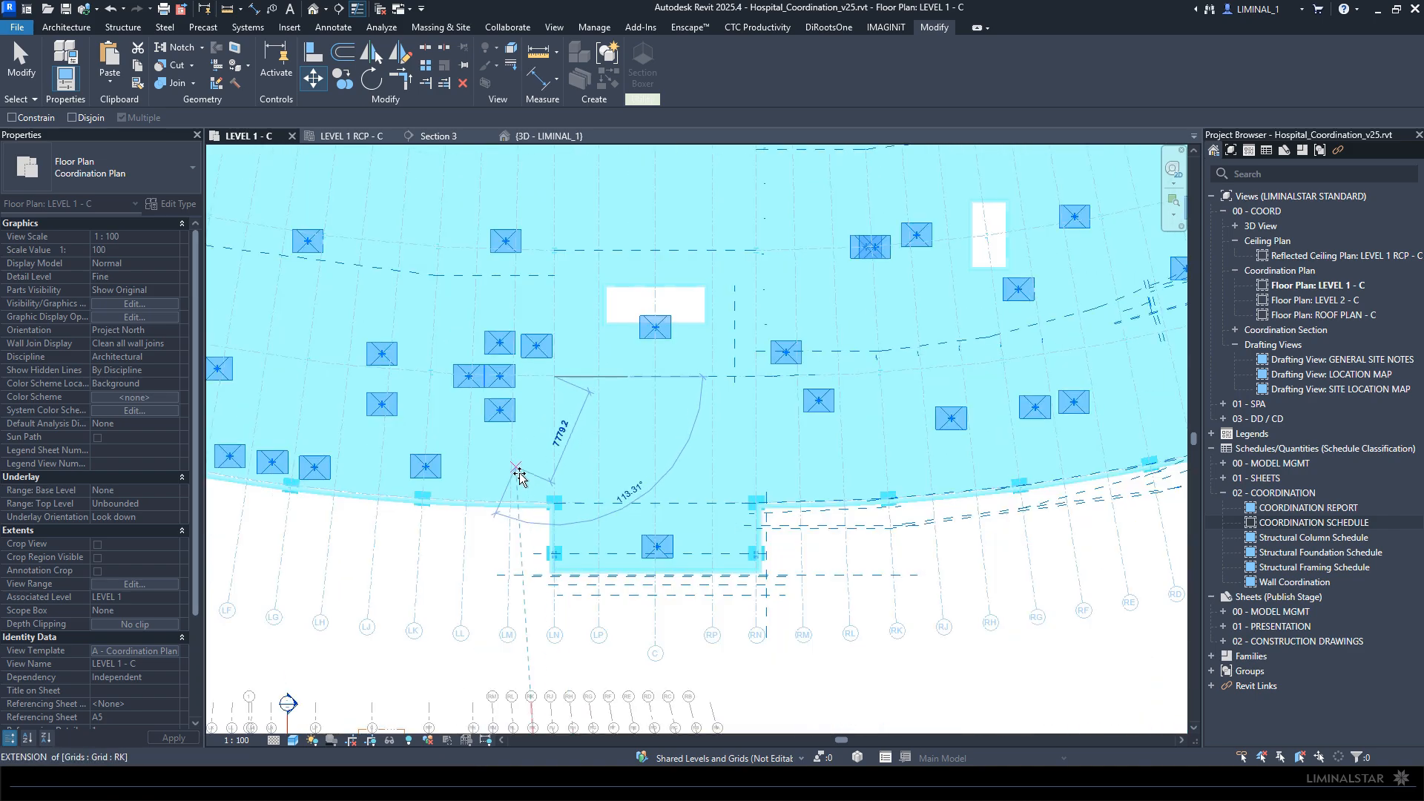
middle_click_drag(613, 557, 644, 413)
scroll(645, 635, "up", 6)
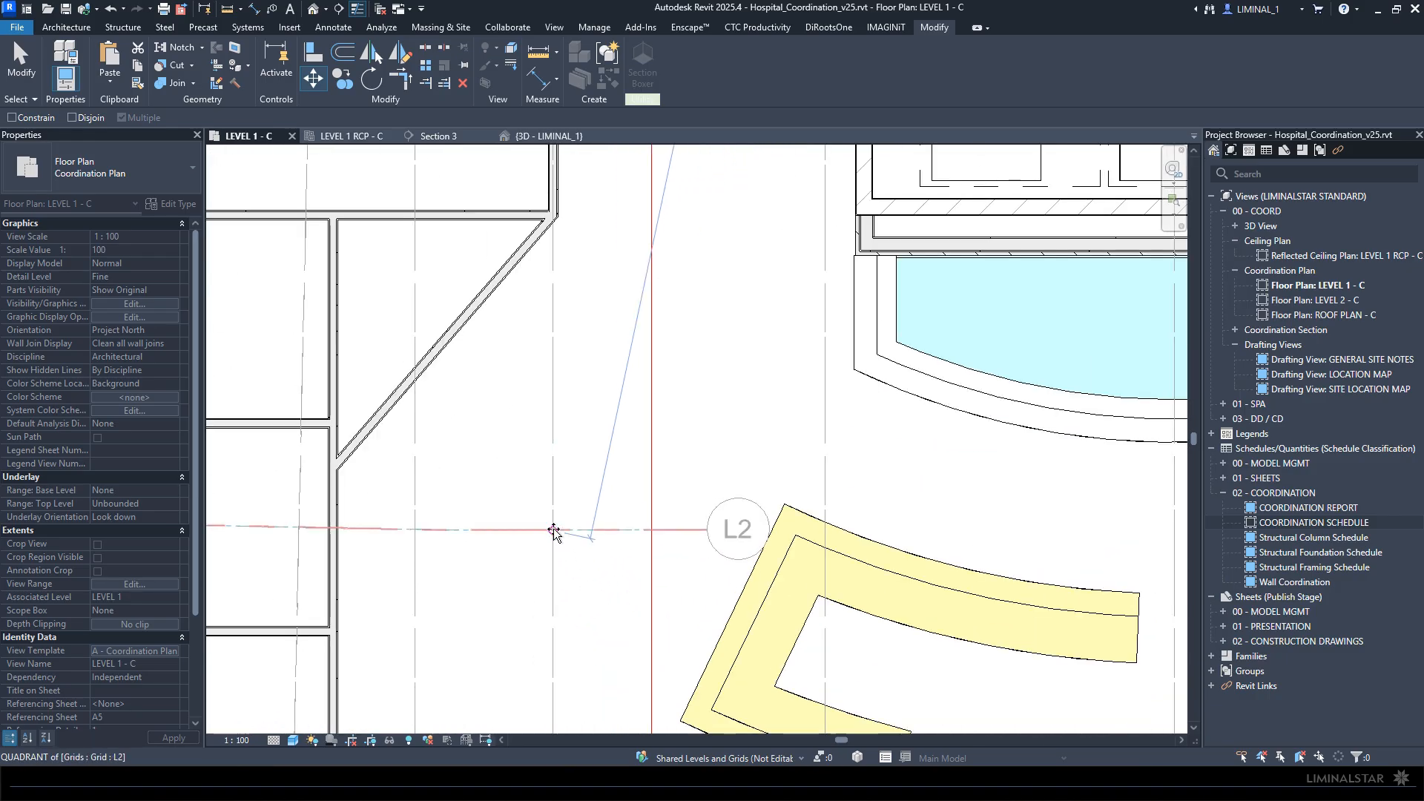
key("s")
key("i")
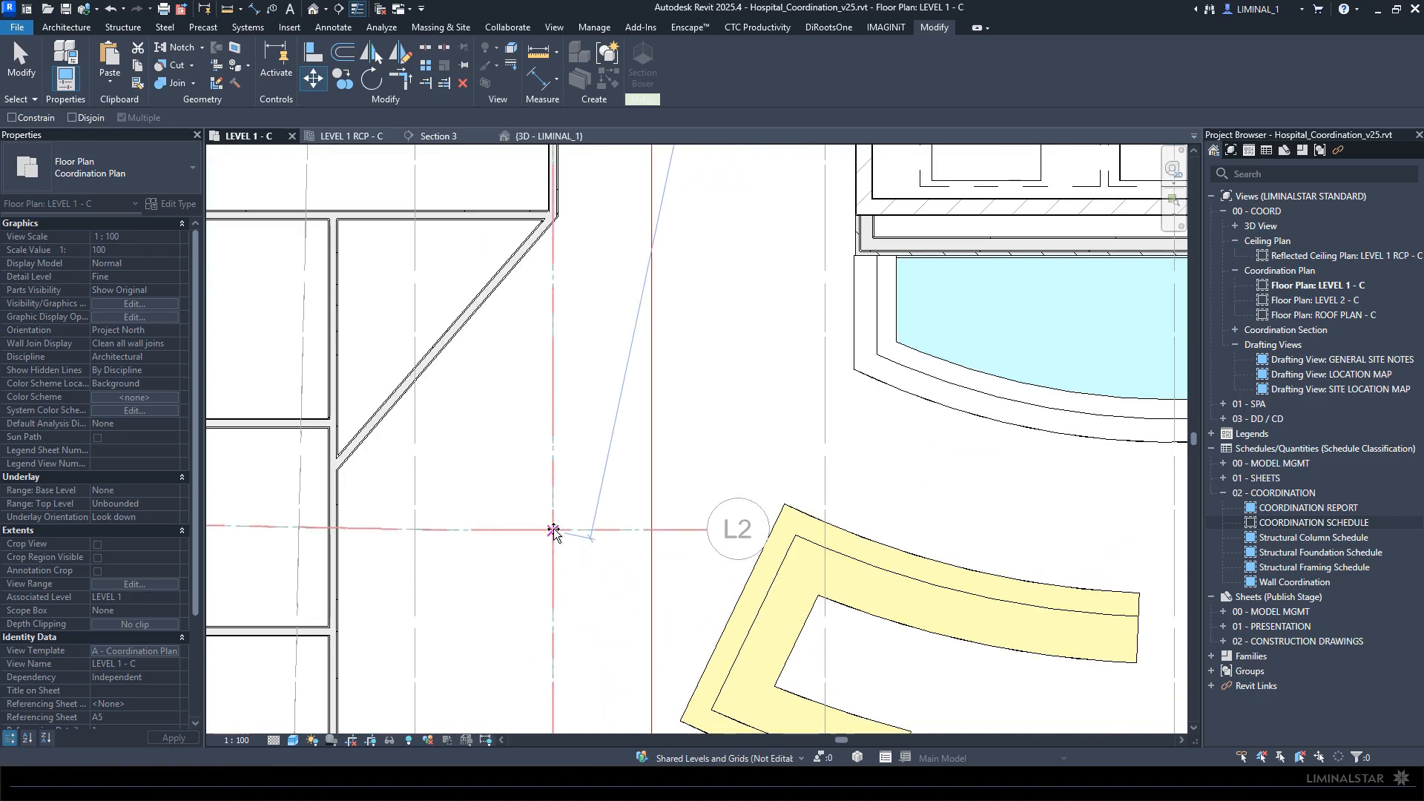
left_click(553, 530)
scroll(524, 379, "down", 7)
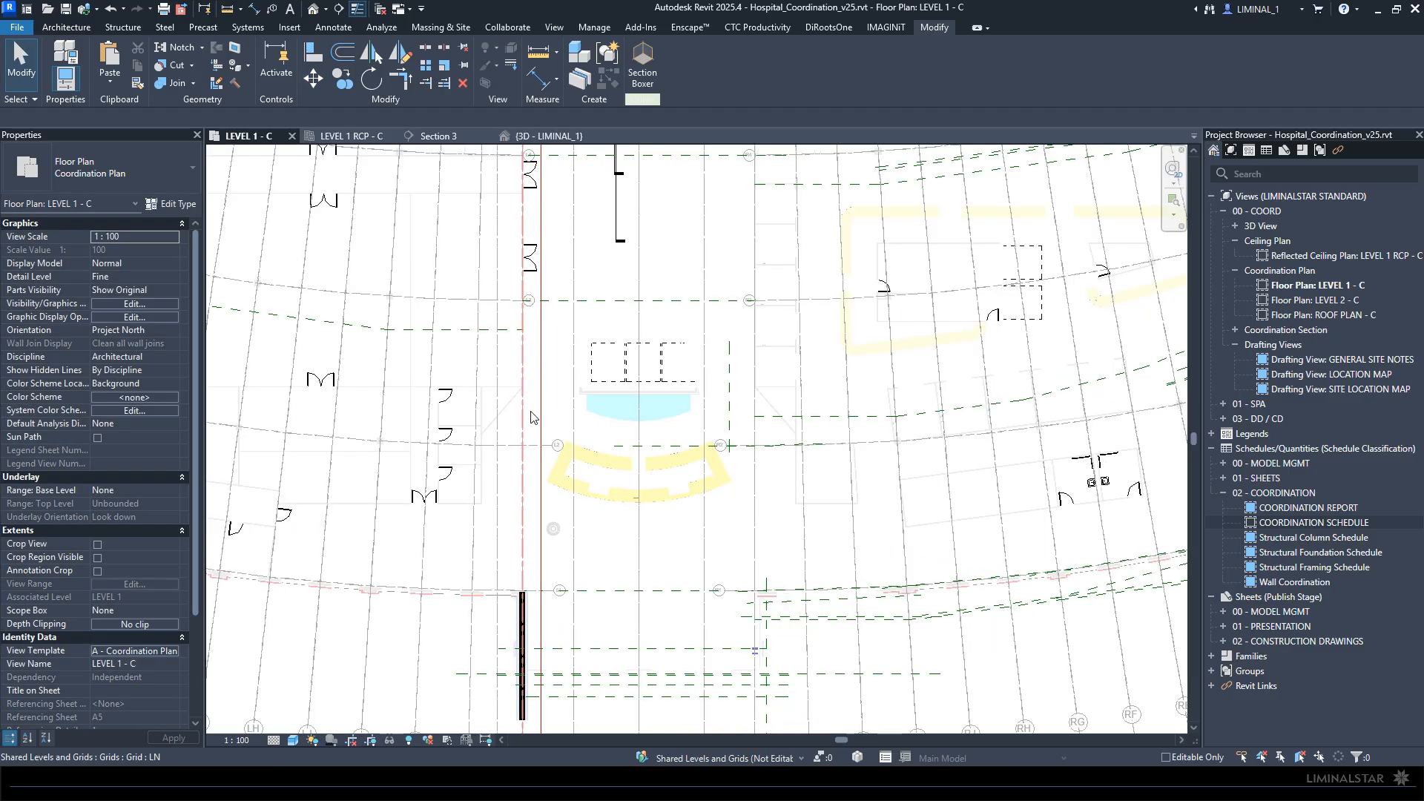
- Tile the open plan, section, ceiling plan and 3D views and fit each to its window to check the alignment
scroll(531, 417, "down", 5)
key("w")
key("t")
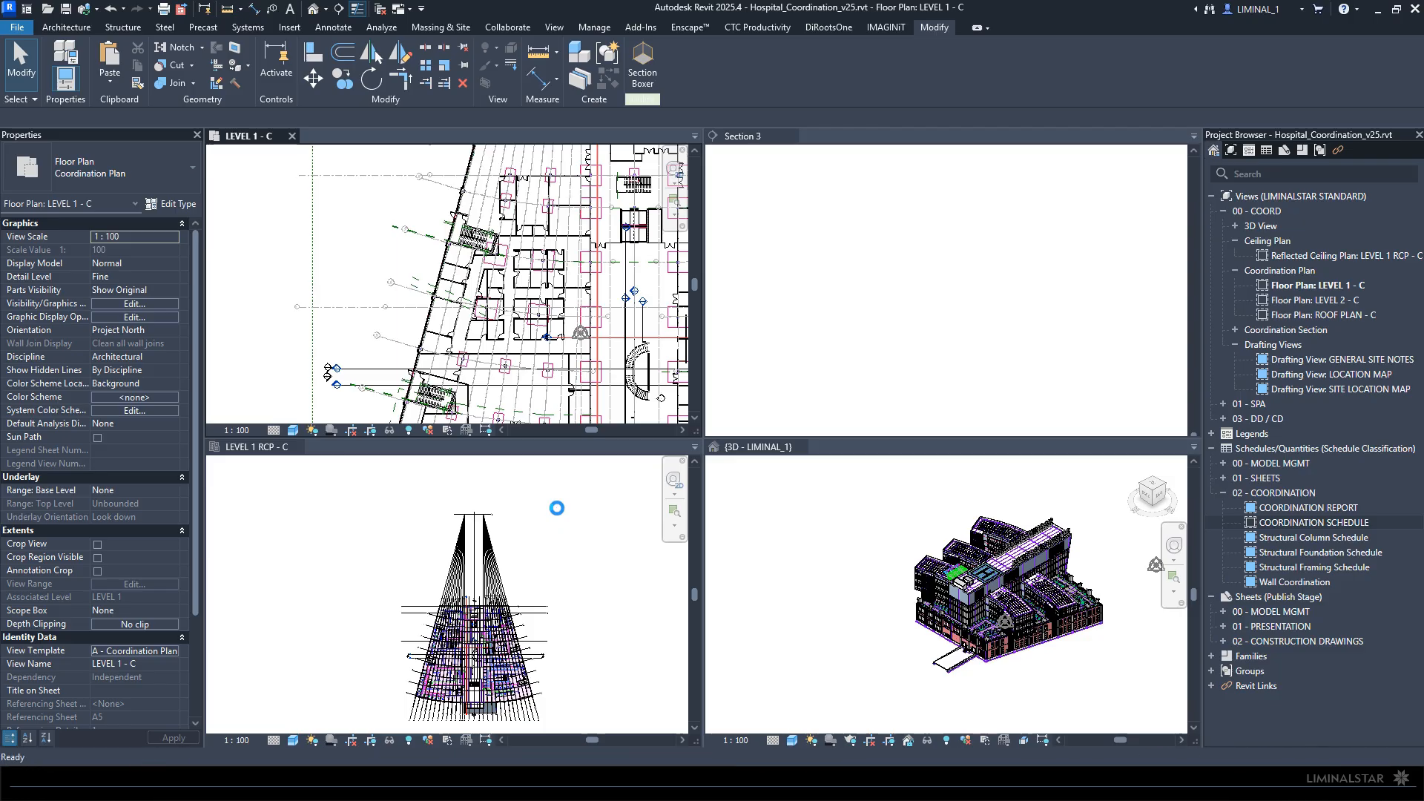
key("z")
key("a")
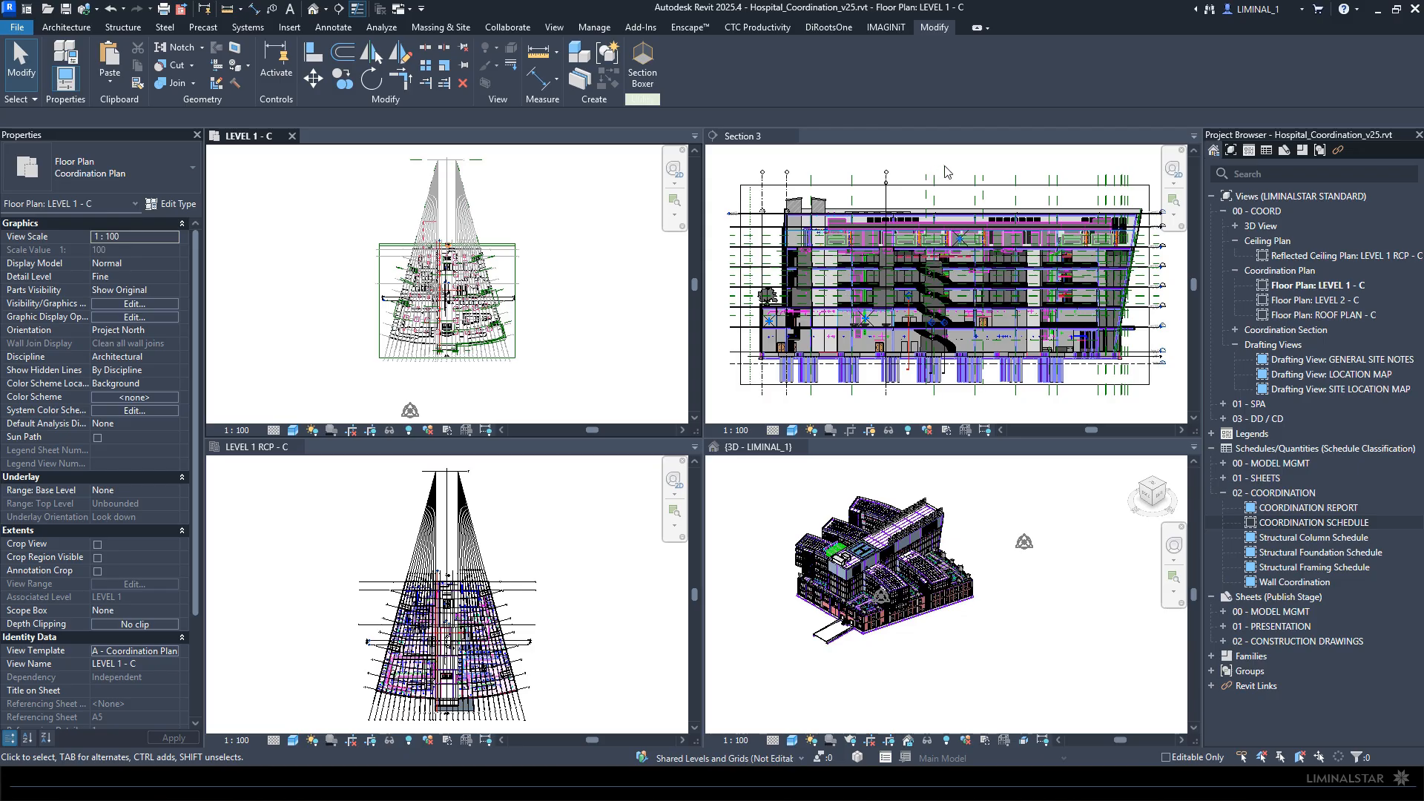
- Show Section 3 full size with views as tabs and temporarily isolate the linked HVAC model in it
left_click(936, 228)
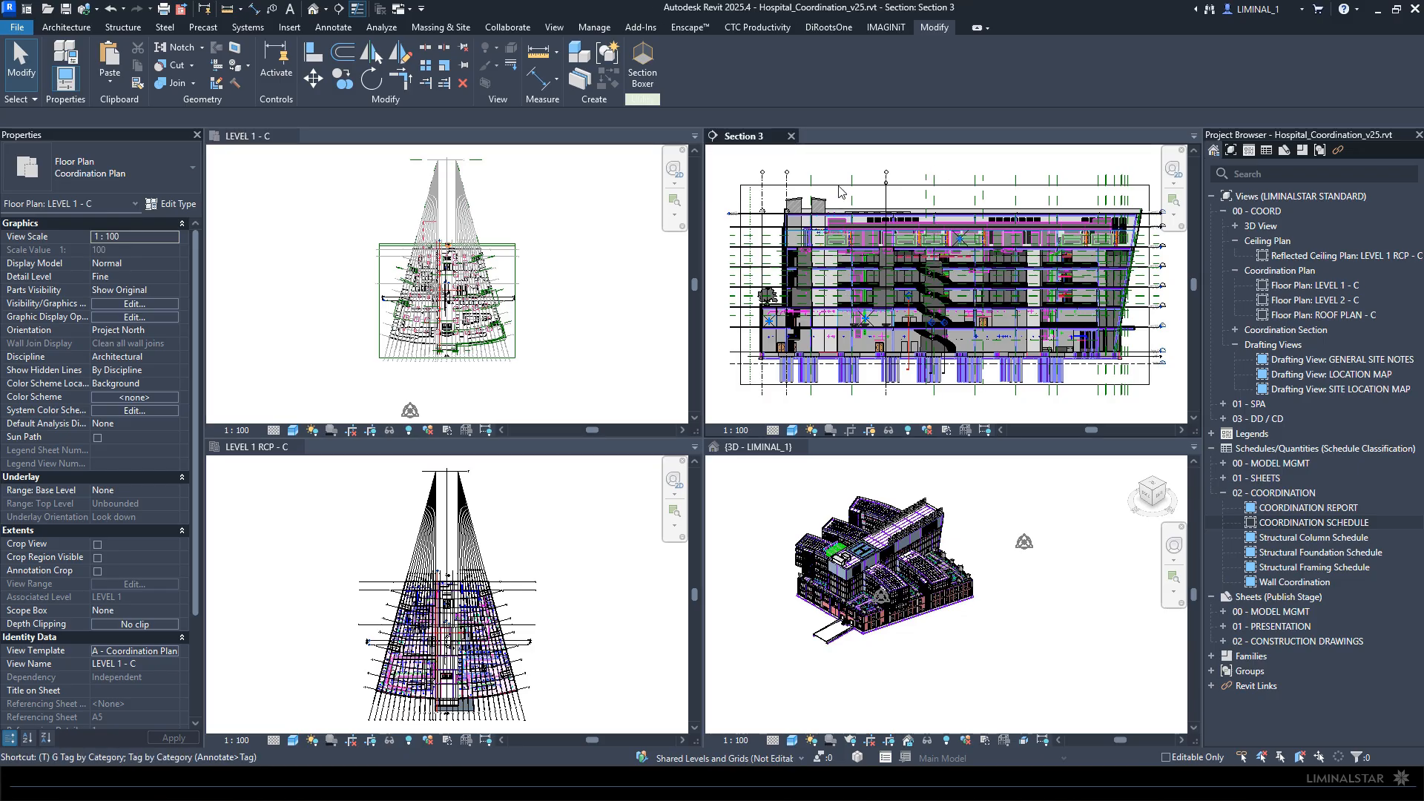
key("t")
key("w")
scroll(457, 219, "up", 2)
scroll(621, 232, "up", 2)
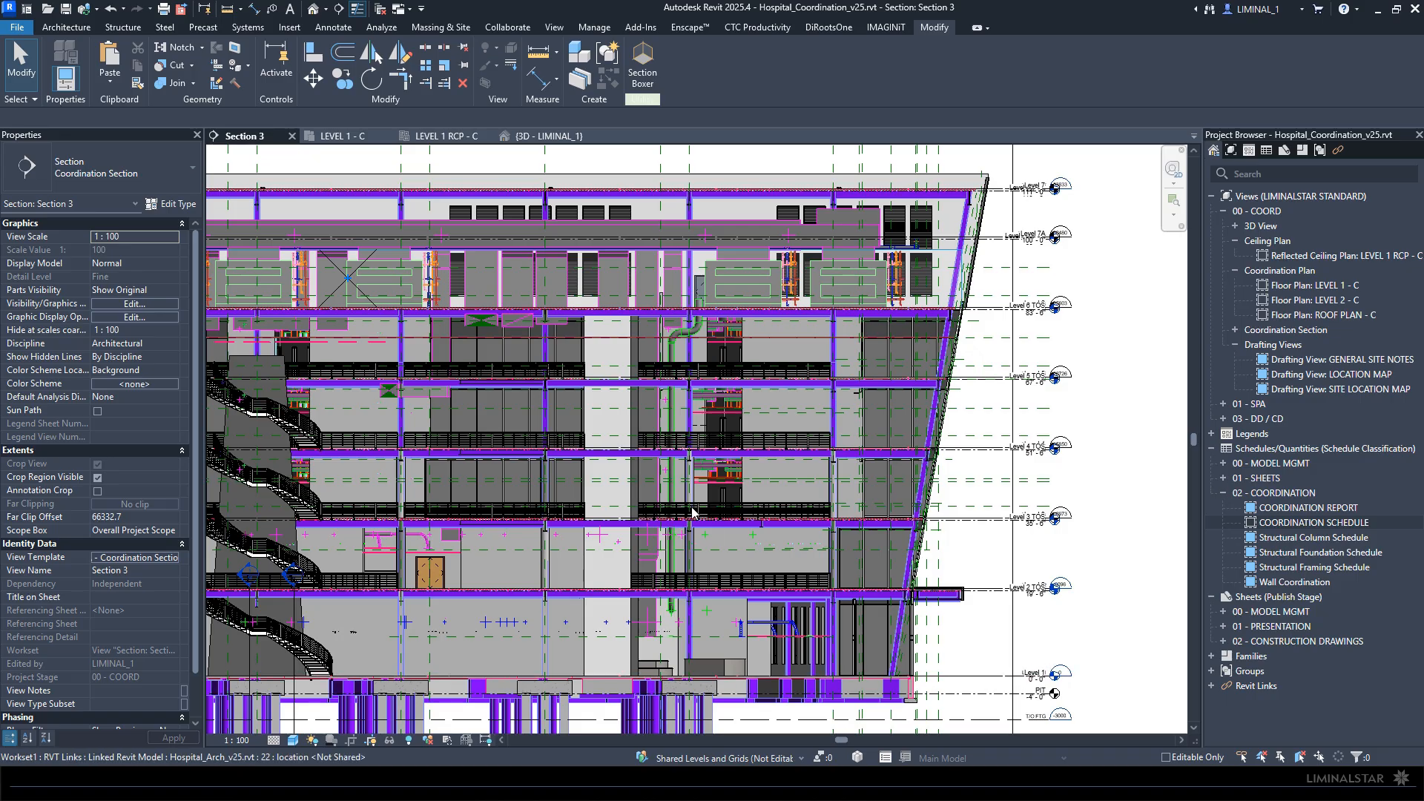
left_click(740, 224)
key("h")
key("i")
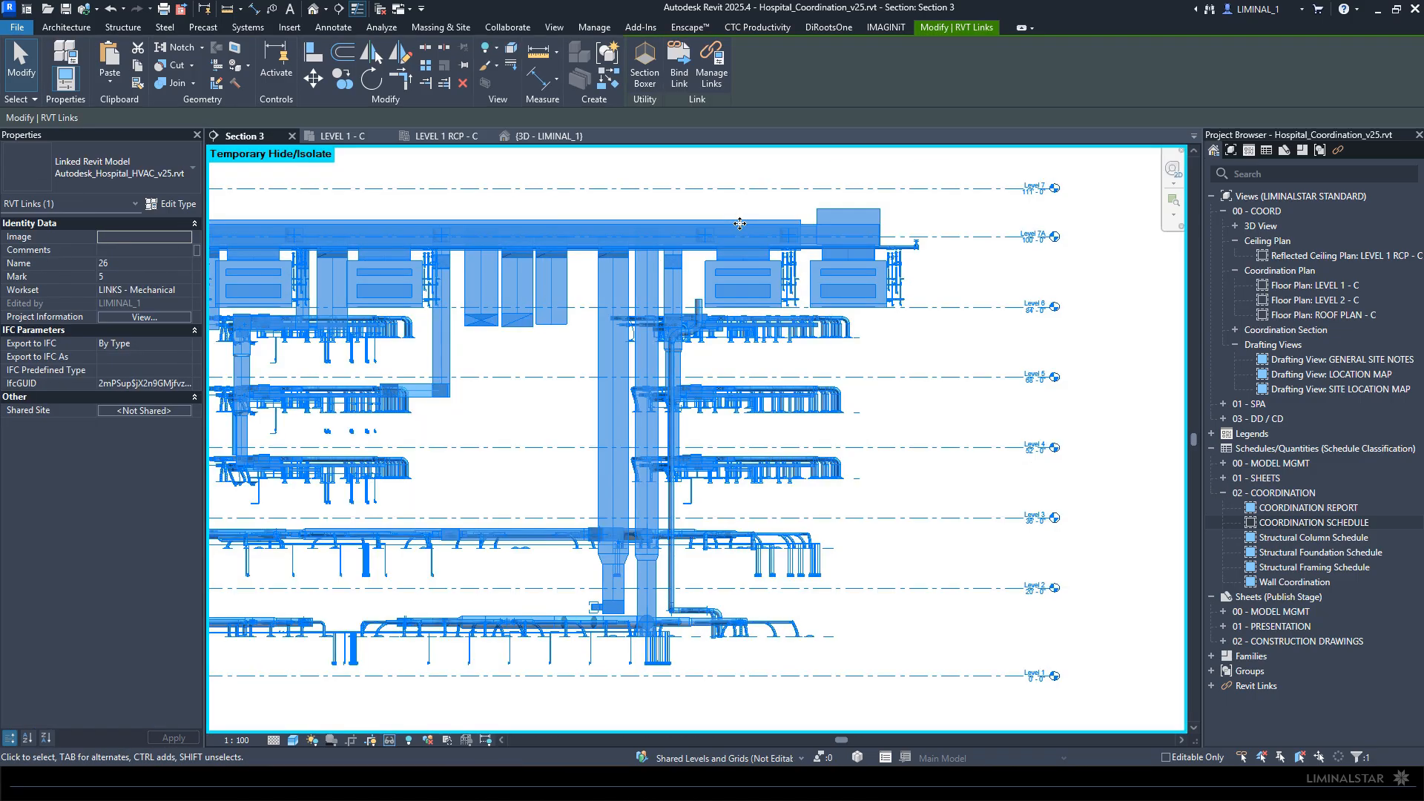
left_click(922, 214)
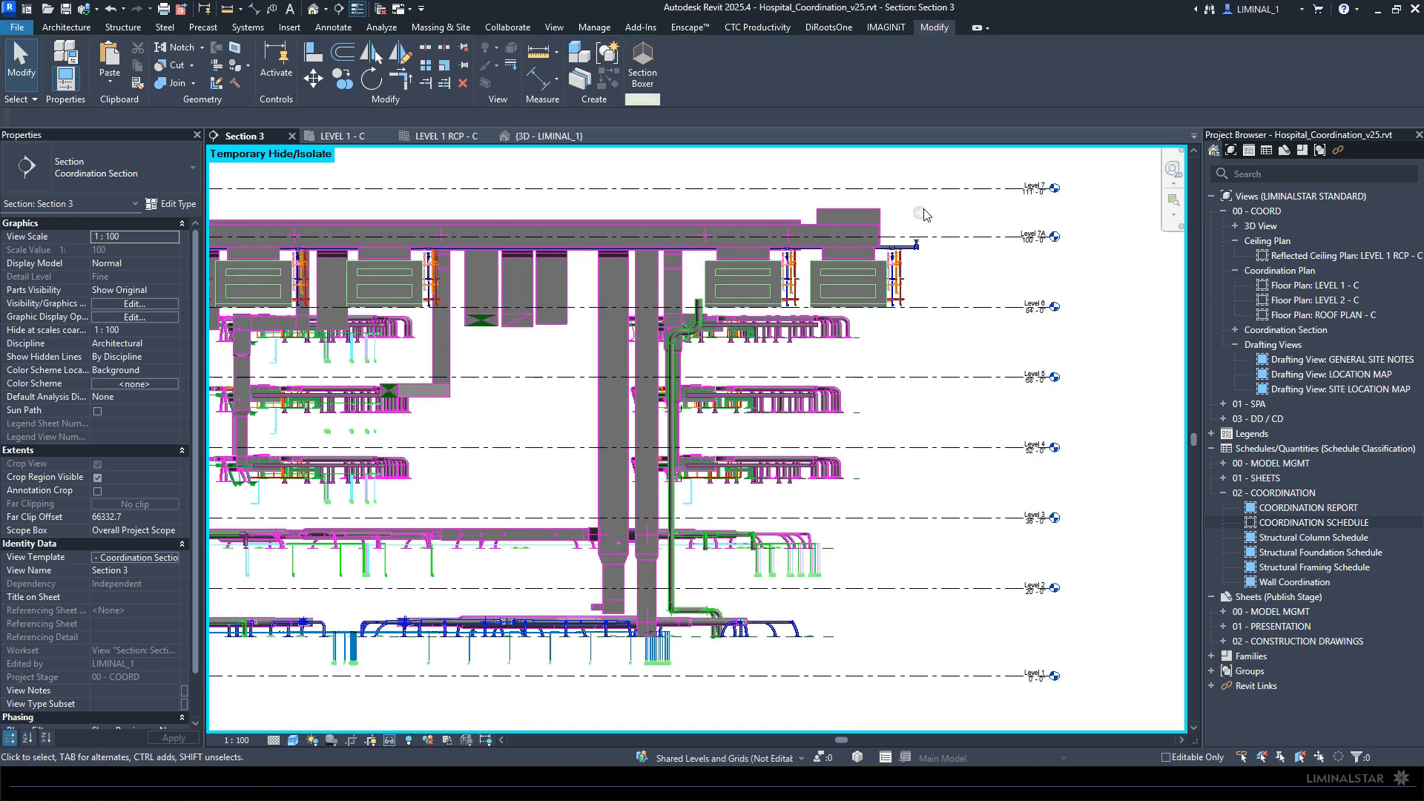
- Inspect the properties of a rectangular supply duct and a vertical round duct below Level 6 in the linked HVAC model
scroll(745, 312, "up", 5)
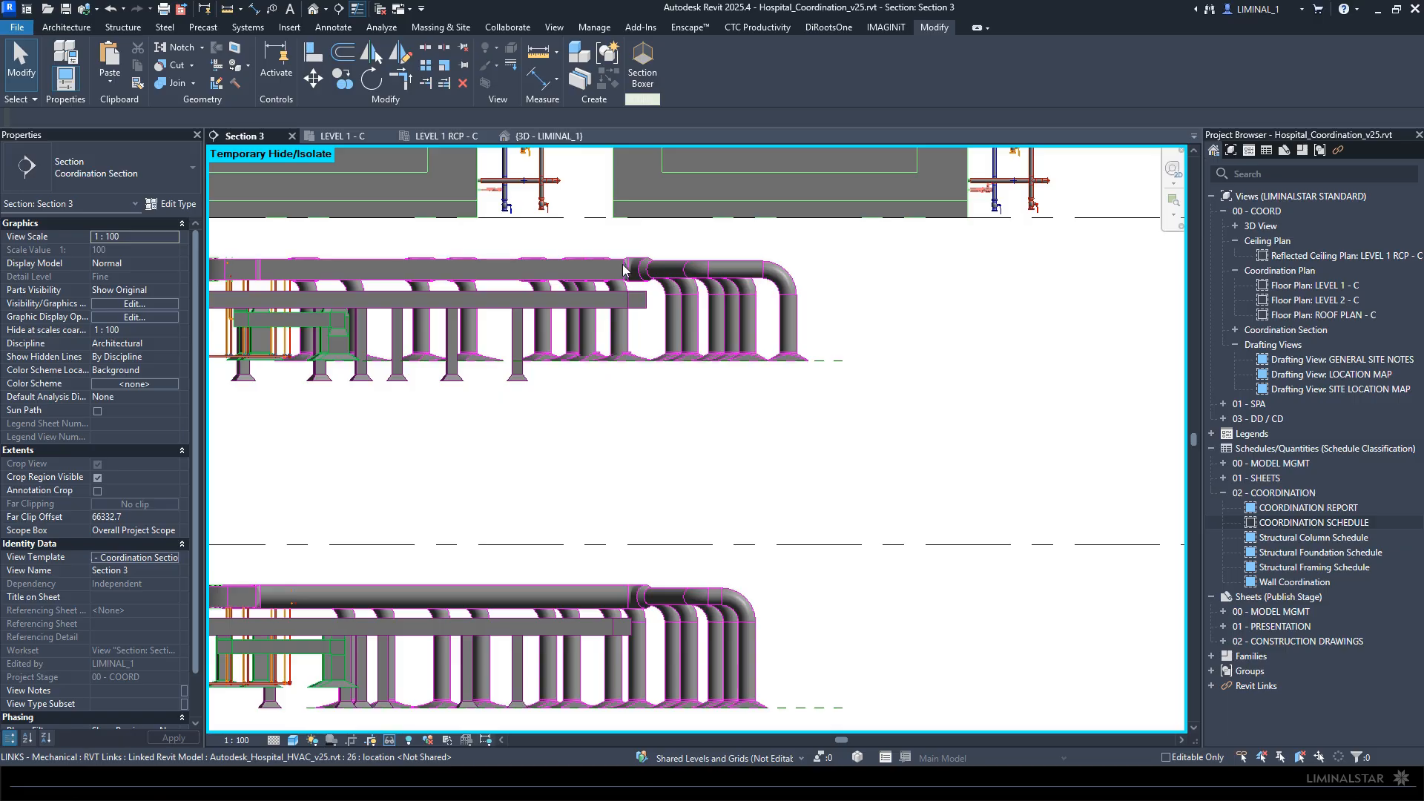
left_click(598, 267)
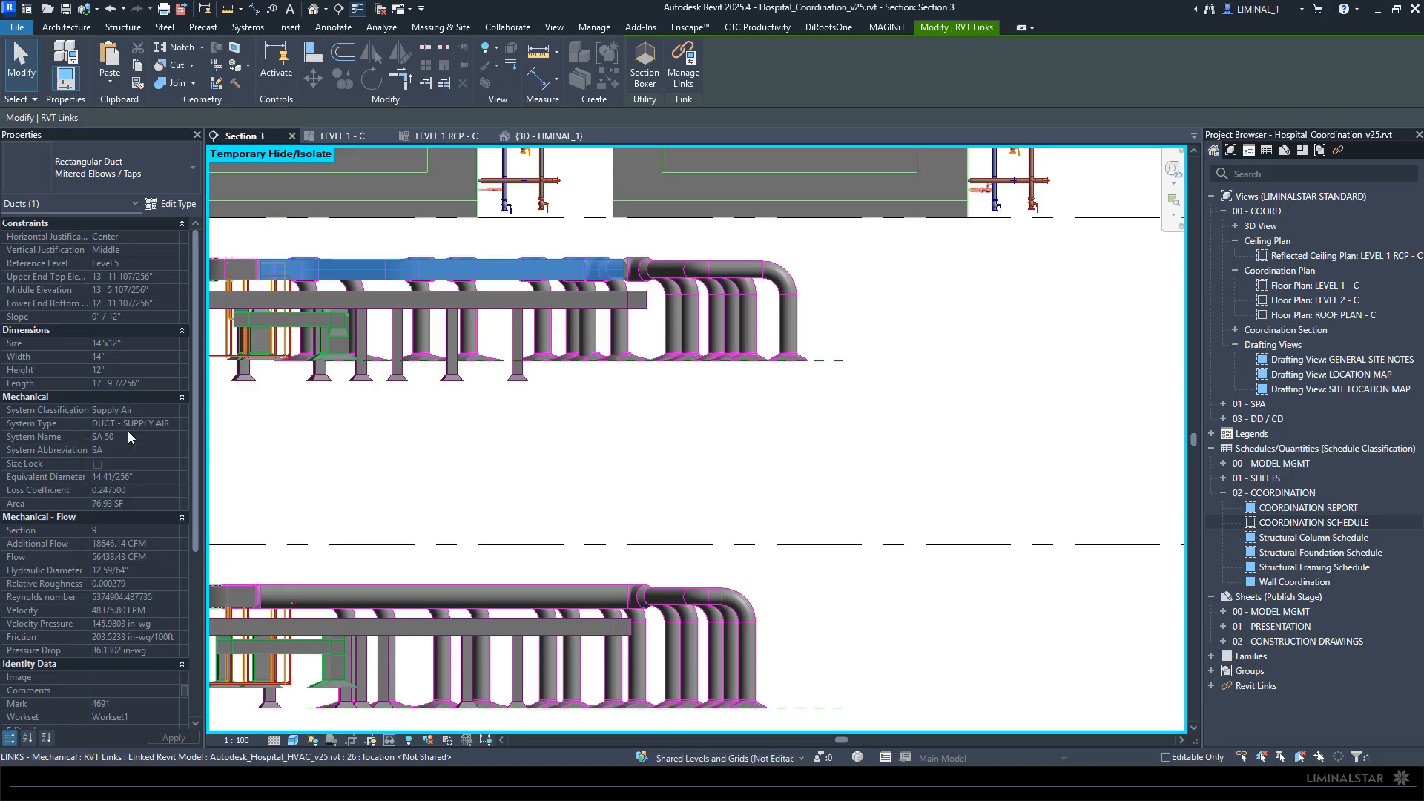
left_click(386, 449)
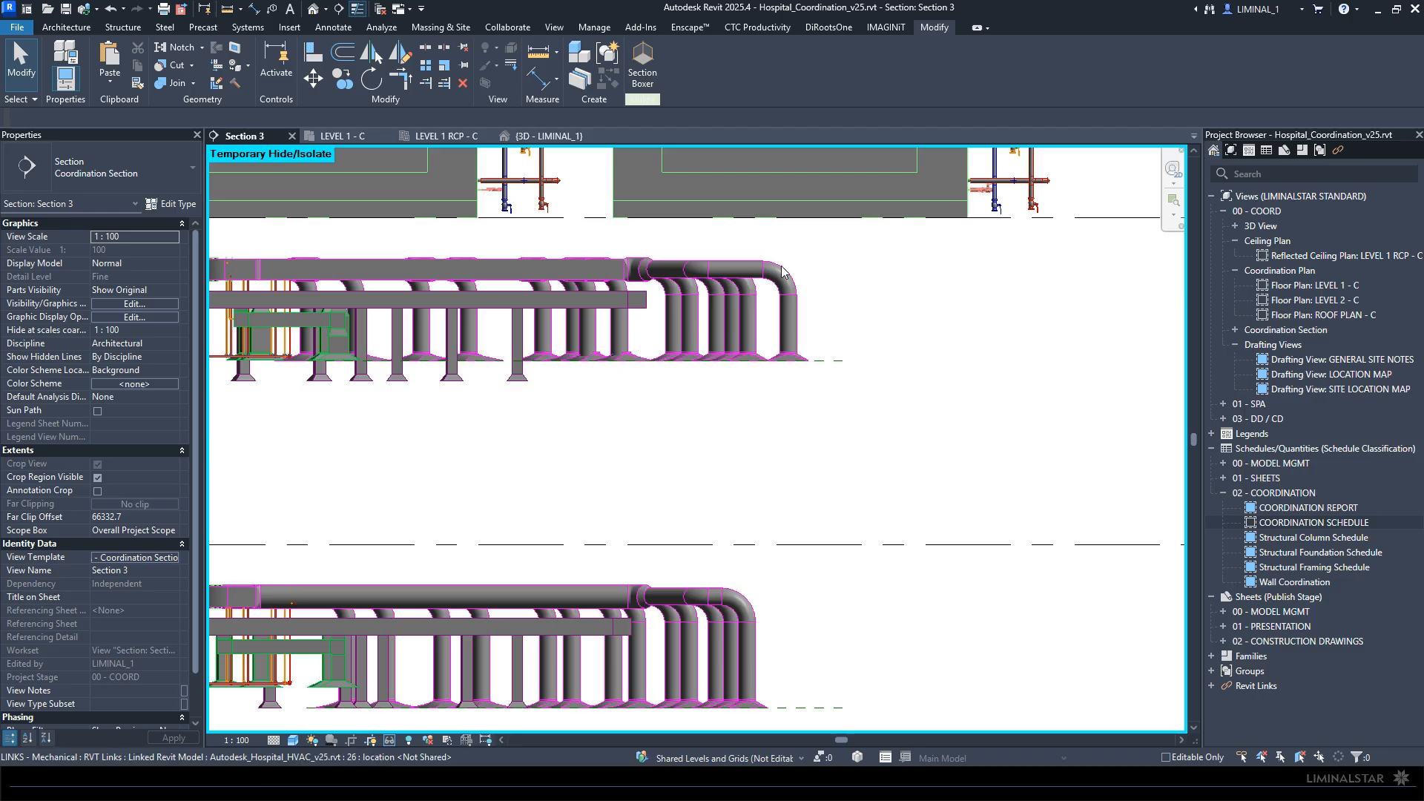
left_click(792, 330)
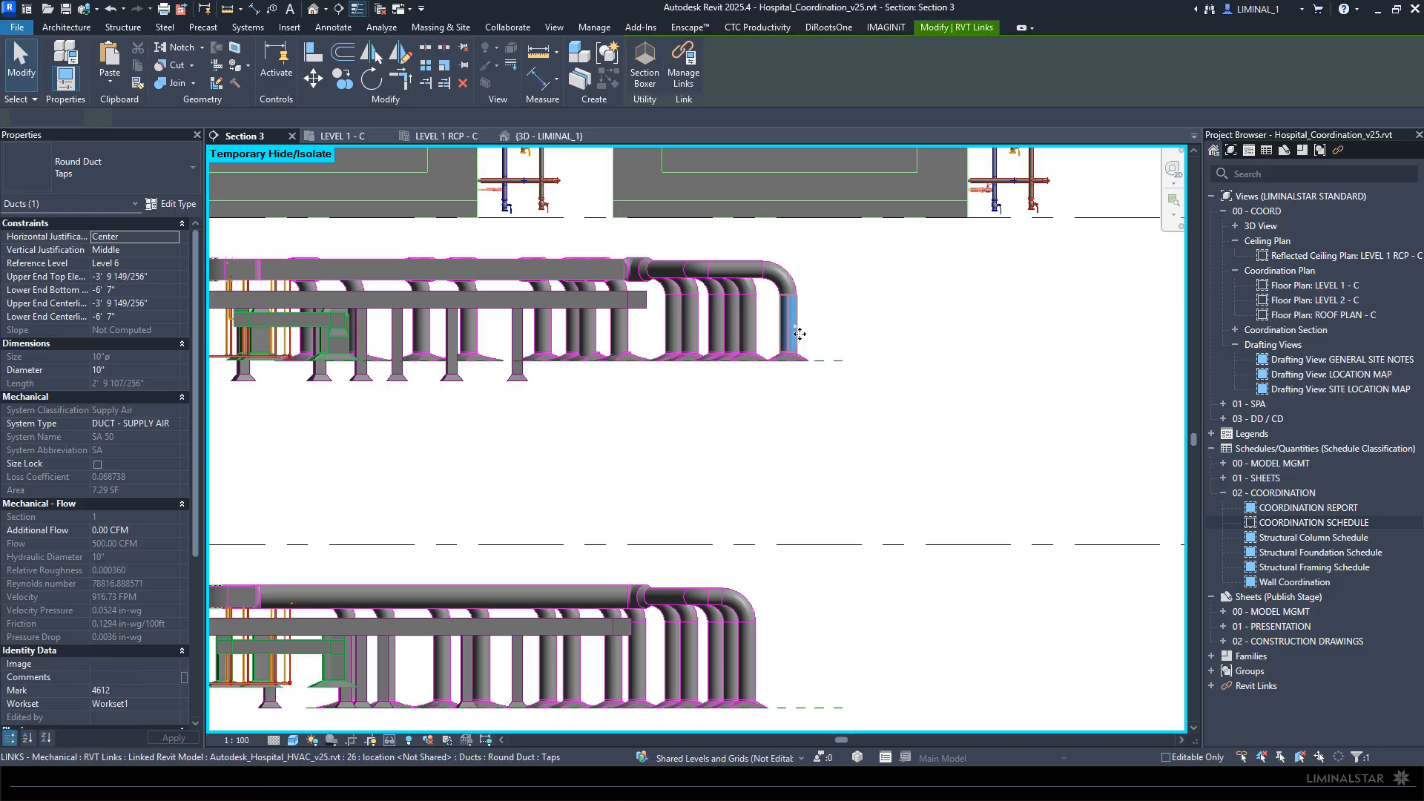
left_click(455, 457)
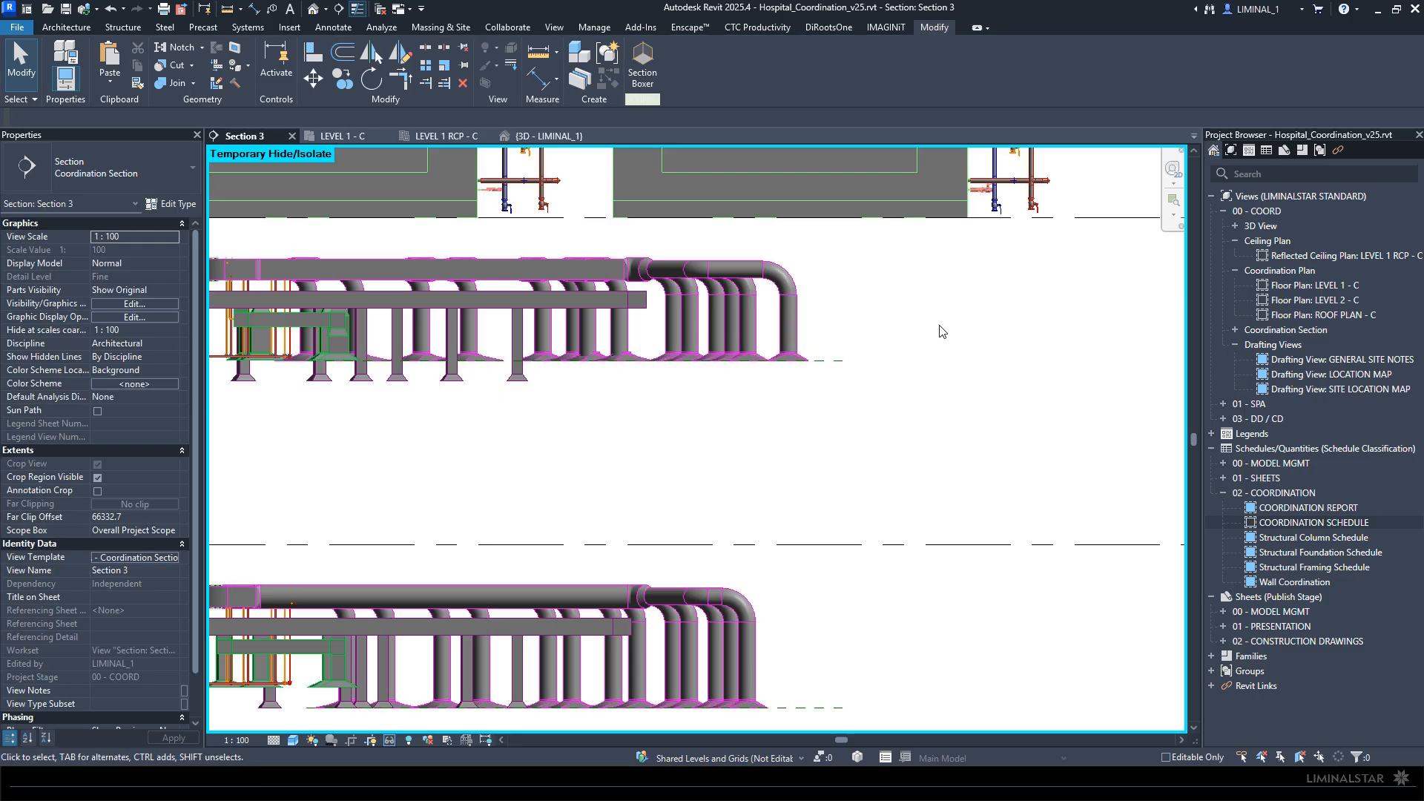
- Examine the vertical riser, rooftop equipment and duct runs across the levels of the isolated HVAC model in Section 3
scroll(588, 452, "down", 1)
scroll(744, 486, "down", 1)
scroll(666, 402, "down", 1)
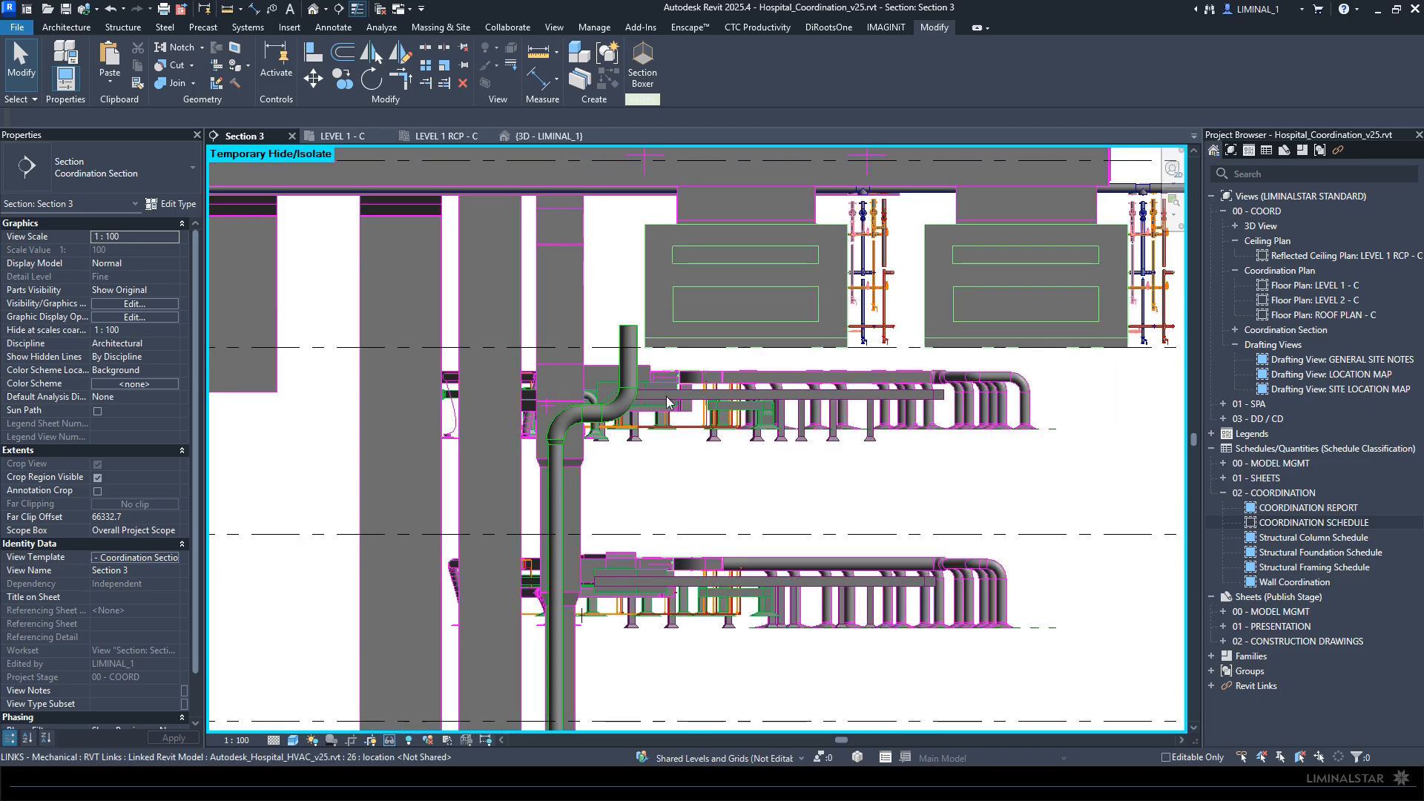
scroll(634, 381, "up", 2)
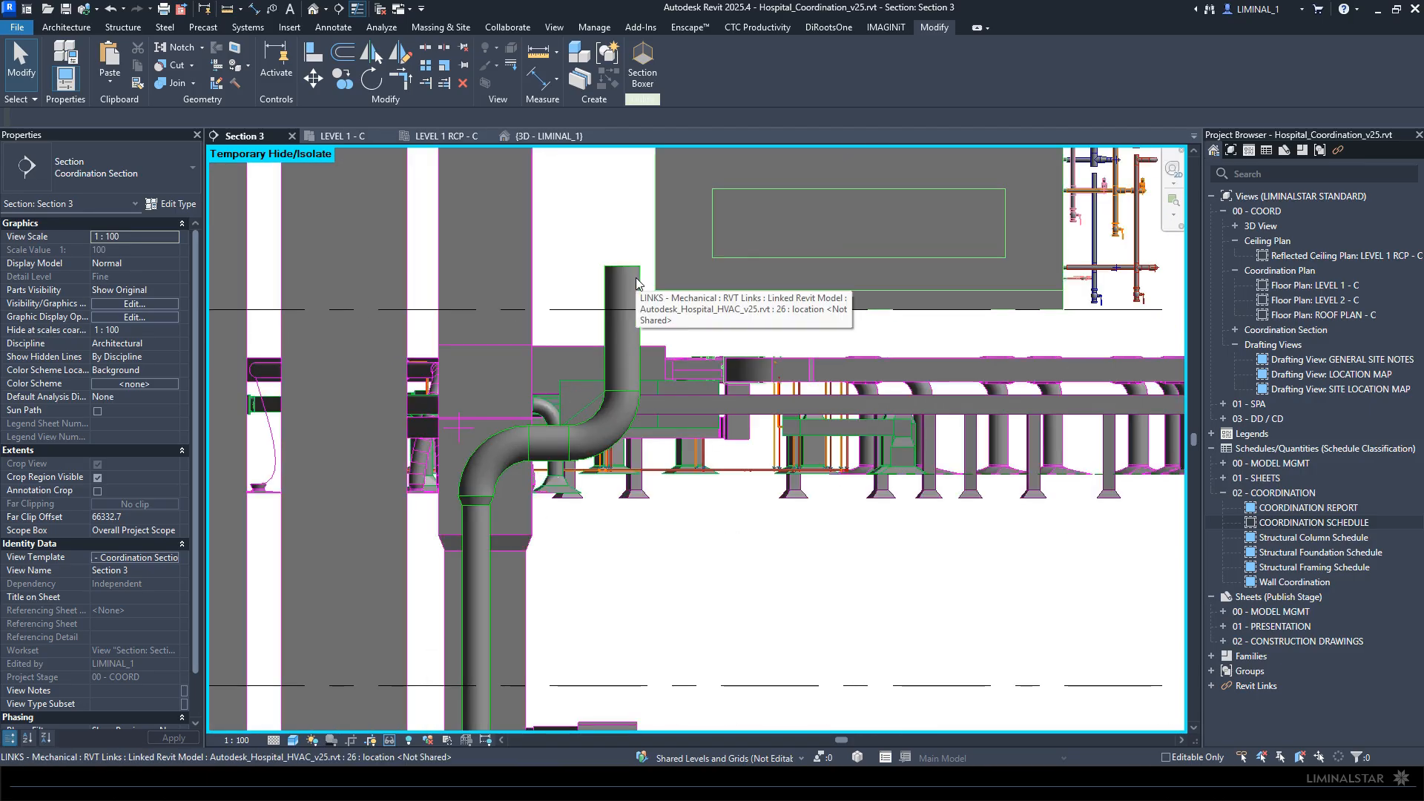
scroll(652, 384, "down", 3)
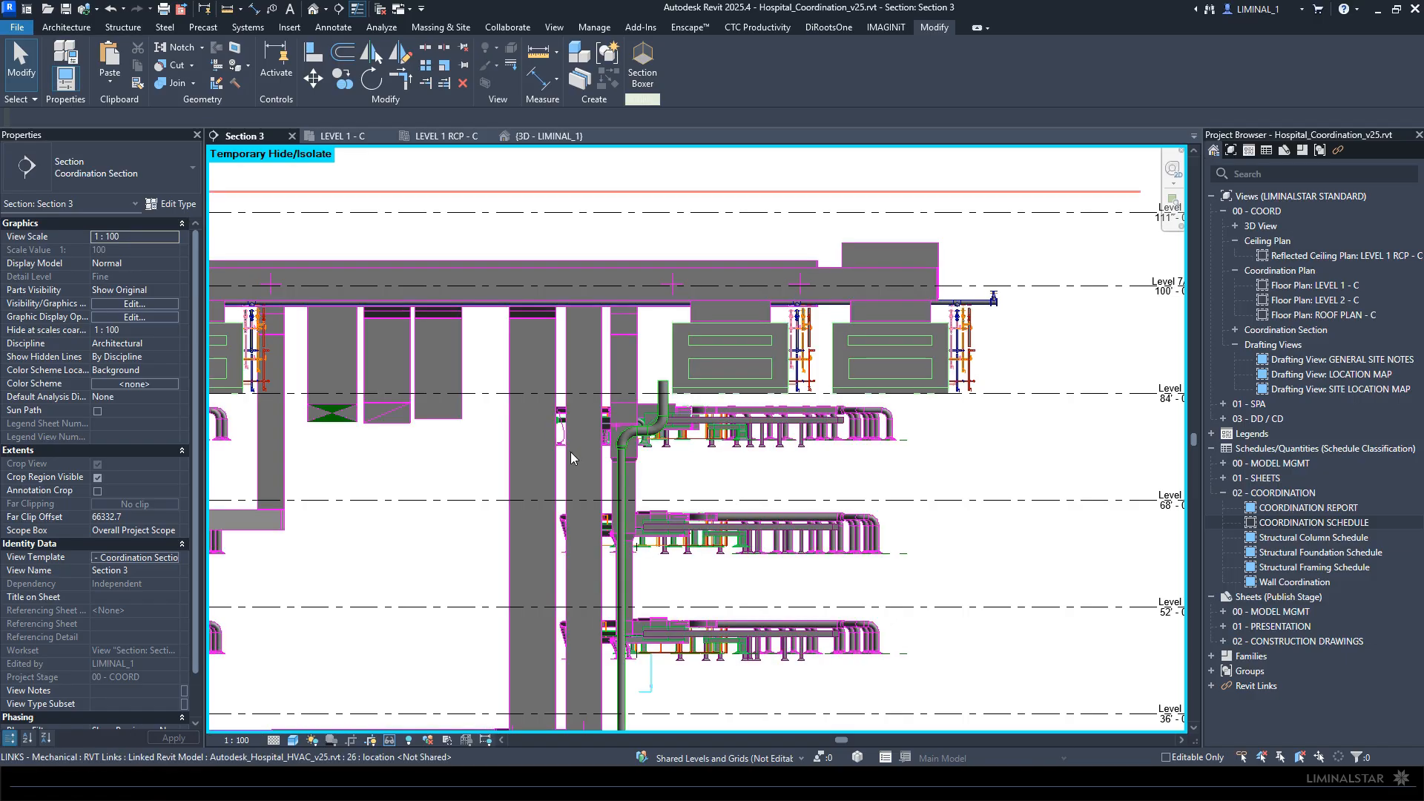
scroll(545, 453, "down", 1)
middle_click_drag(437, 475, 690, 442)
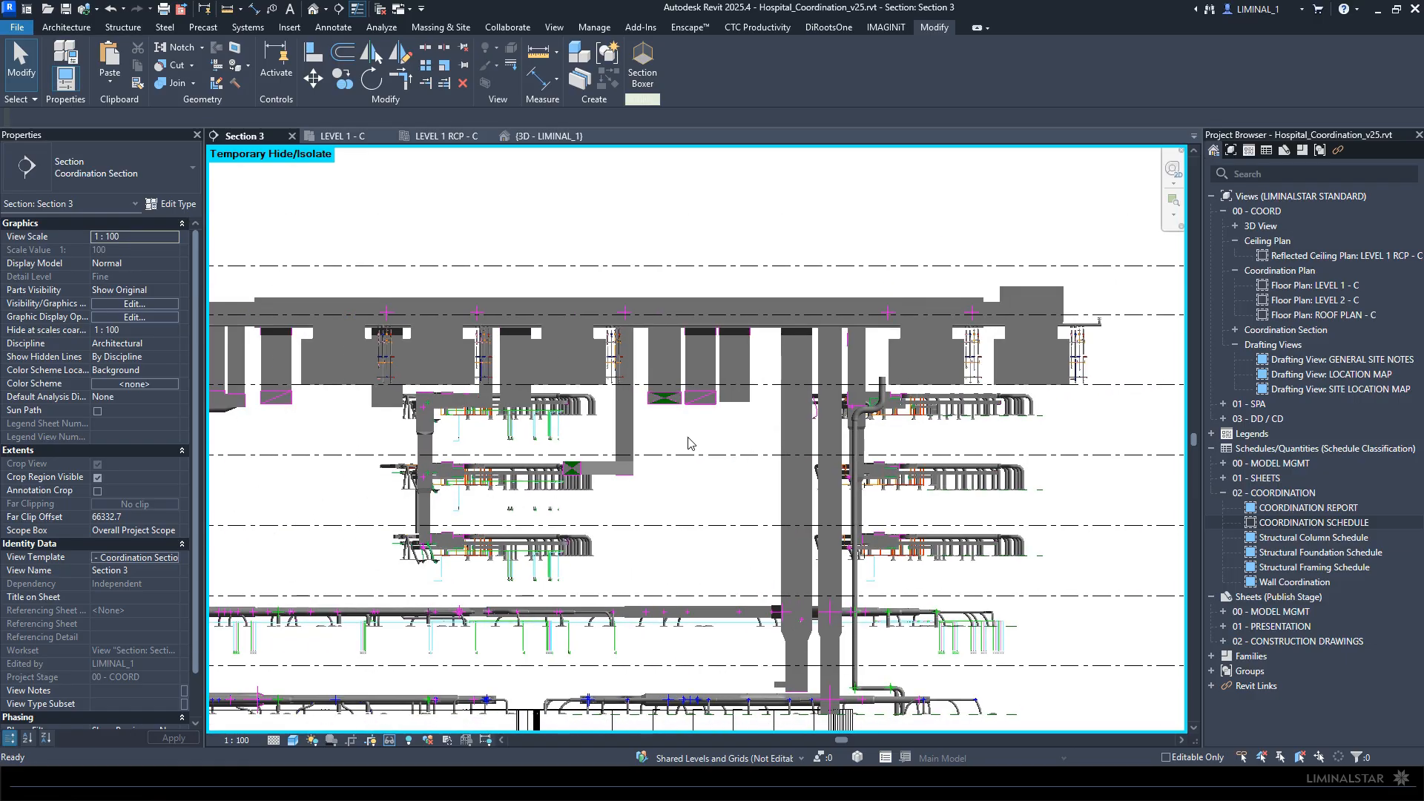
- Examine how the HVAC ducts and diffusers sit against the structural framing, walls and grids in the Level 1 ceiling plan
left_click(445, 136)
scroll(401, 386, "up", 6)
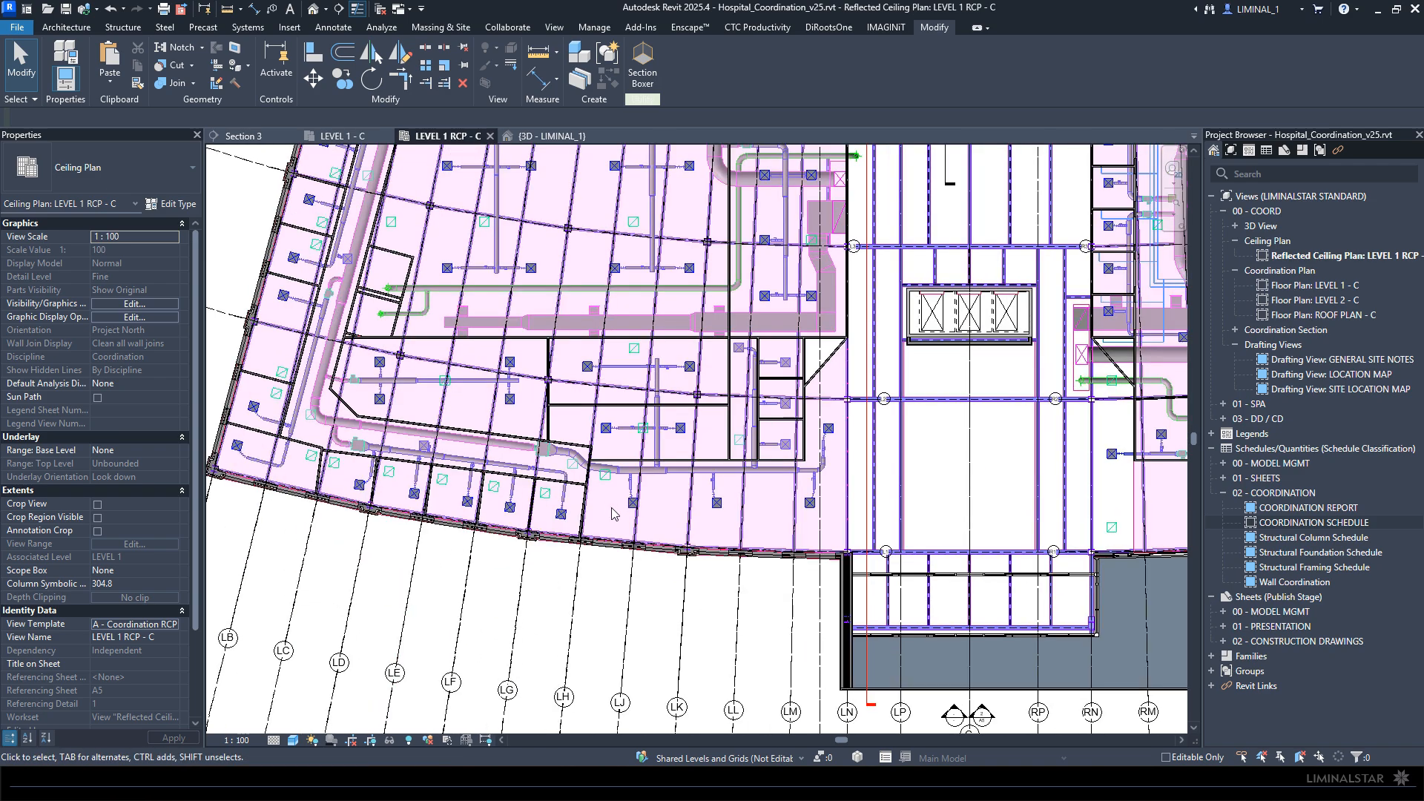
scroll(620, 529, "up", 1)
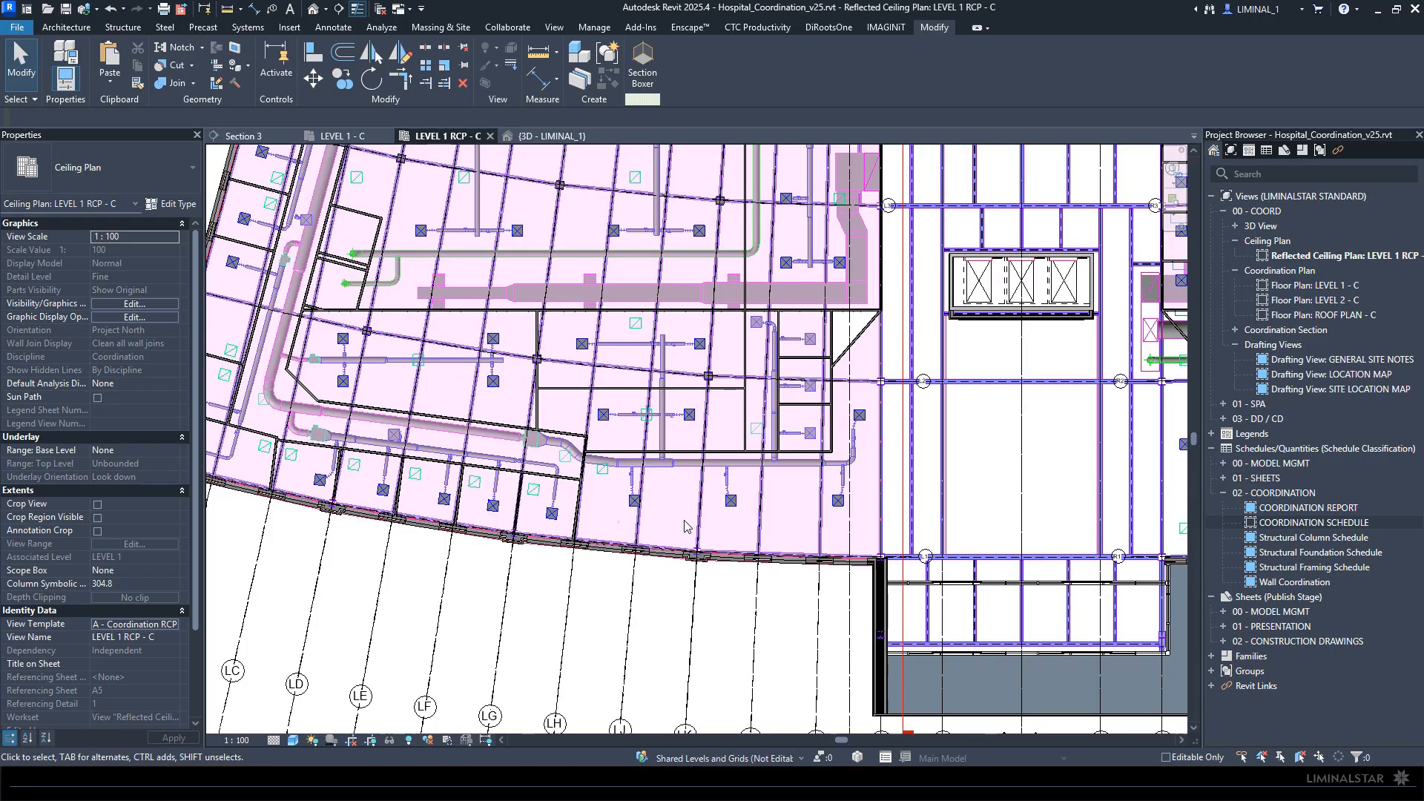
middle_click_drag(874, 518, 673, 559)
scroll(705, 569, "up", 2)
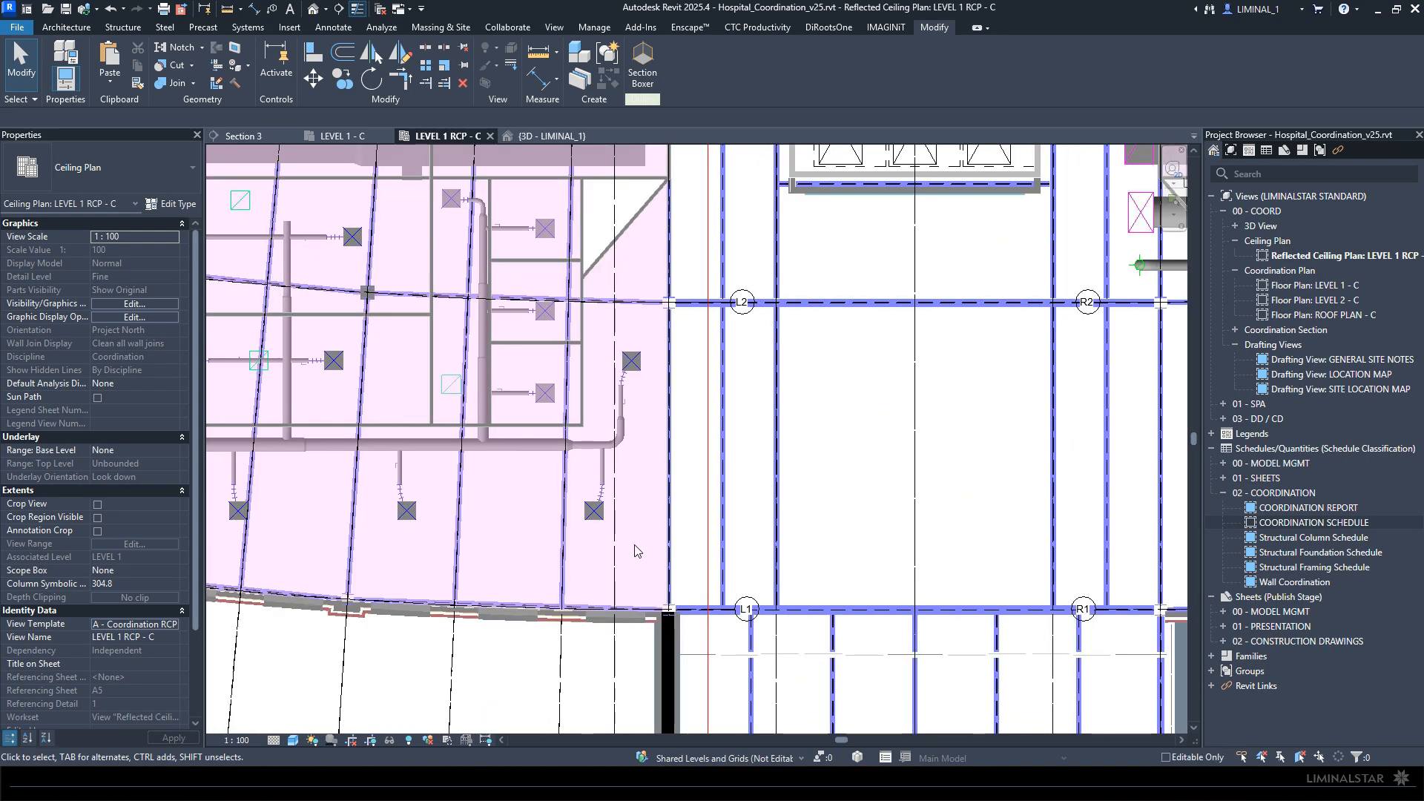
scroll(705, 445, "down", 2)
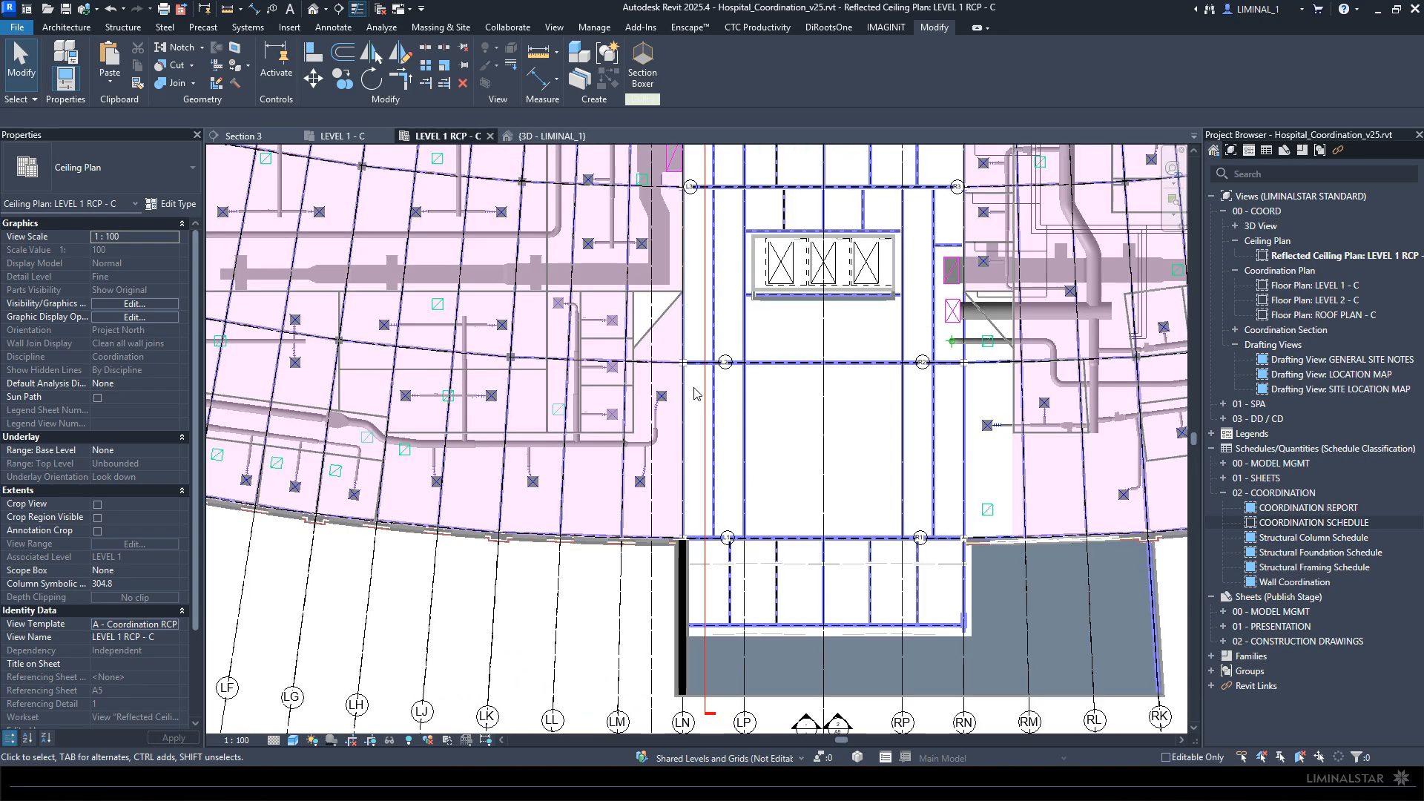
middle_click_drag(843, 415, 651, 493)
scroll(787, 401, "up", 4)
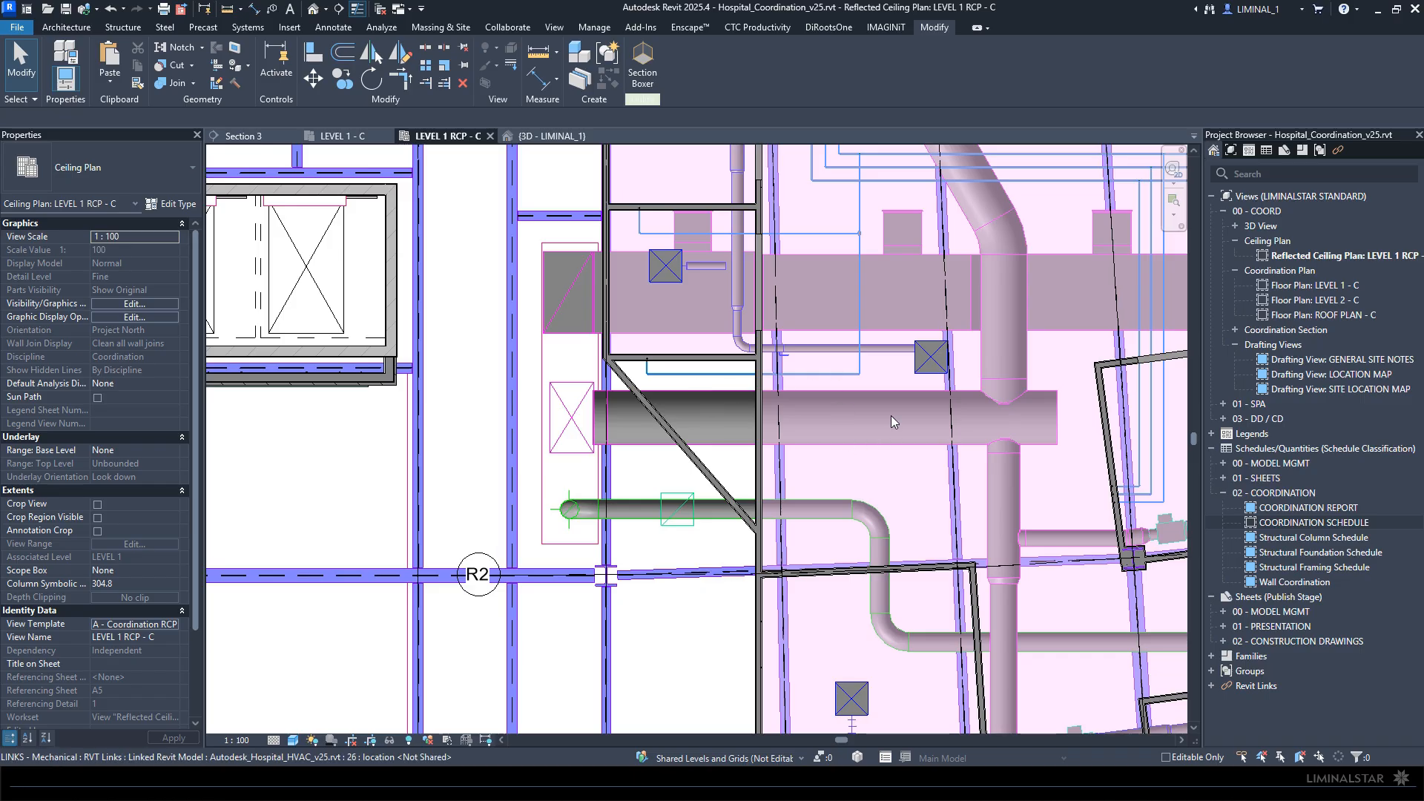
scroll(817, 301, "down", 5)
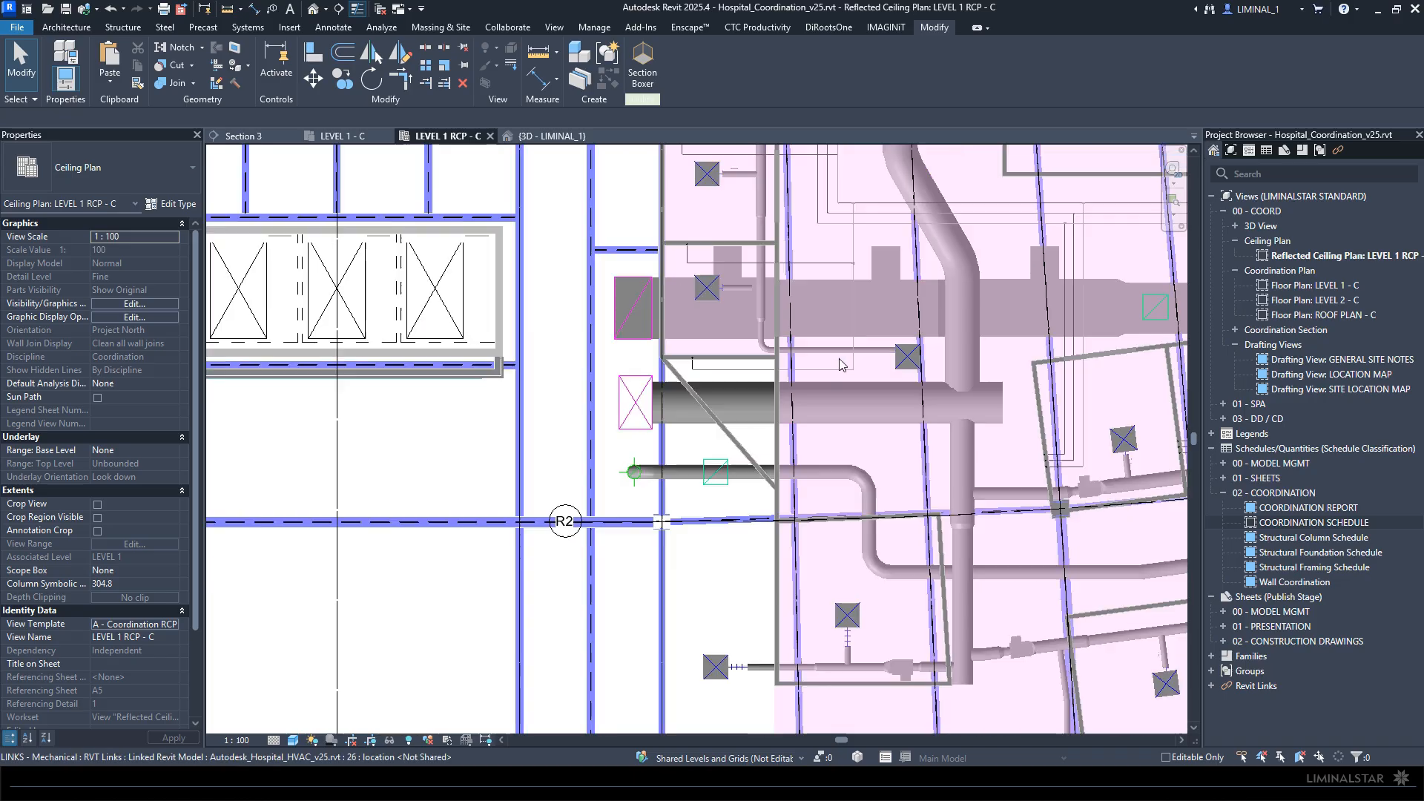
scroll(792, 383, "down", 3)
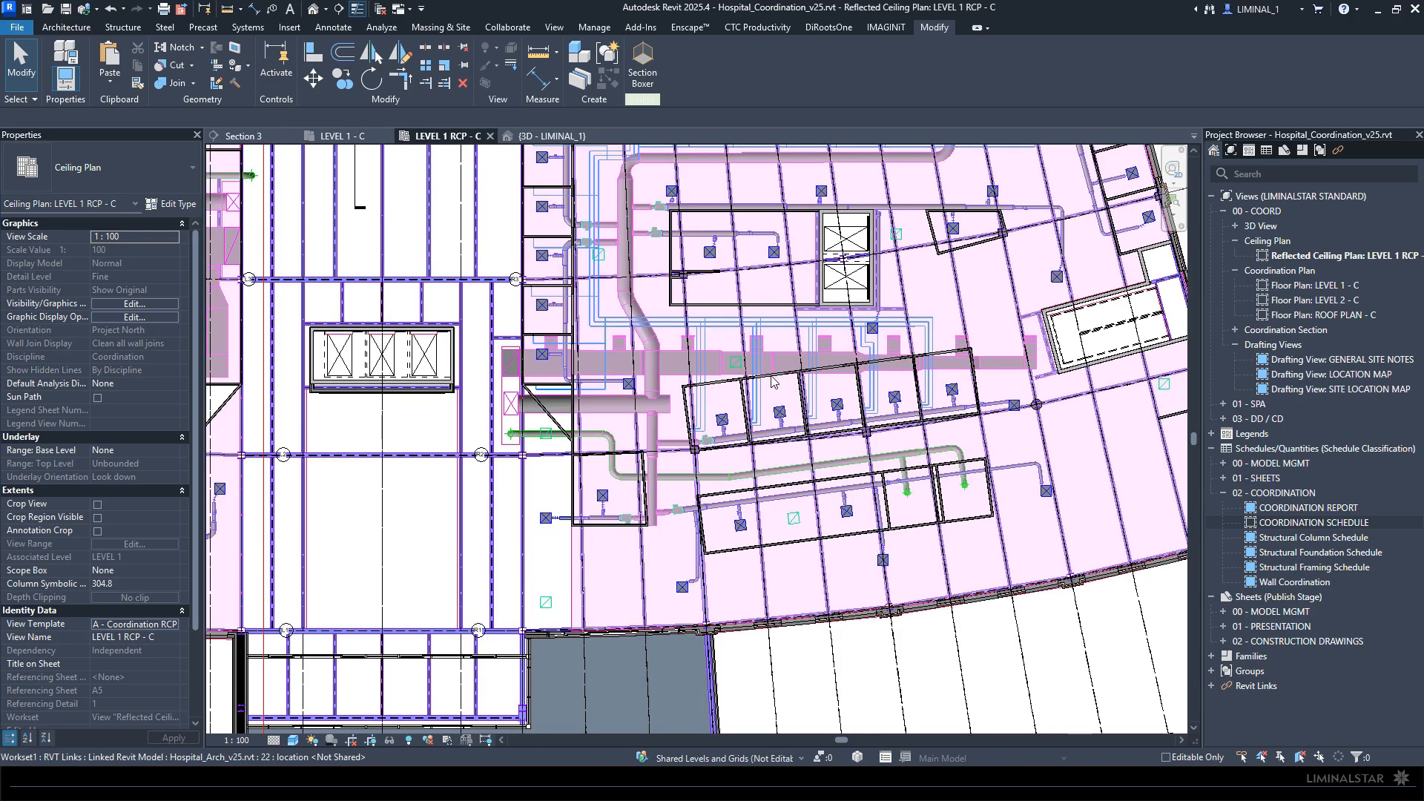
scroll(798, 279, "up", 3)
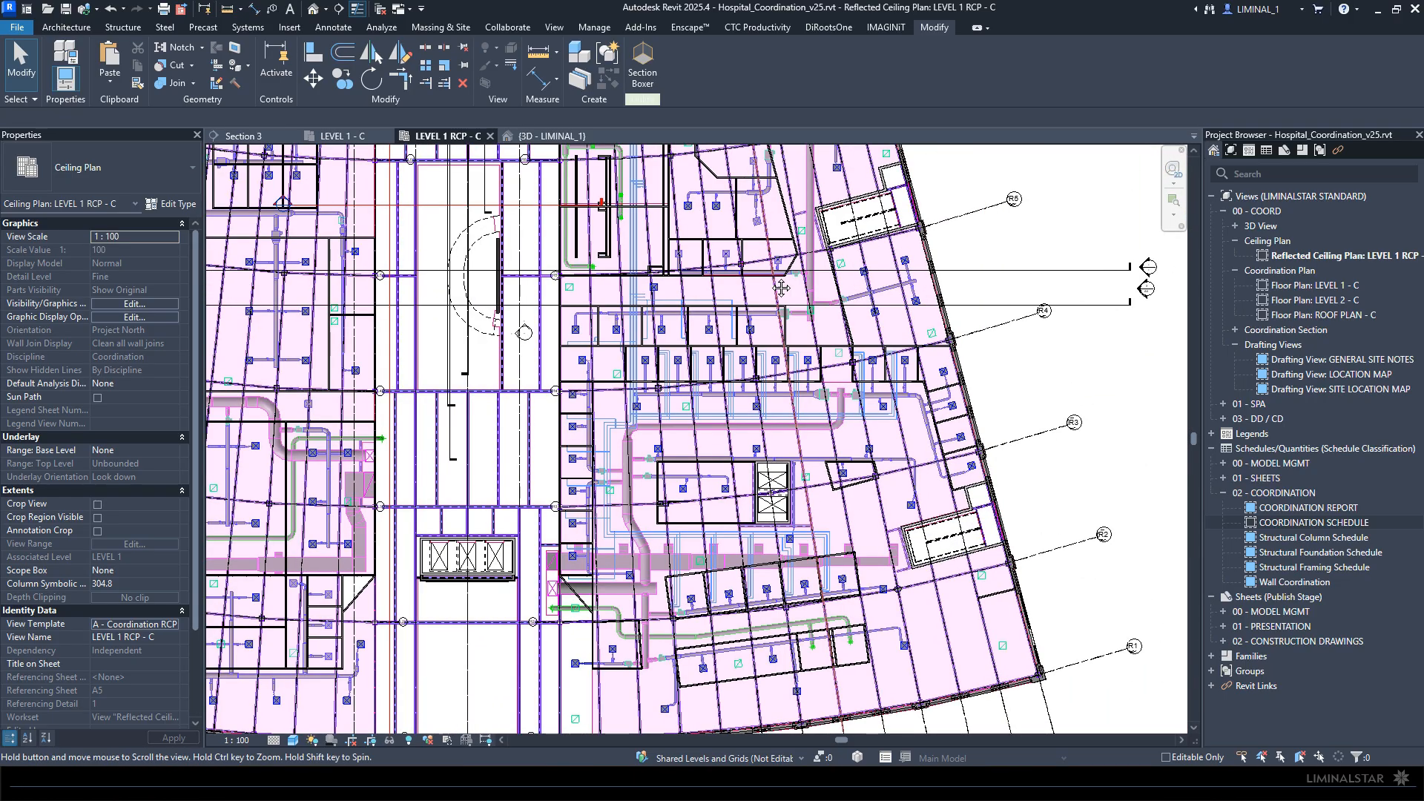
middle_click_drag(799, 281, 904, 483)
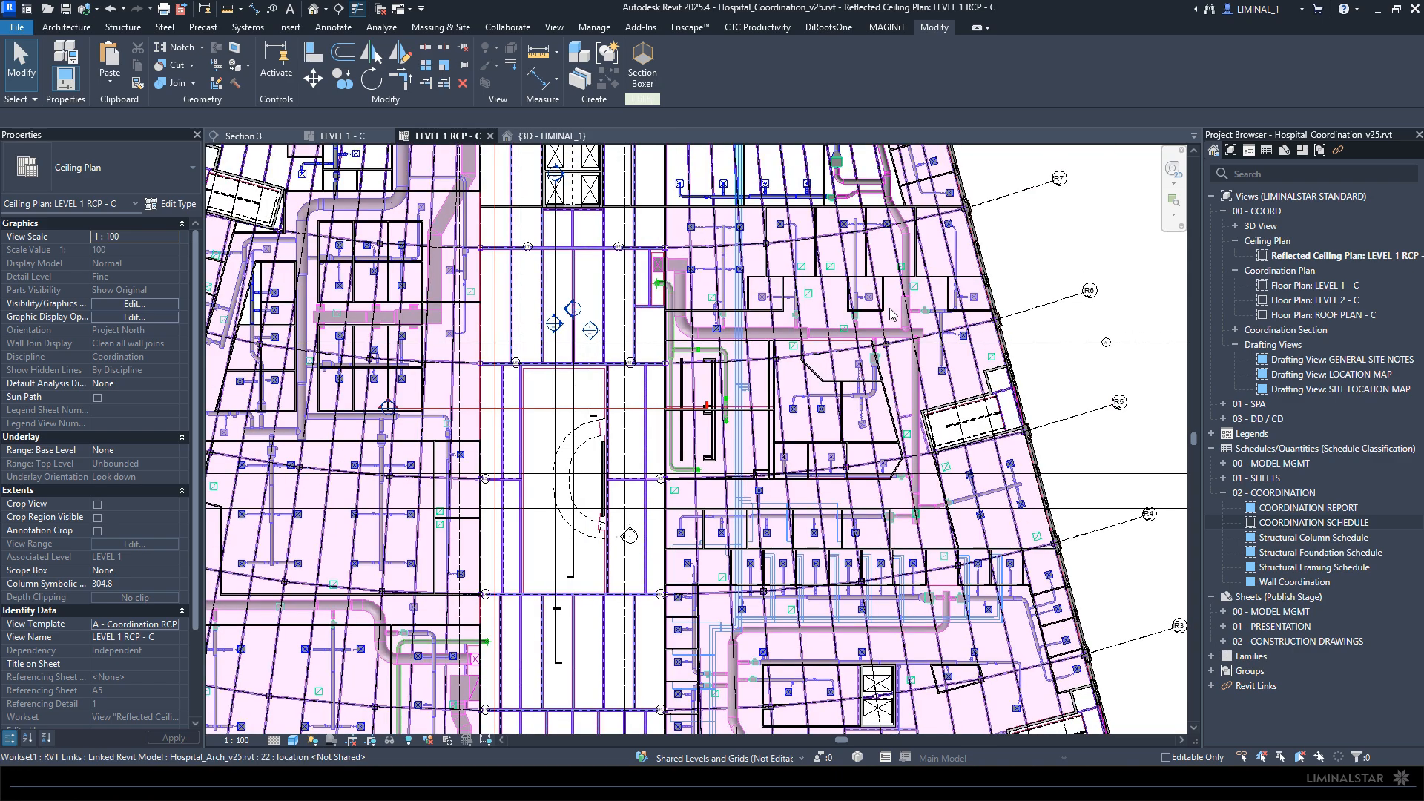
- Examine the duct risers and branch runs beside the central corridor near grid R7, and the overall ceiling plan layout
scroll(890, 313, "up", 4)
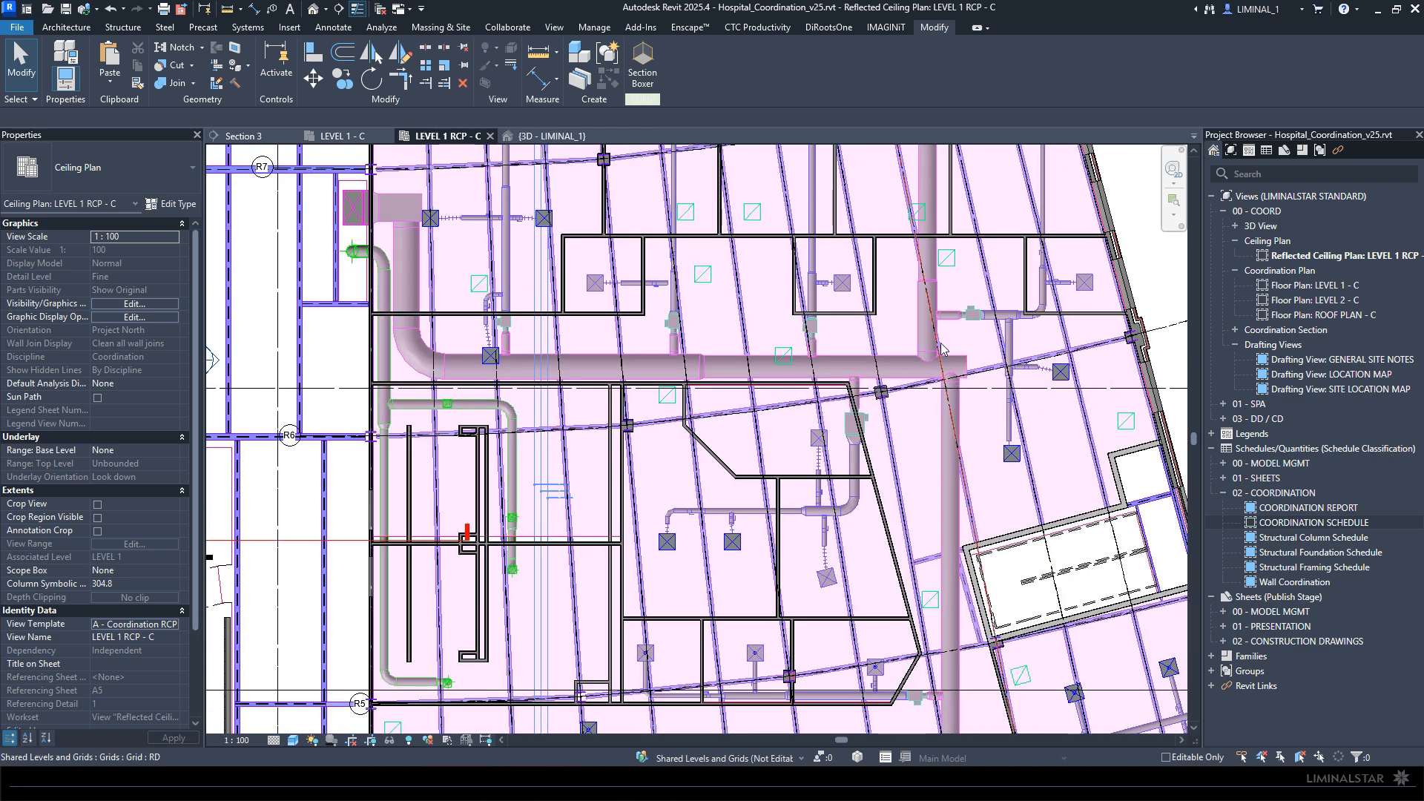
middle_click_drag(578, 348, 650, 385)
scroll(559, 323, "up", 3)
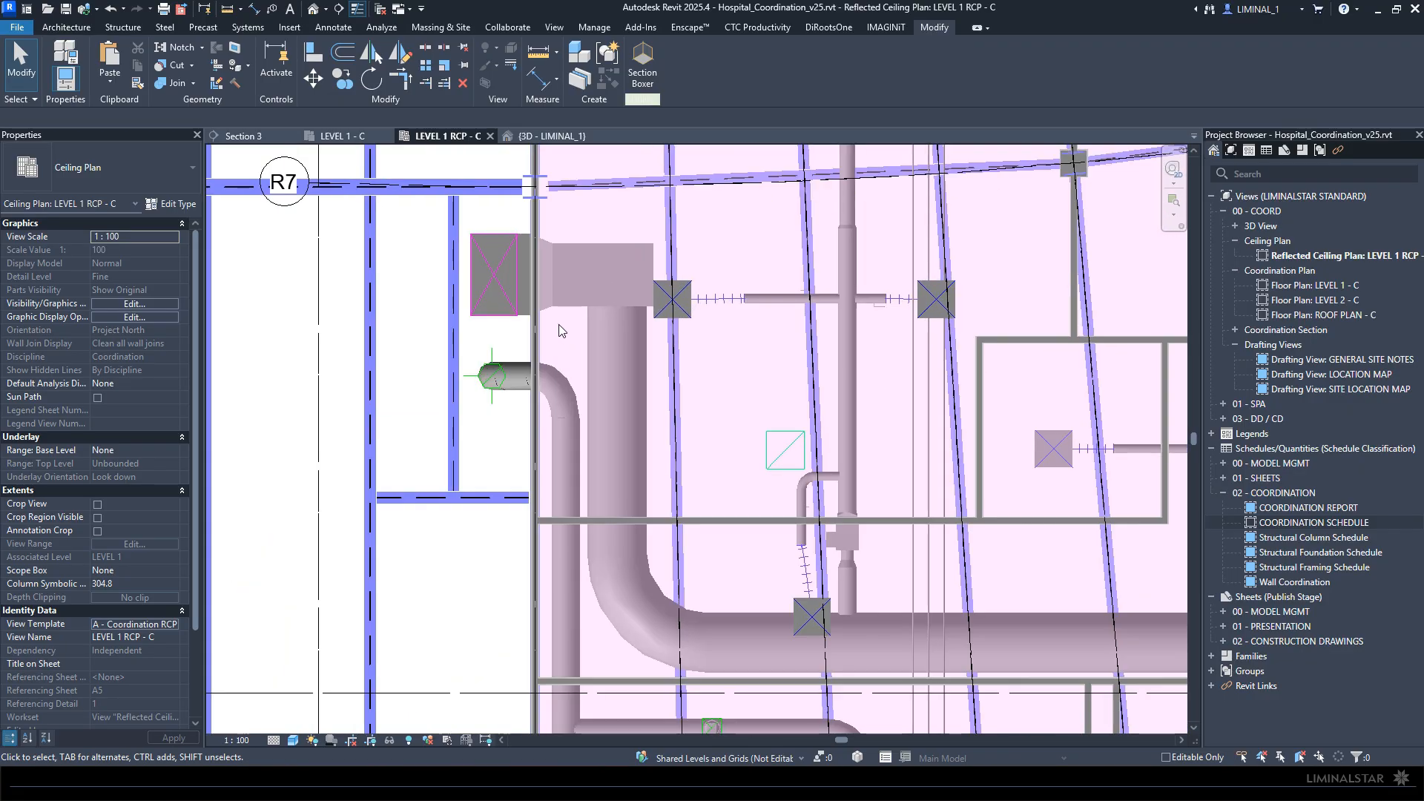
scroll(519, 363, "up", 3)
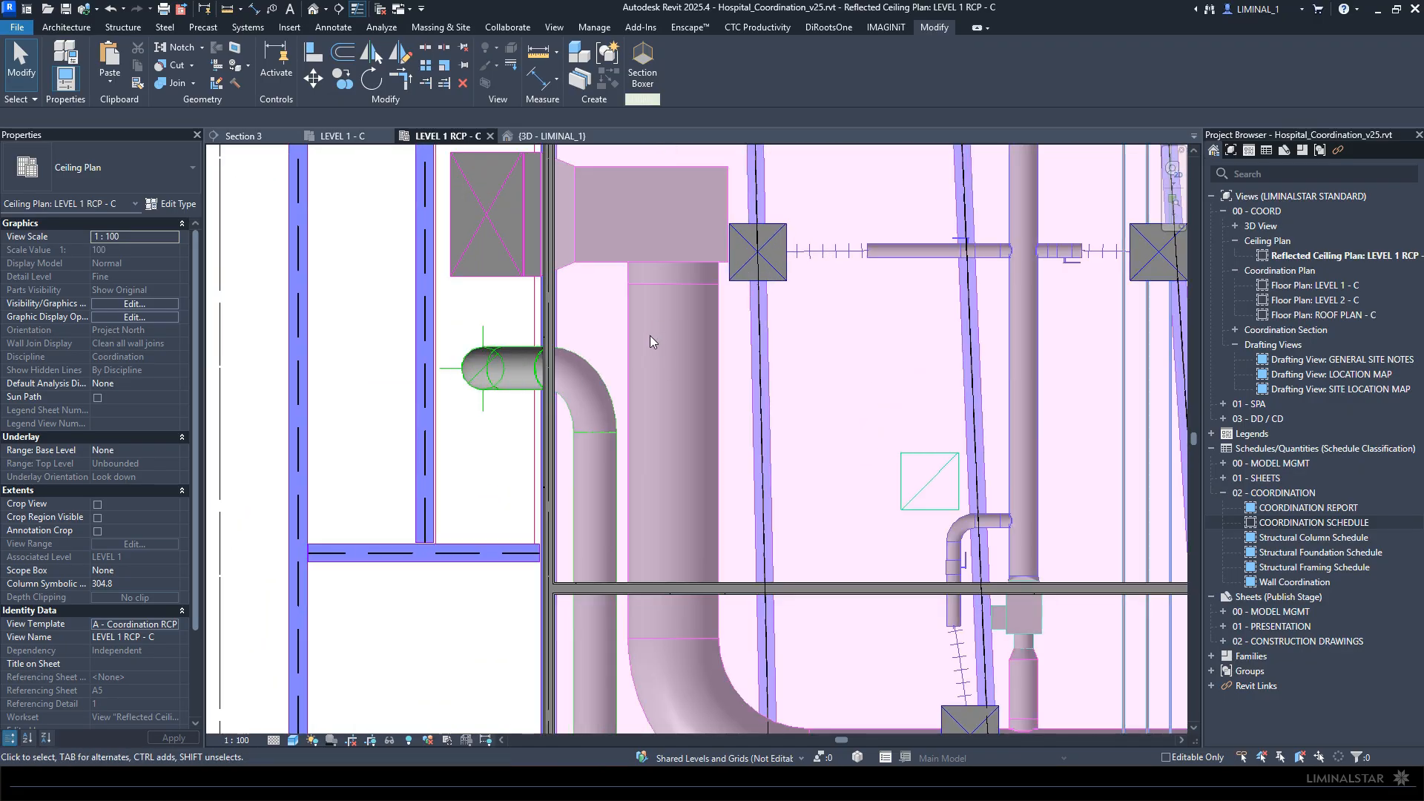
scroll(652, 340, "down", 4)
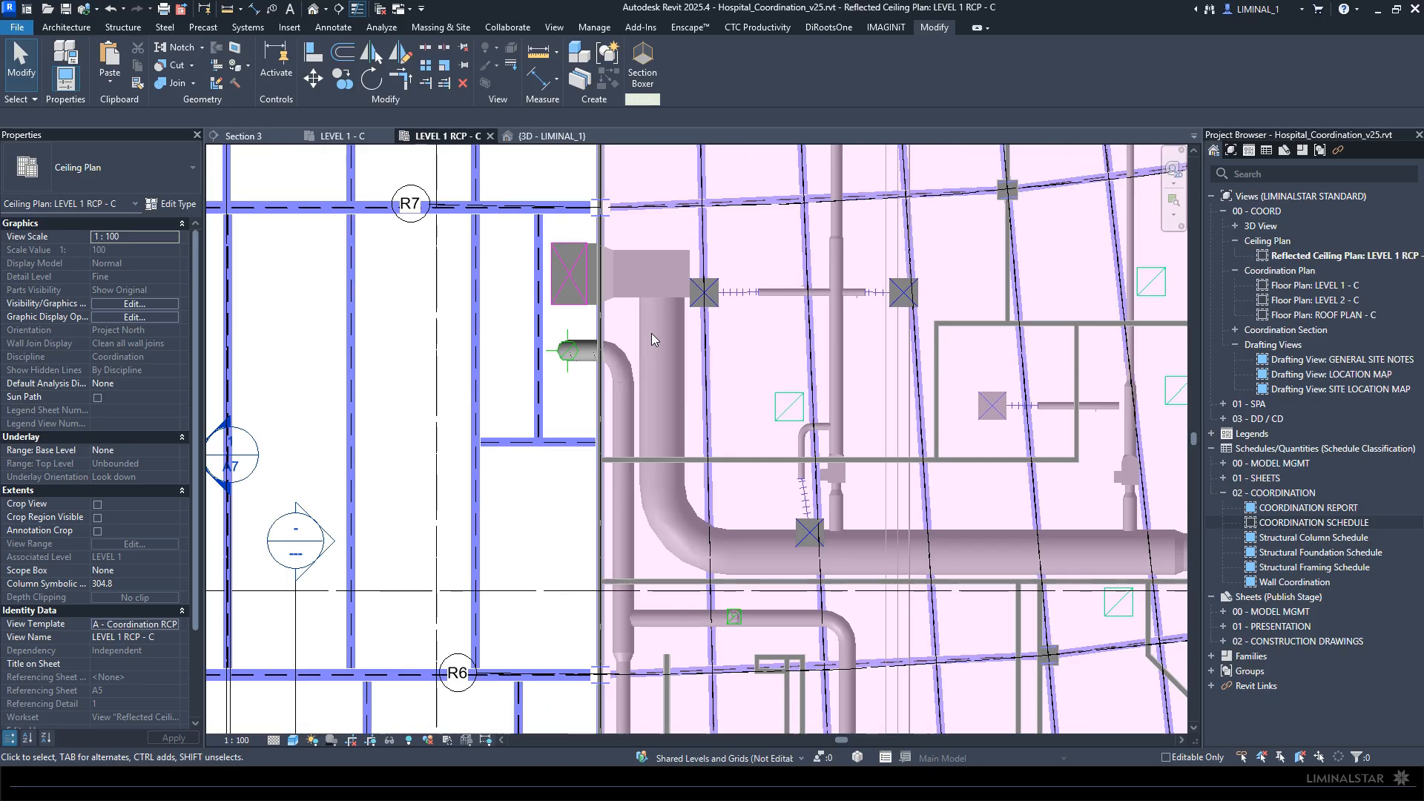
scroll(651, 340, "down", 5)
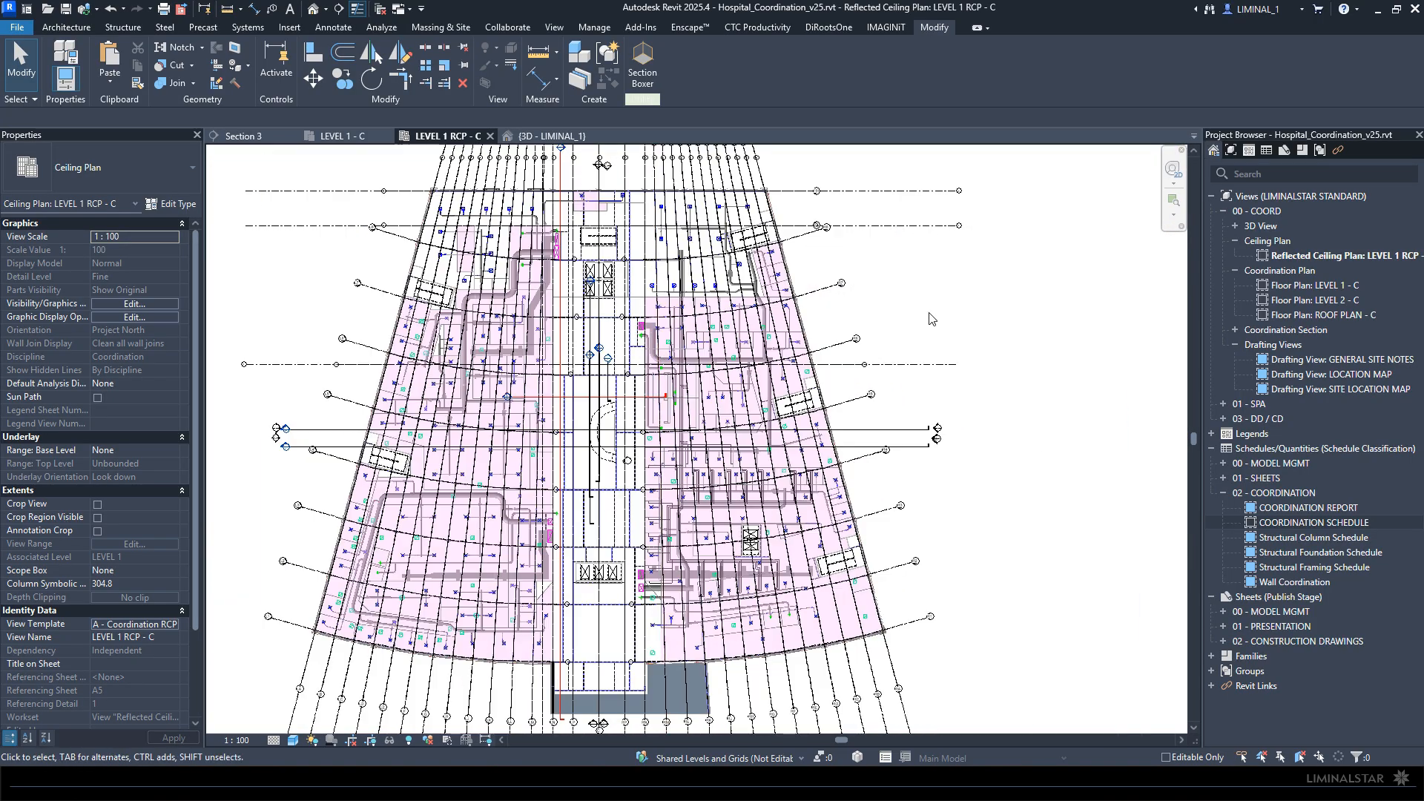
middle_click(932, 319)
middle_click(932, 319)
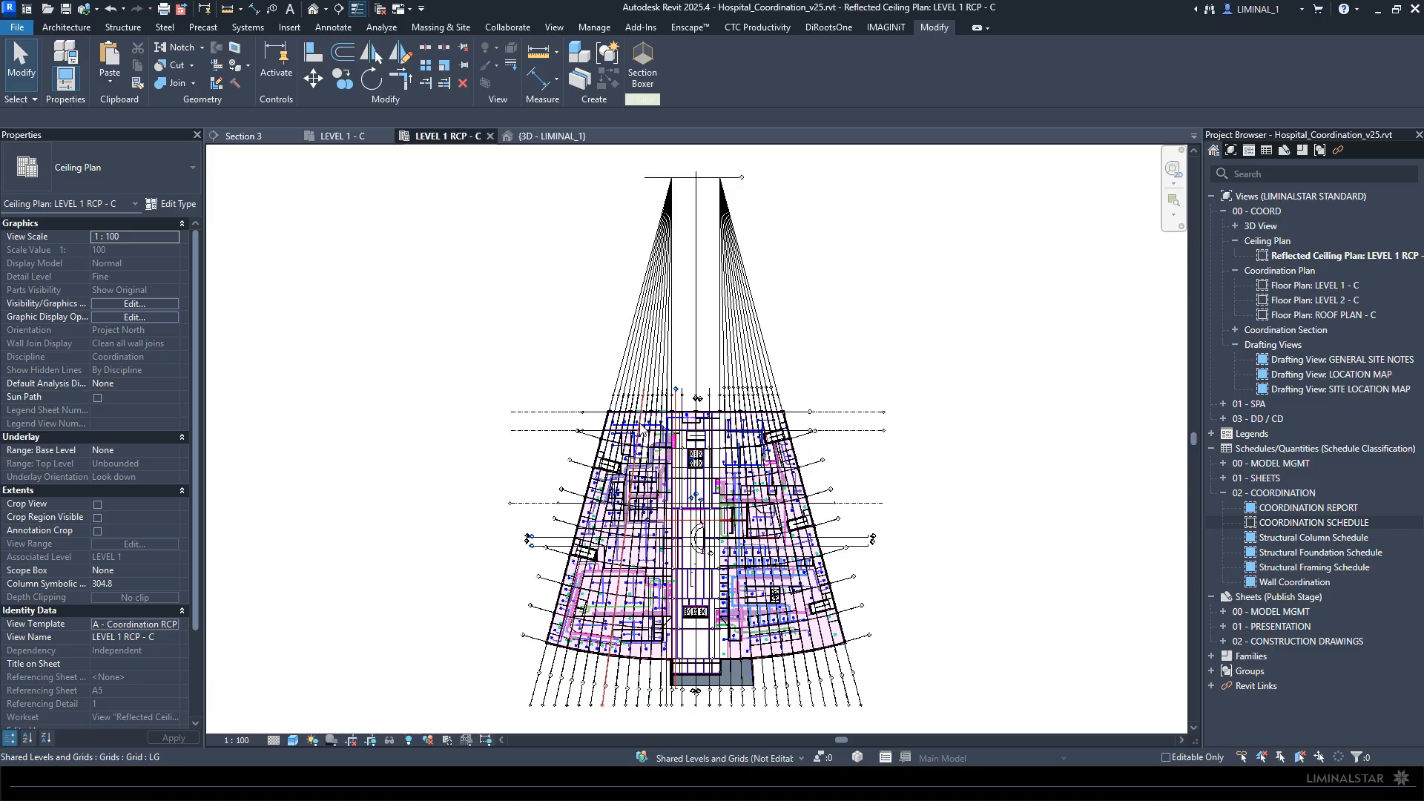
scroll(695, 571, "up", 4)
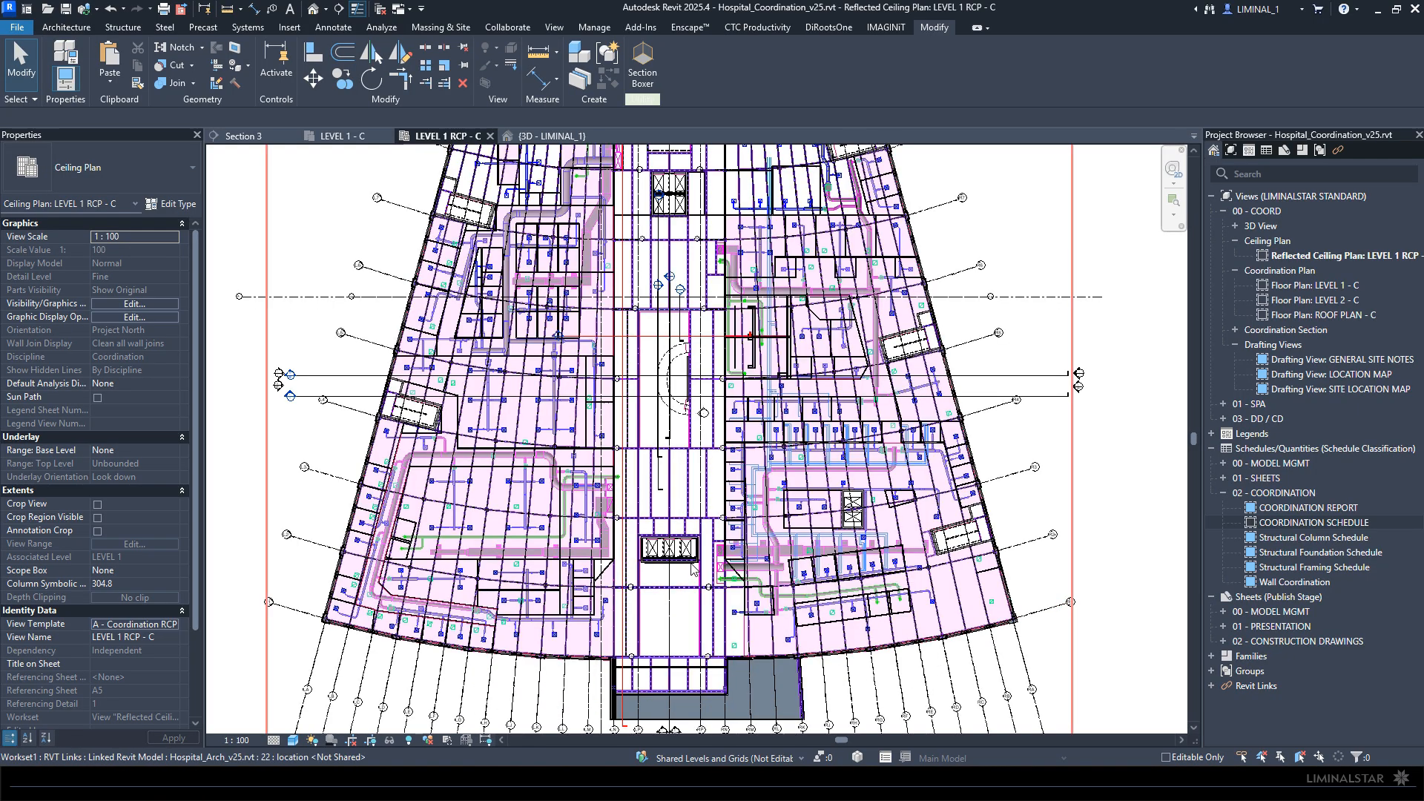
scroll(670, 522, "down", 2)
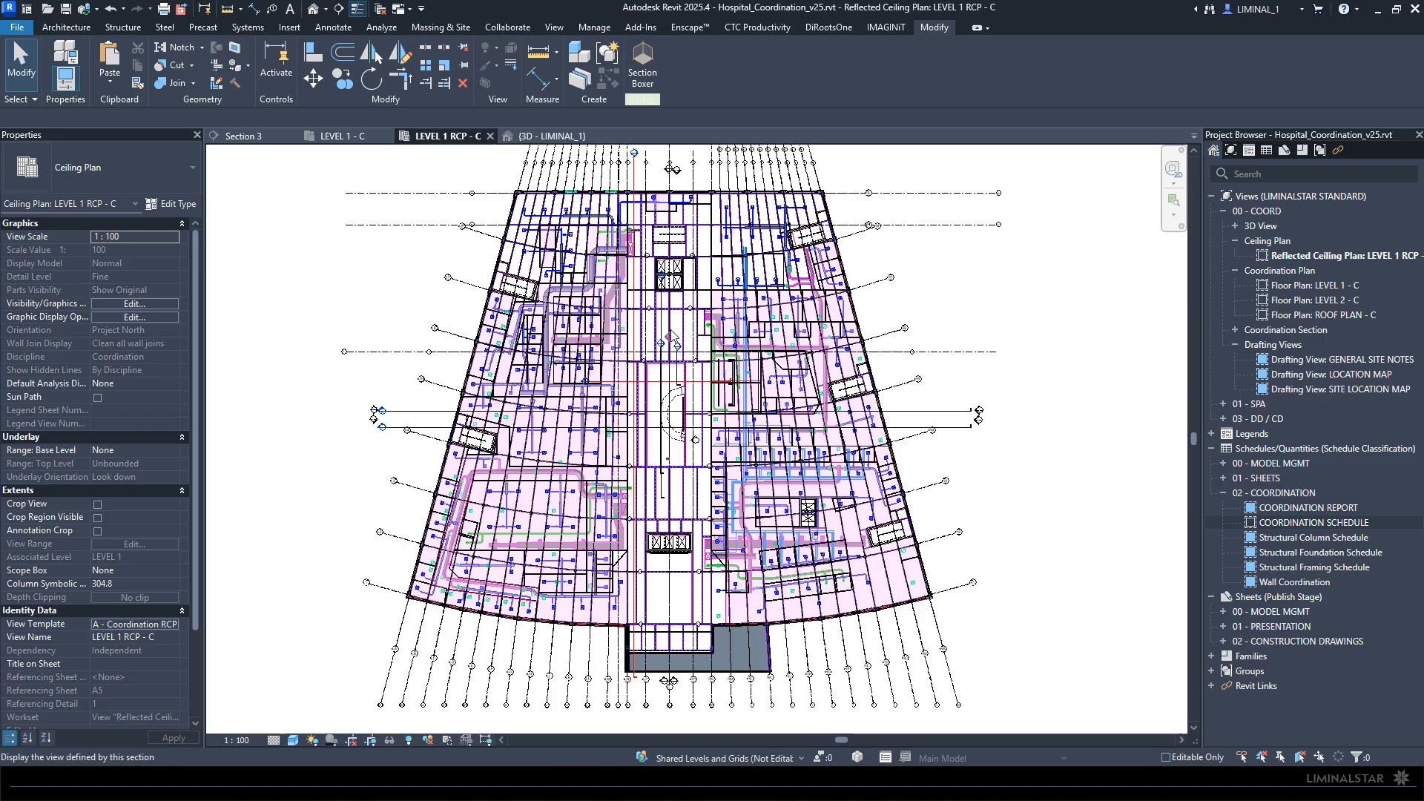
- Show the LEVEL 1 - C floor plan as the only open view and locate the project base point
left_click(341, 136)
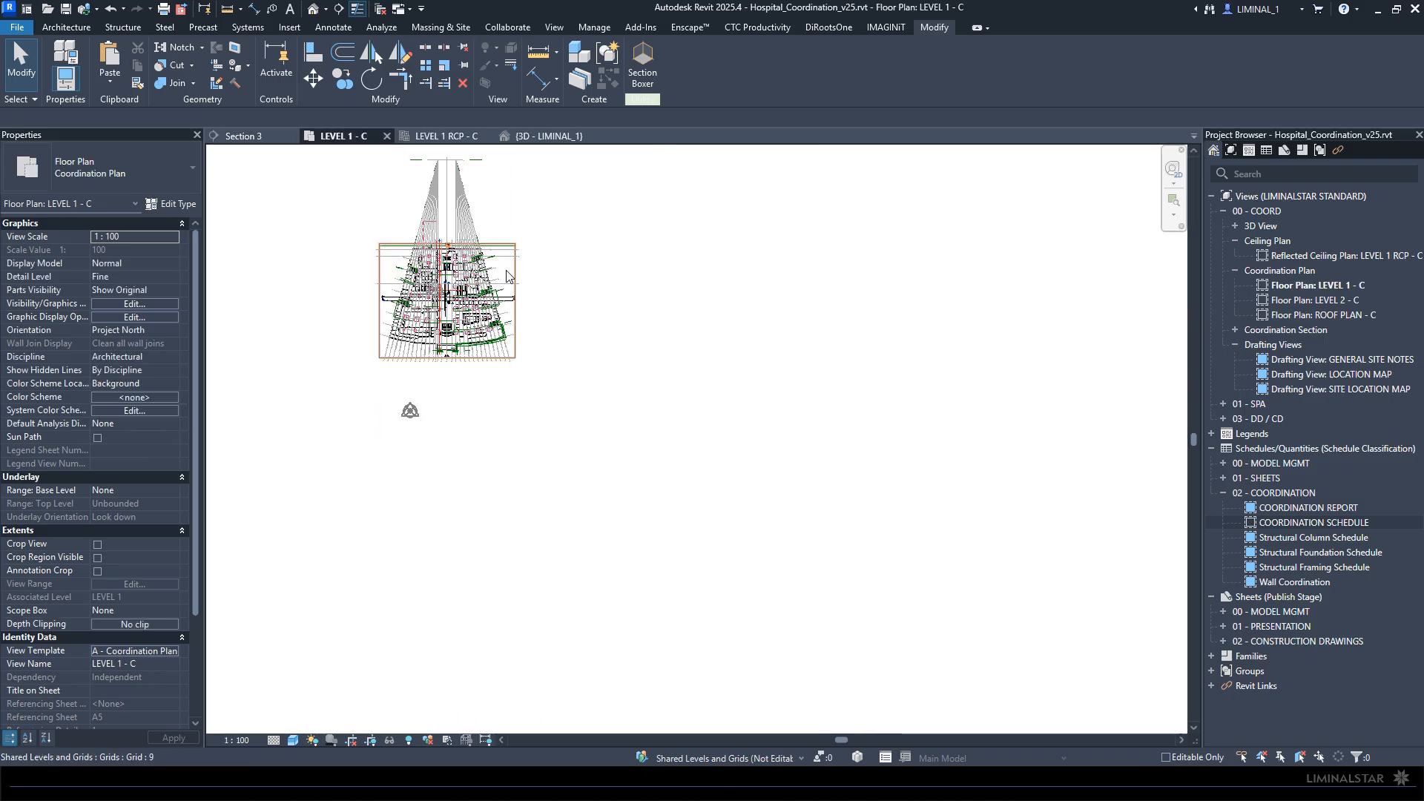
key("z")
key("f")
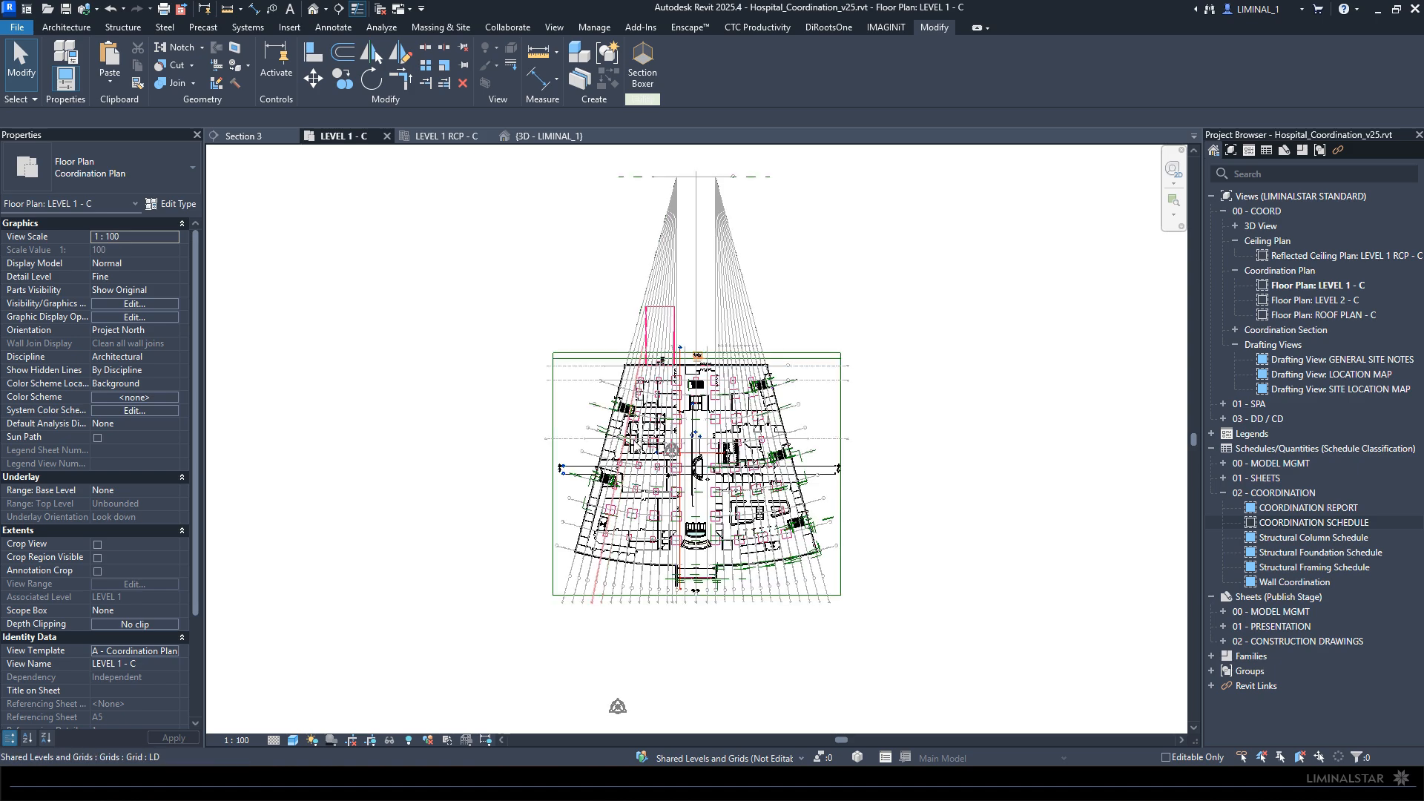
left_click(382, 9)
scroll(670, 453, "up", 8)
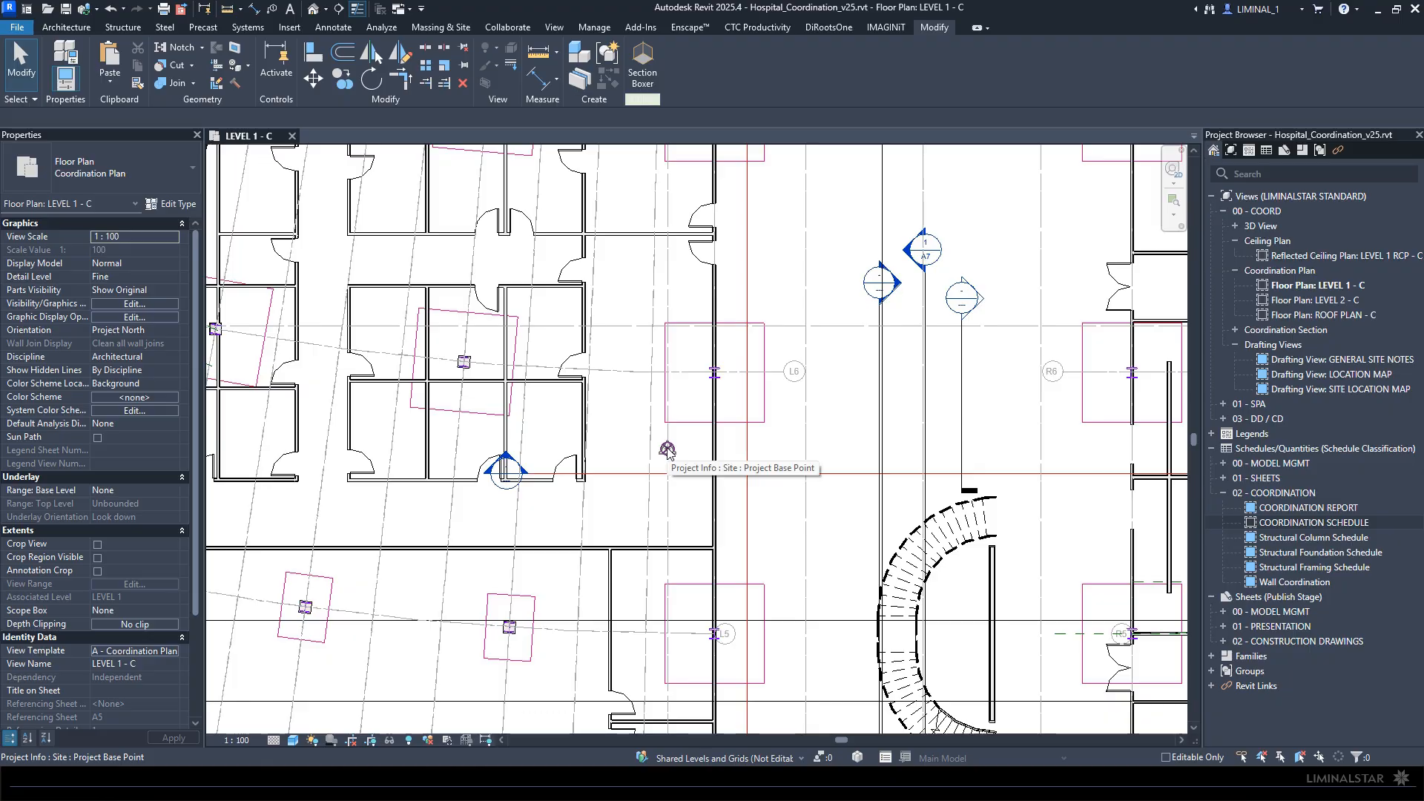
scroll(668, 450, "down", 6)
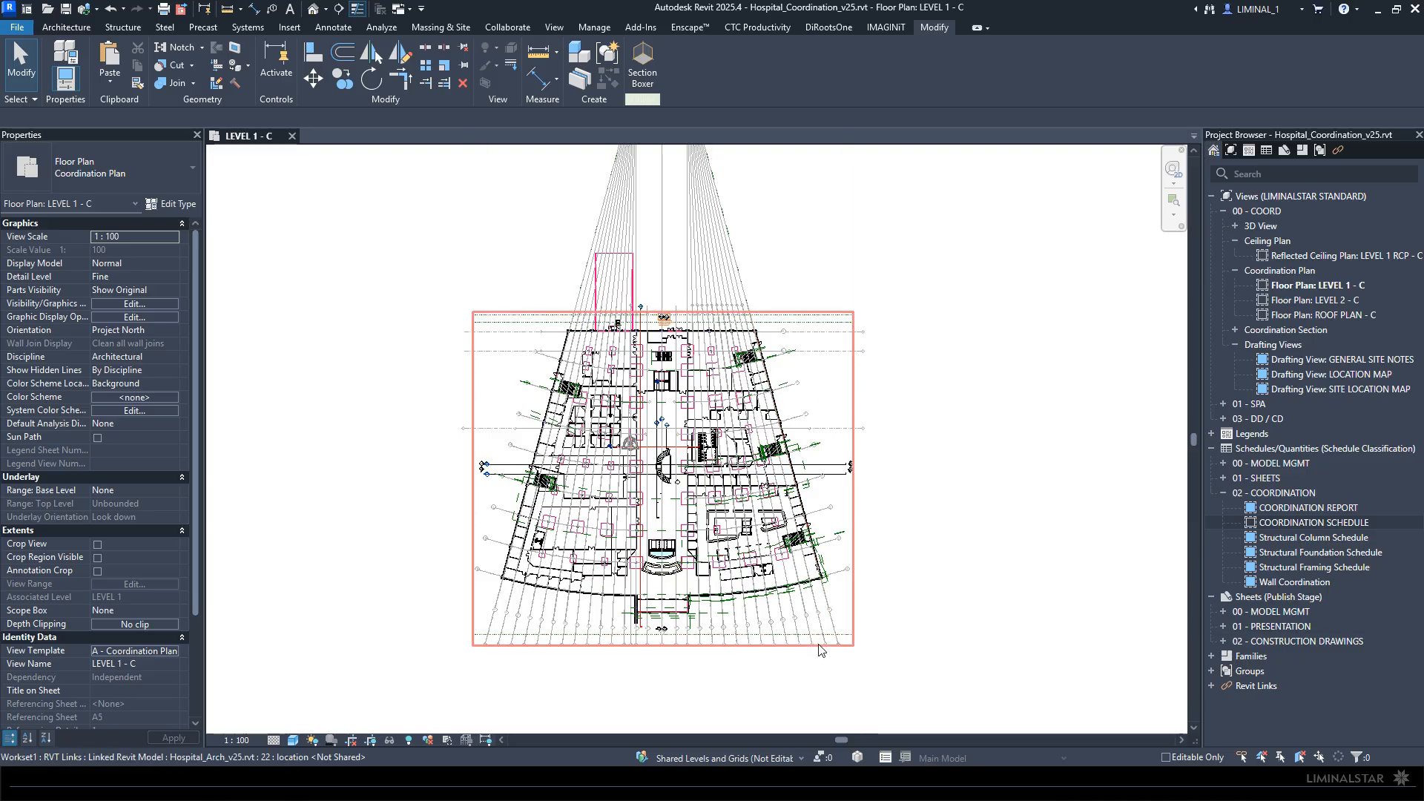
- Enable temporary view properties for LEVEL 1 - C and hide the Autodesk_Hospital_Structural_v25.rvt and Hospital_Arch_v25.rvt links
key("v")
key("v")
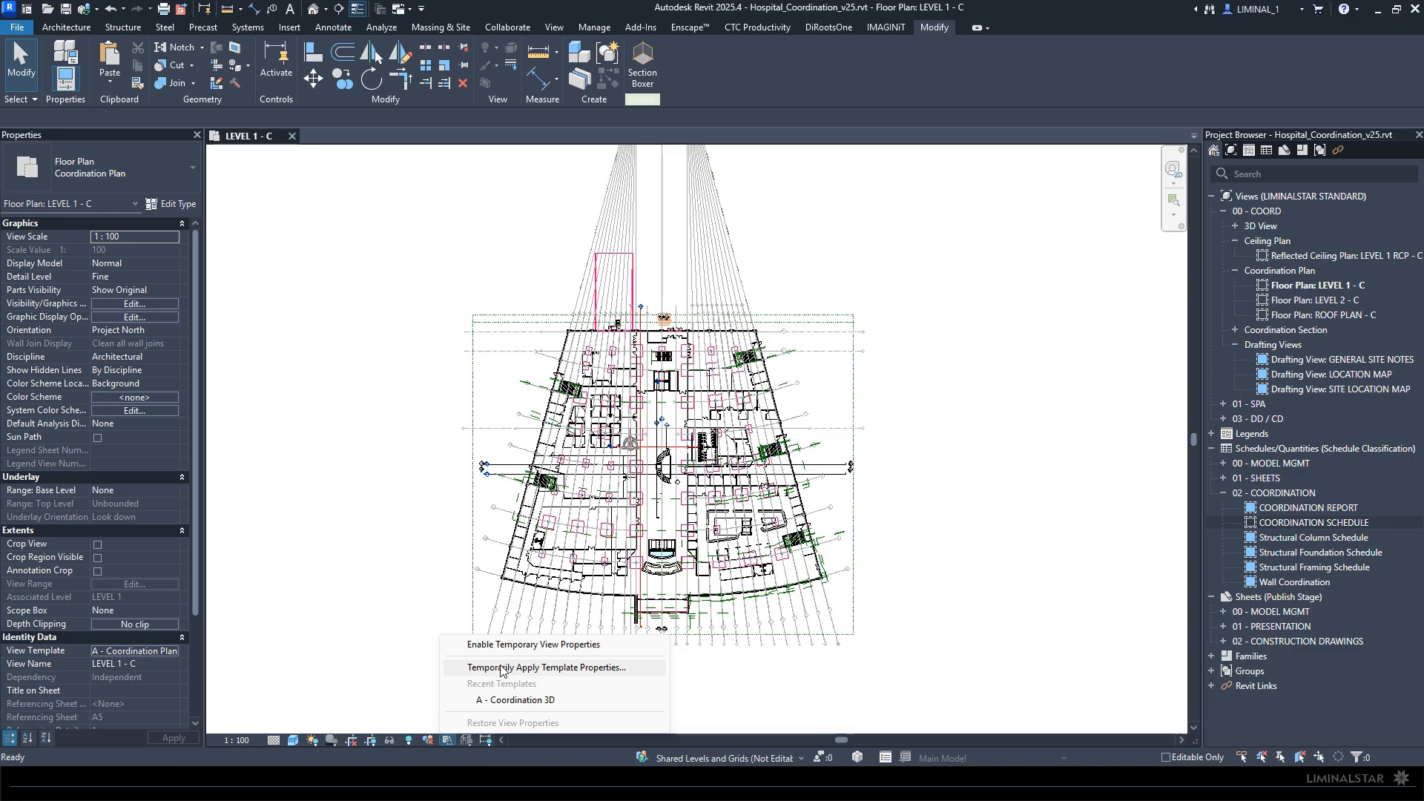
left_click(490, 646)
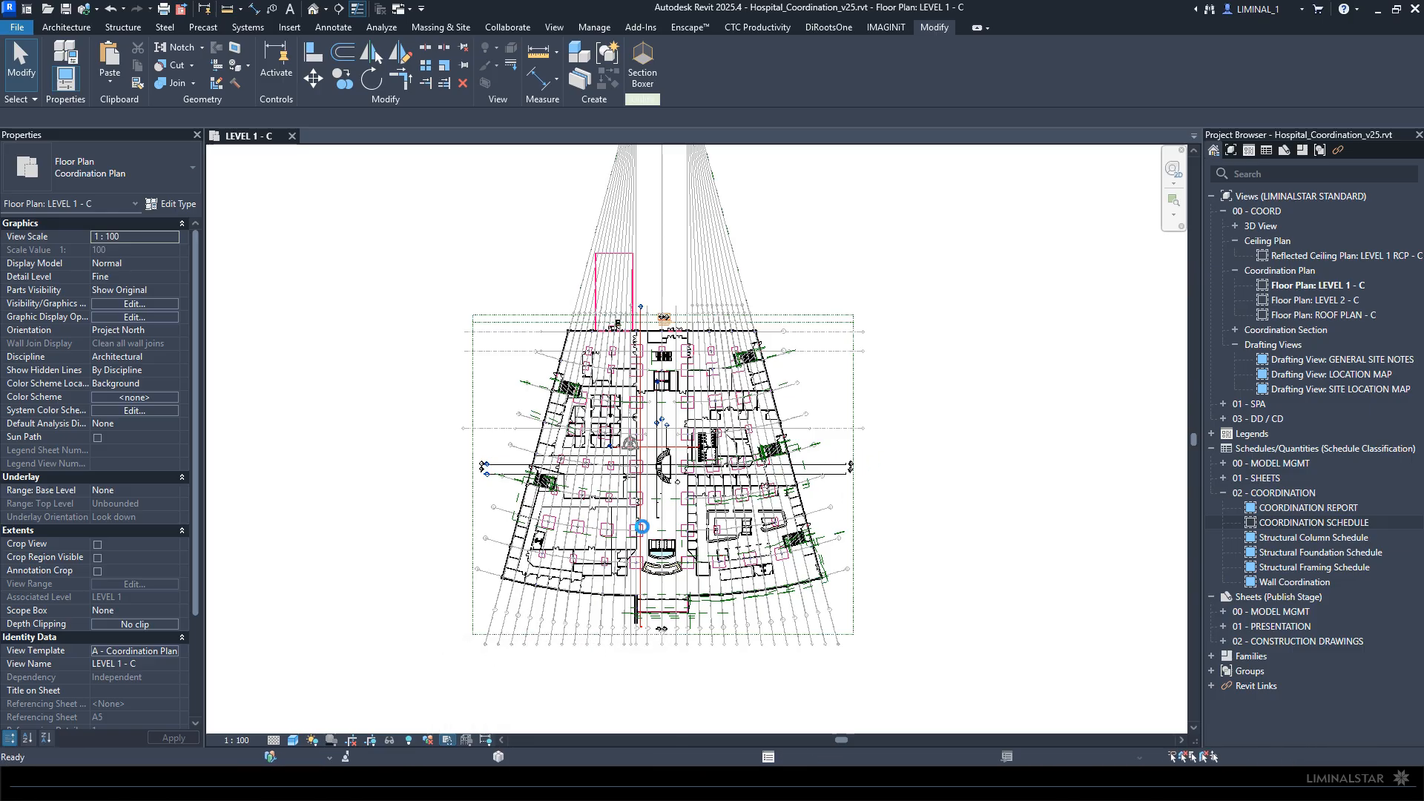
key("v")
key("g")
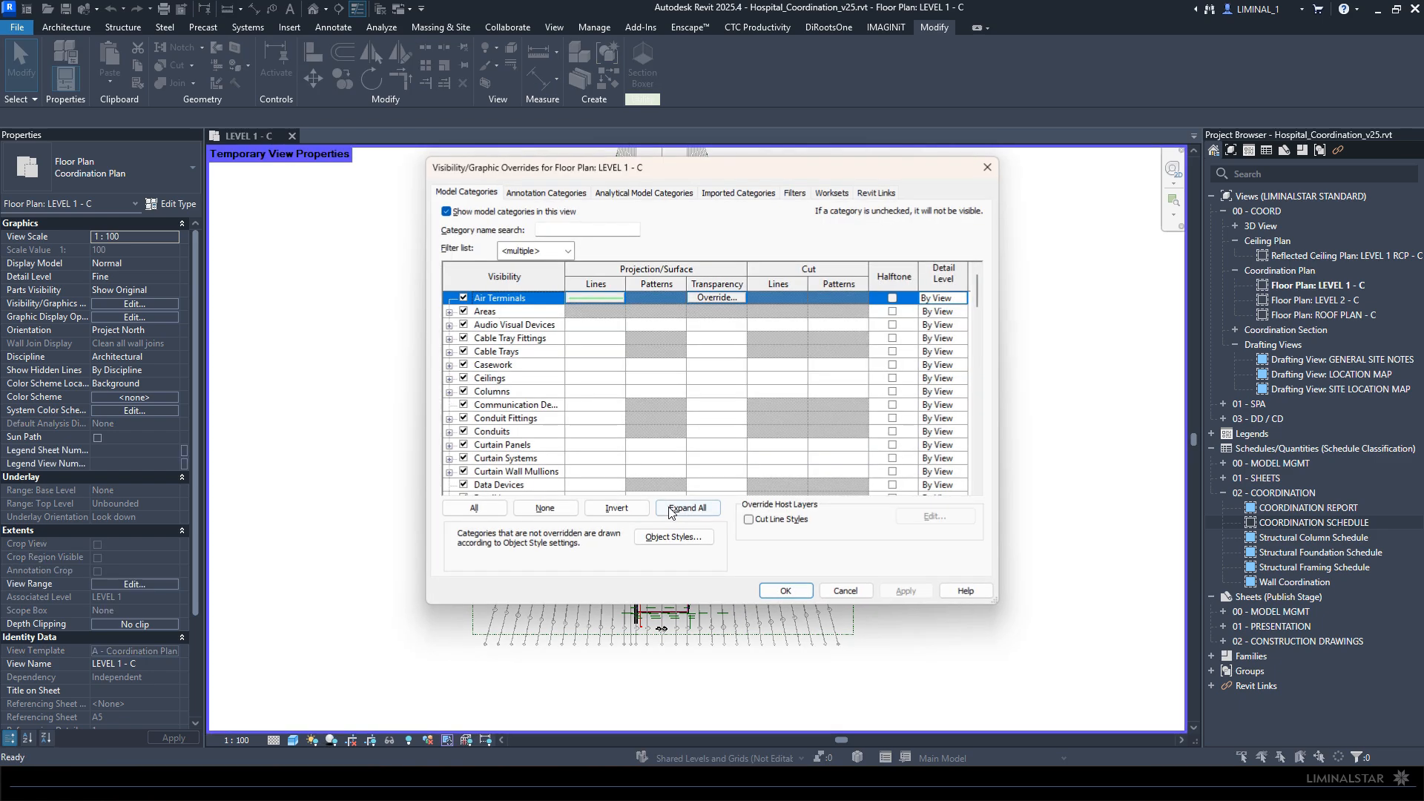
left_click(861, 195)
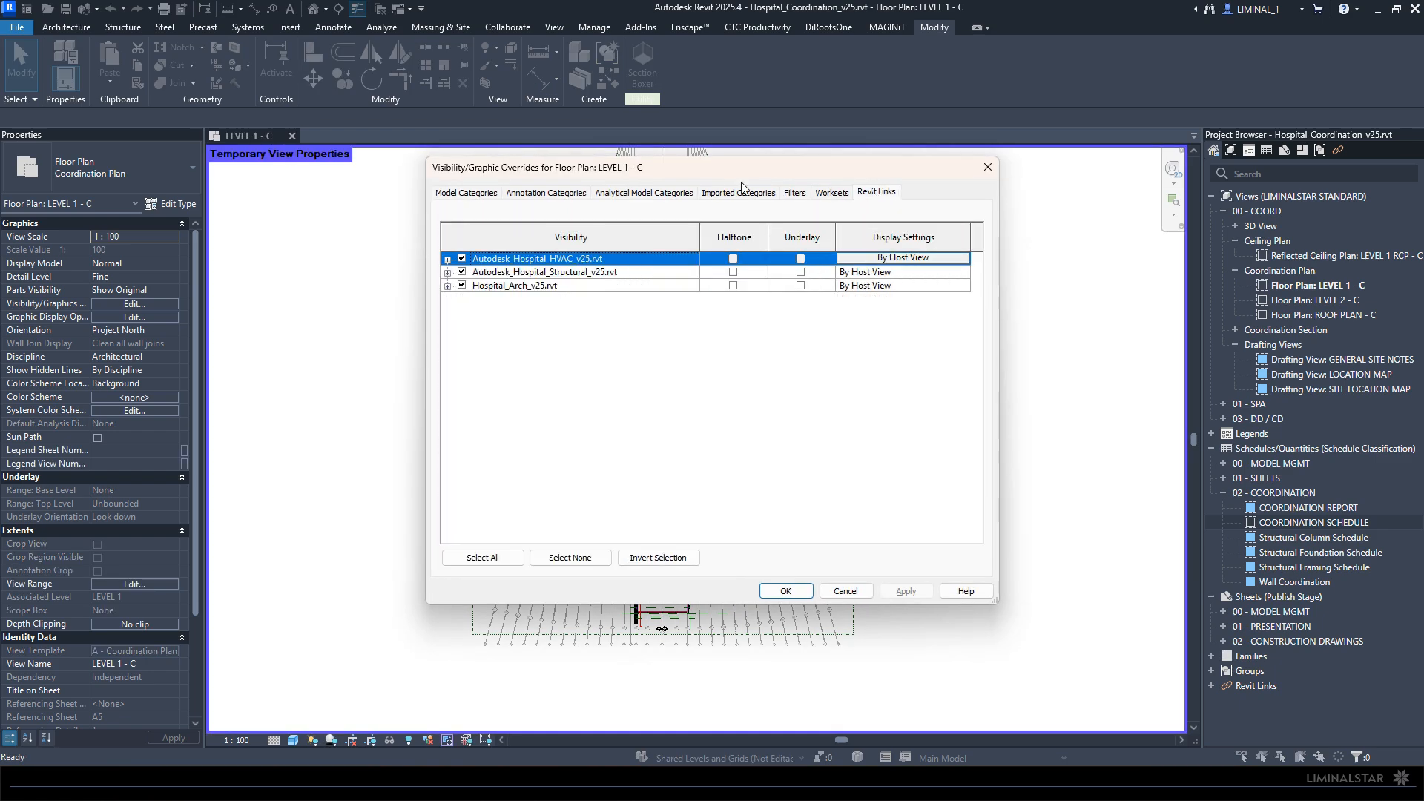
left_click(463, 272)
left_click(462, 285)
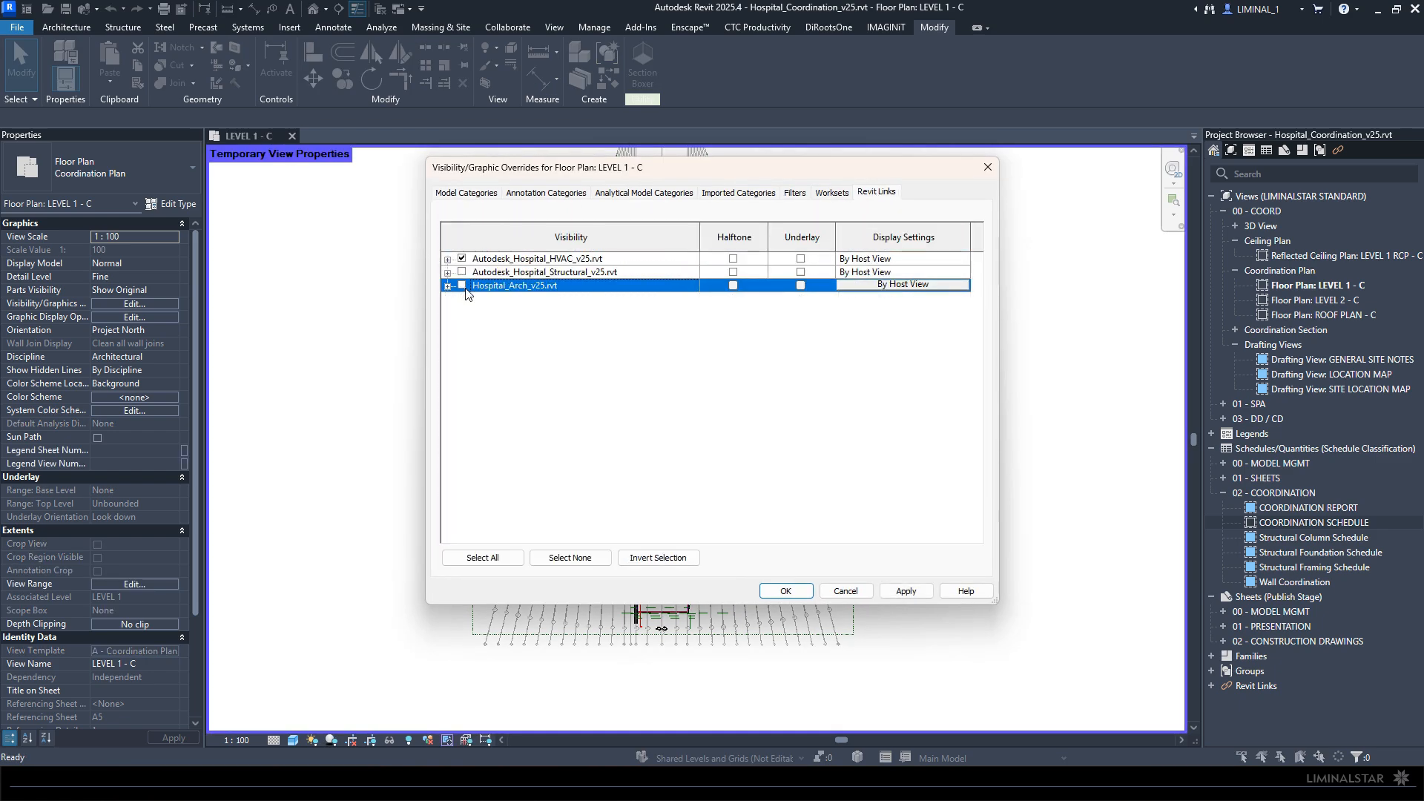
left_click(787, 591)
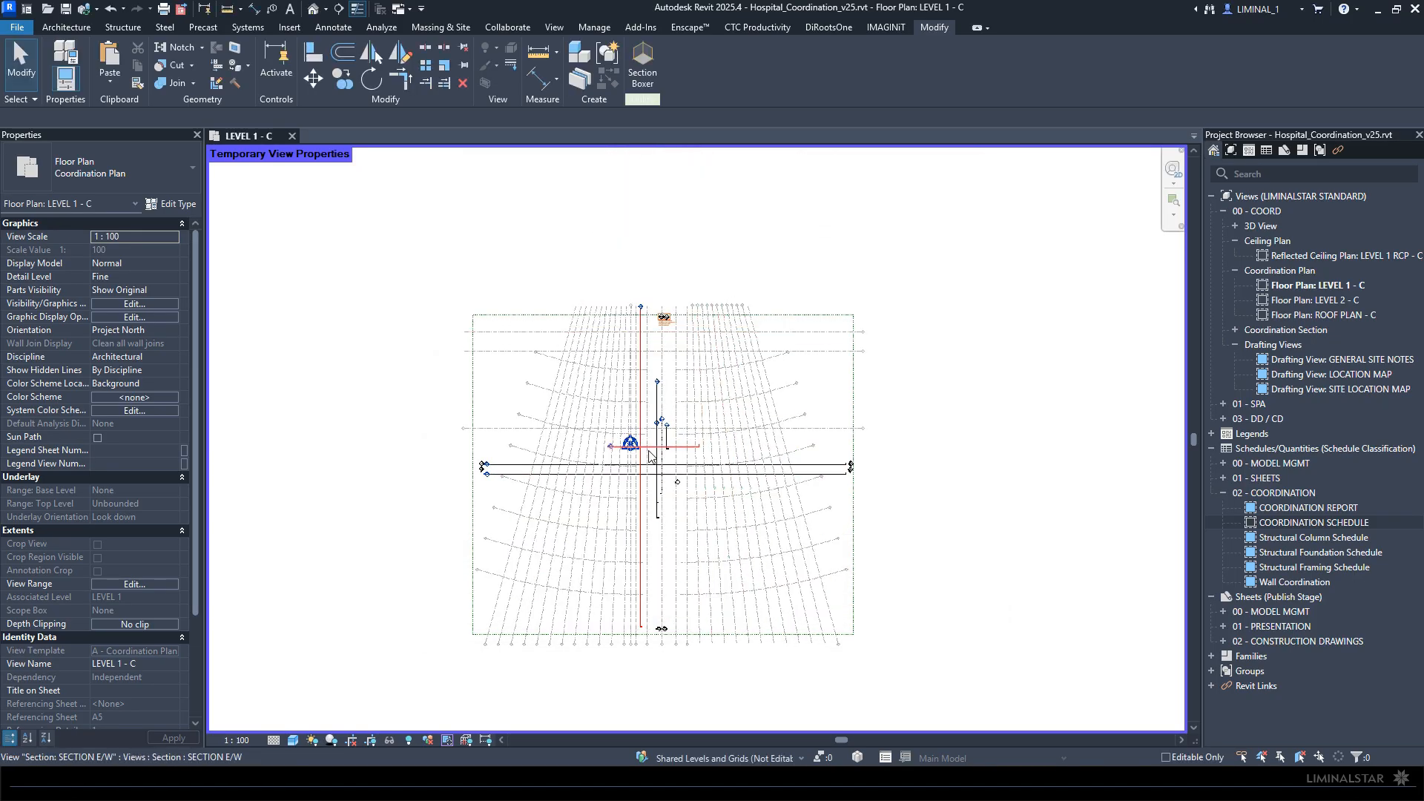
- Inspect the coordinates of the host model's project base point in the Level 1 plan
scroll(635, 448, "up", 6)
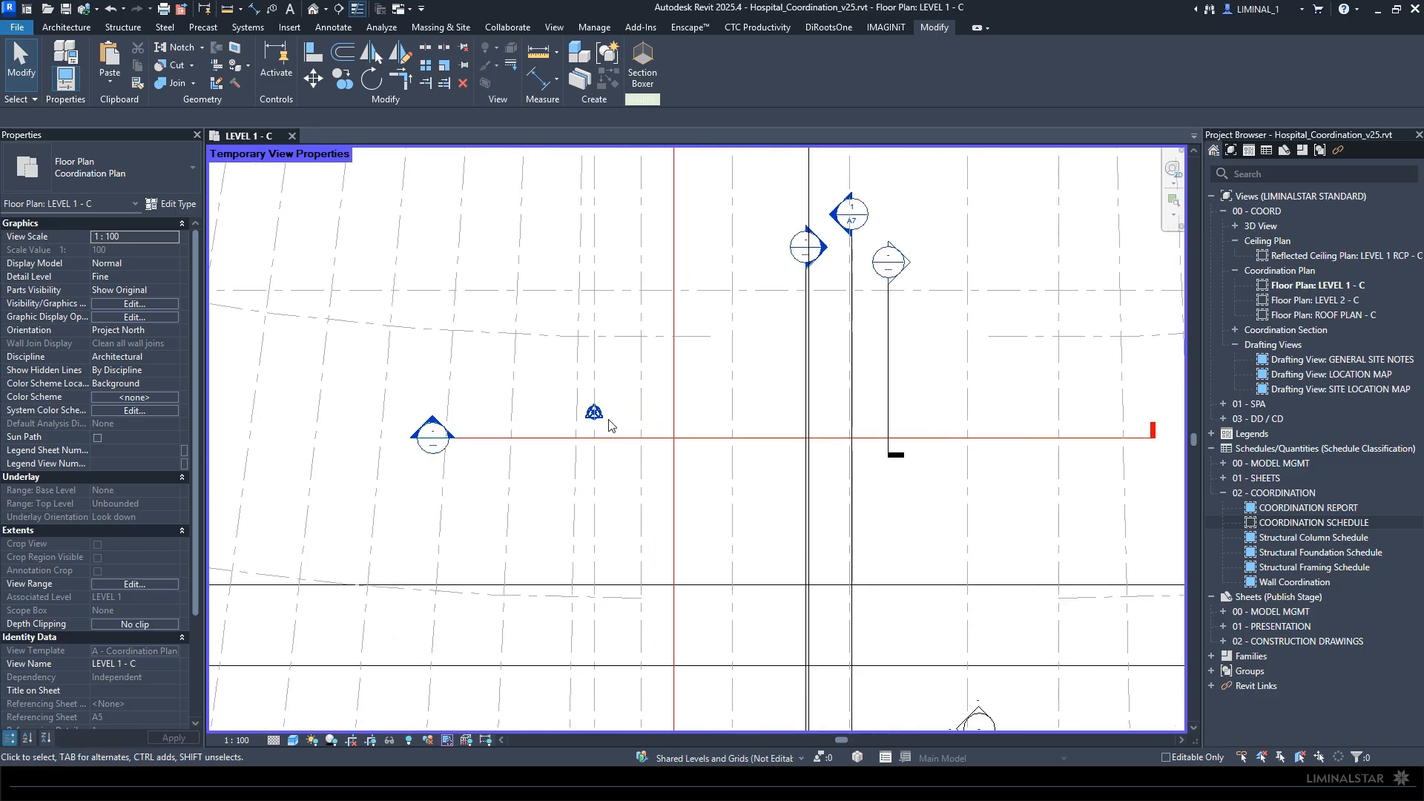
left_click(593, 412)
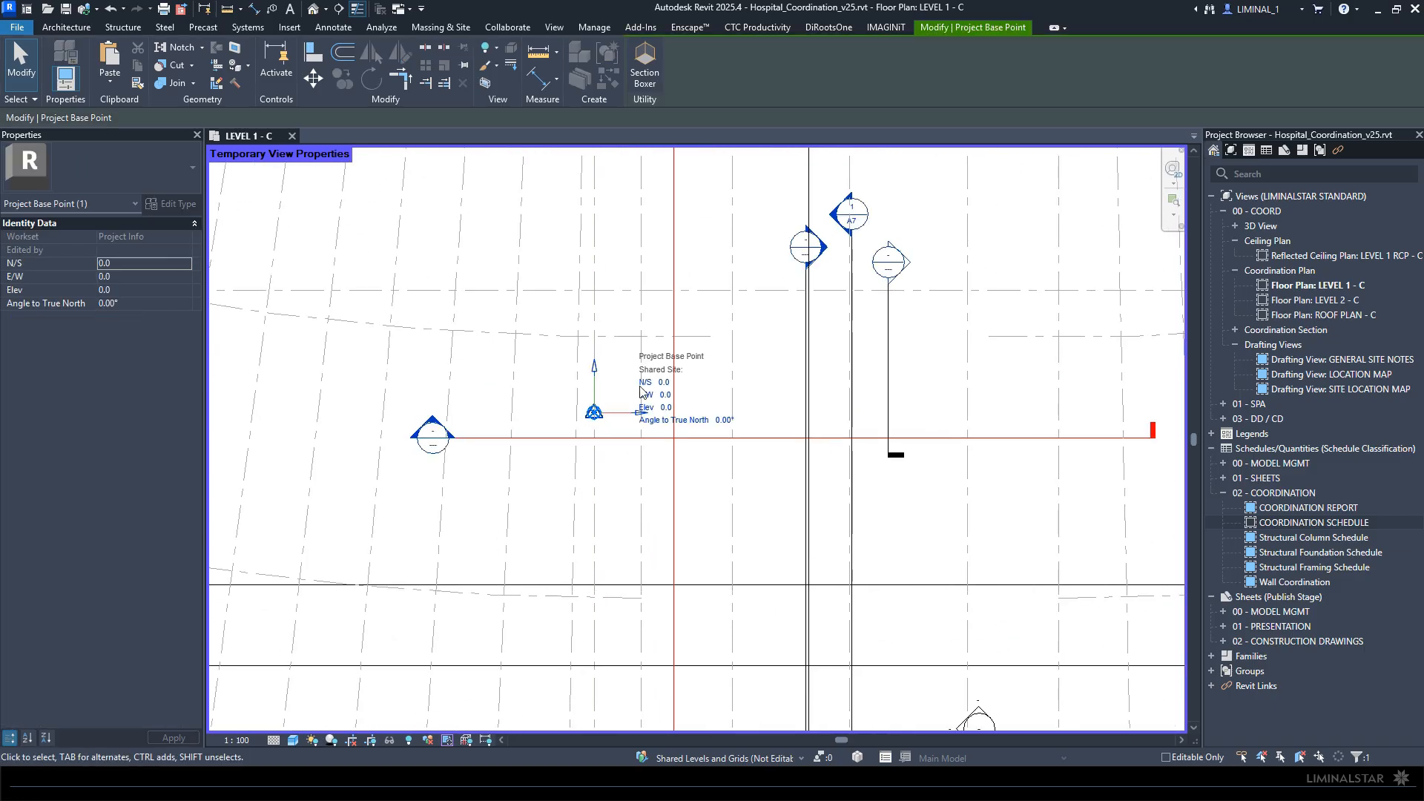
left_click(572, 410)
scroll(599, 352, "down", 3)
scroll(597, 384, "down", 2)
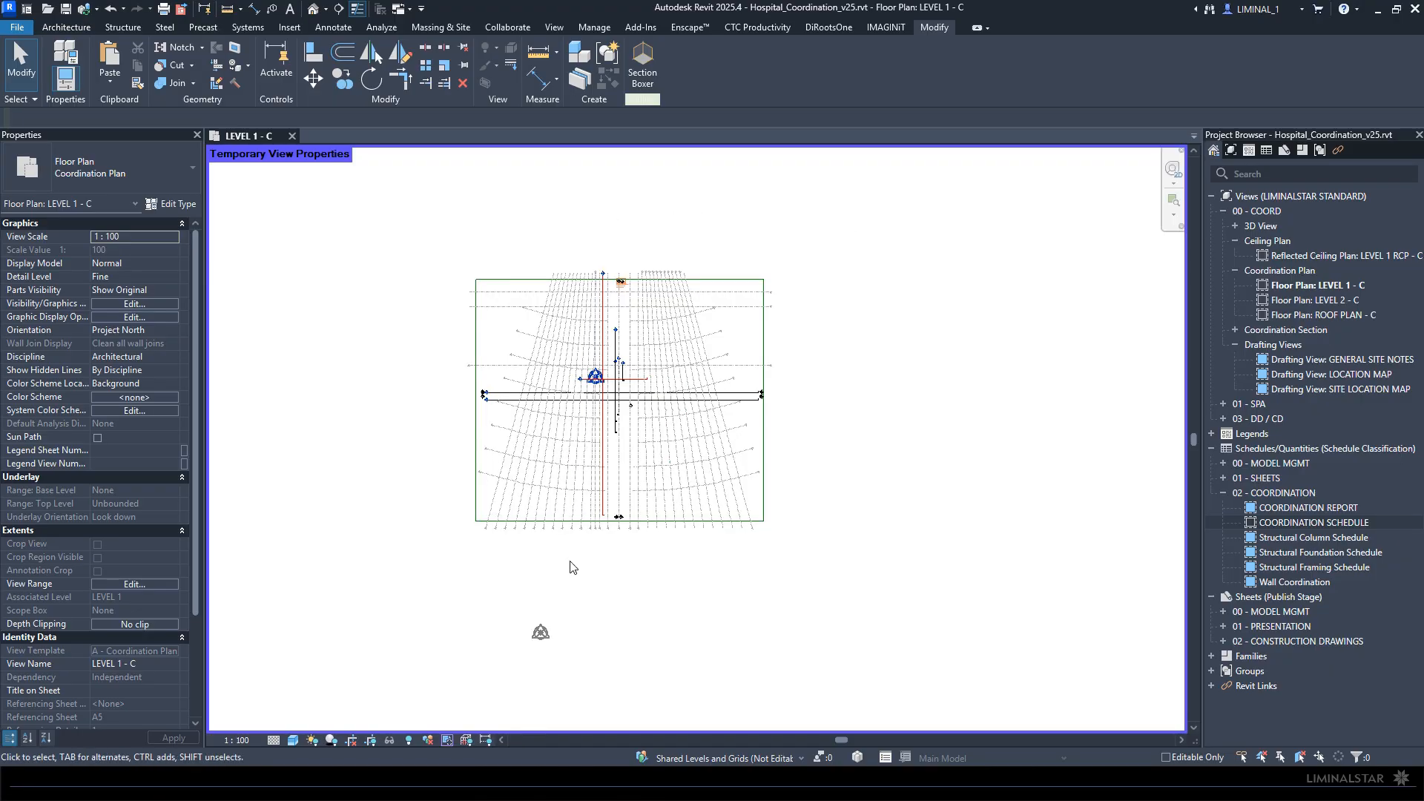
- Inspect the base point and survey point of the linked HVAC model below the building grids
left_click(548, 632)
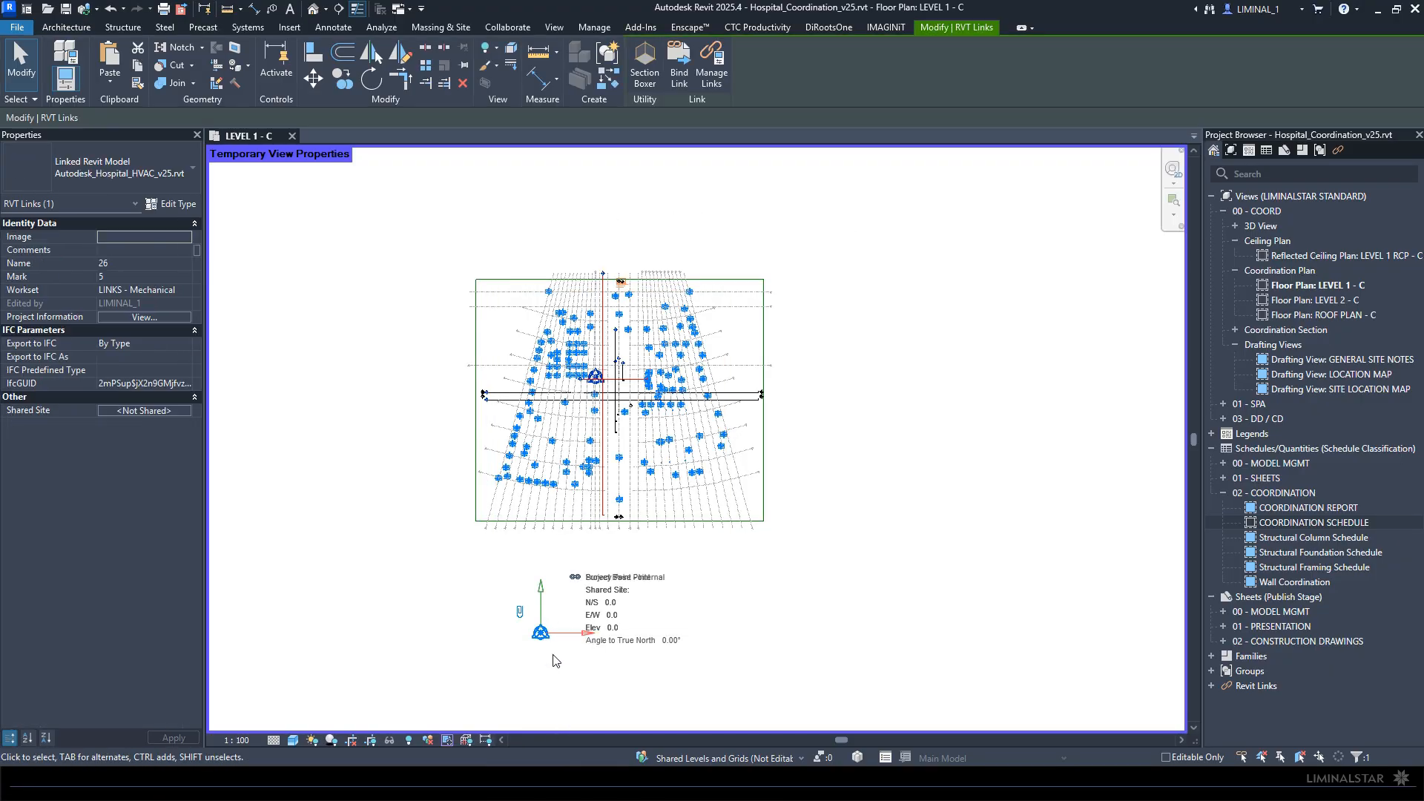
scroll(553, 661, "up", 4)
key("Escape")
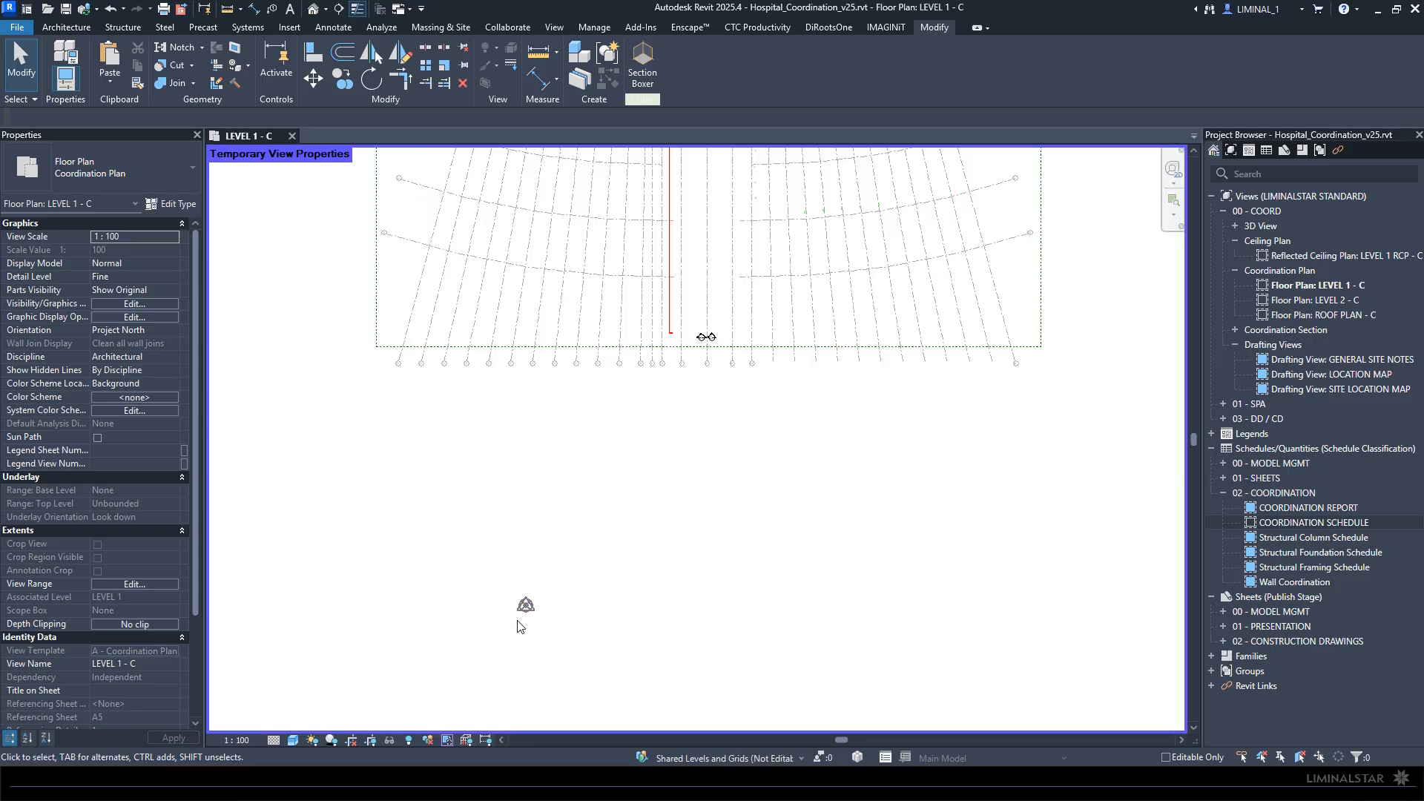
left_click(525, 607)
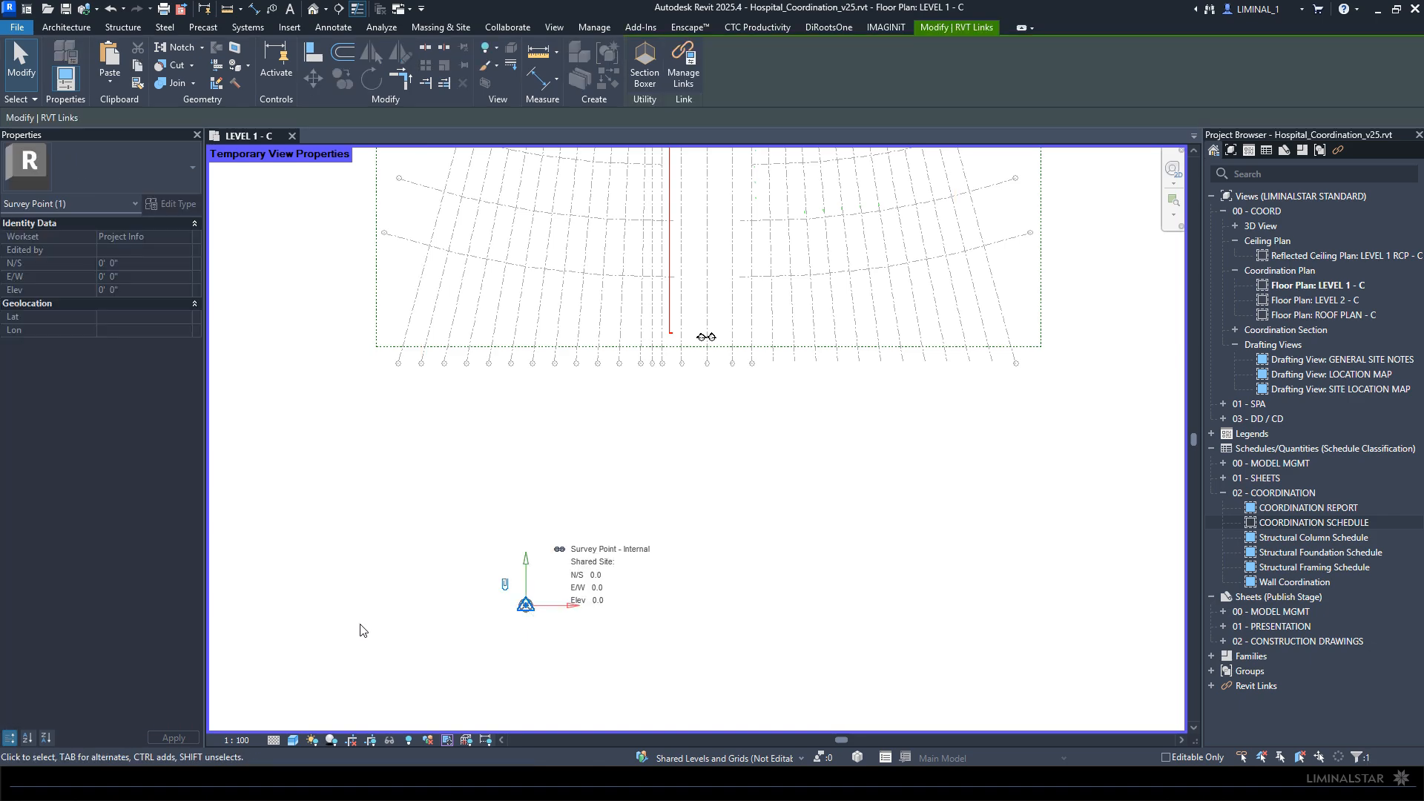
scroll(512, 518, "down", 2)
middle_click_drag(643, 497, 617, 609)
key("Escape")
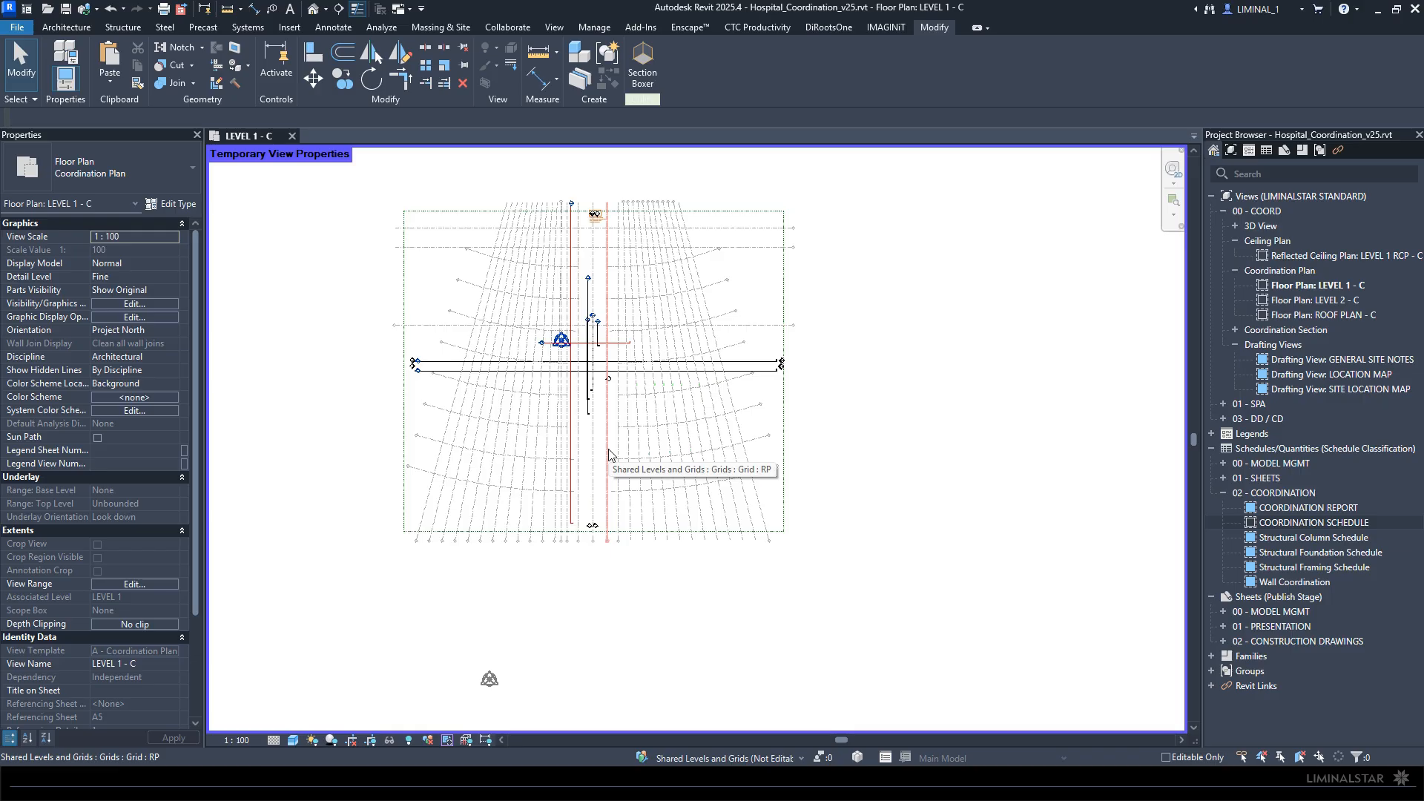
- Examine the existing LS - Mark Up note and its properties around the north elevation markers
scroll(582, 198, "up", 8)
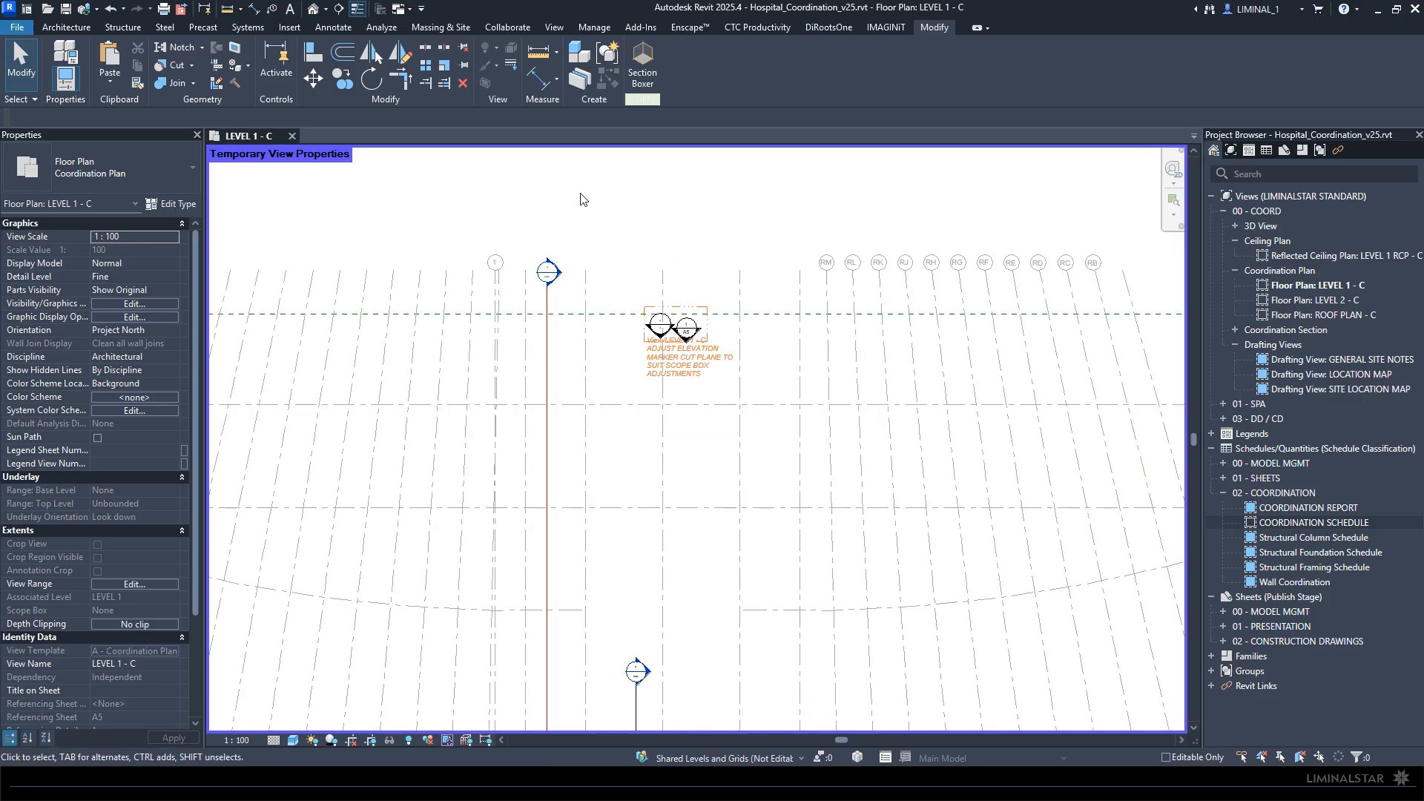
scroll(697, 356, "up", 3)
left_click(661, 370)
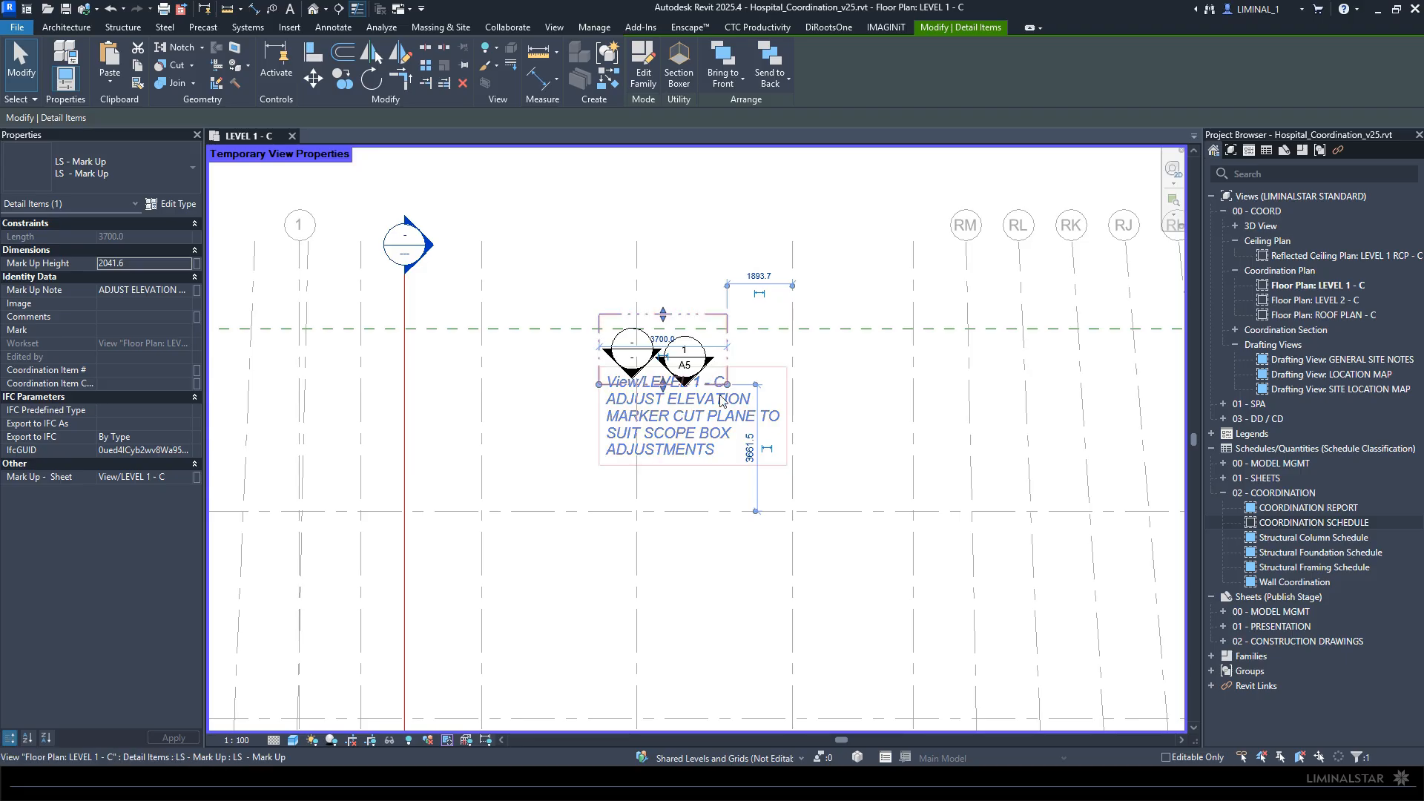
scroll(723, 400, "up", 3)
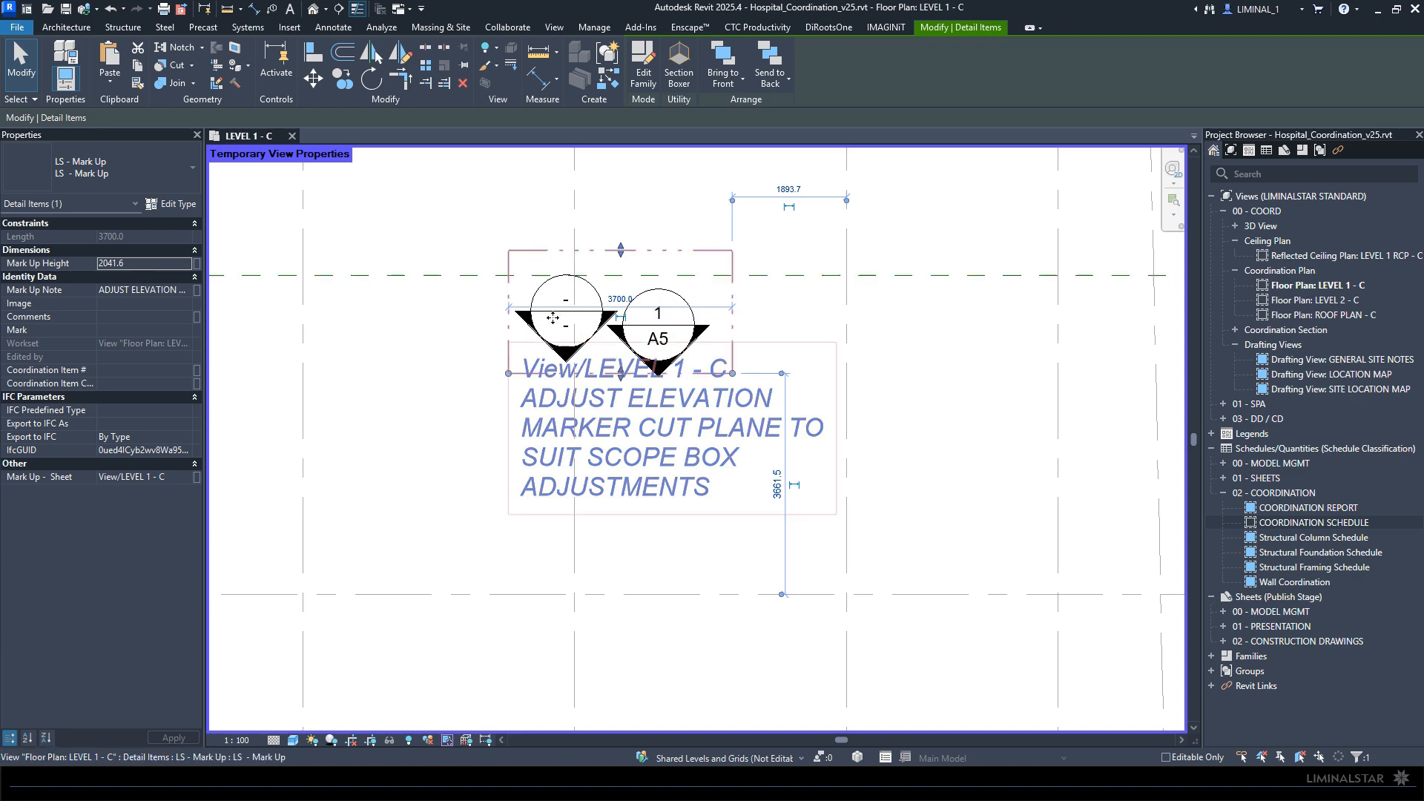
scroll(623, 393, "down", 1)
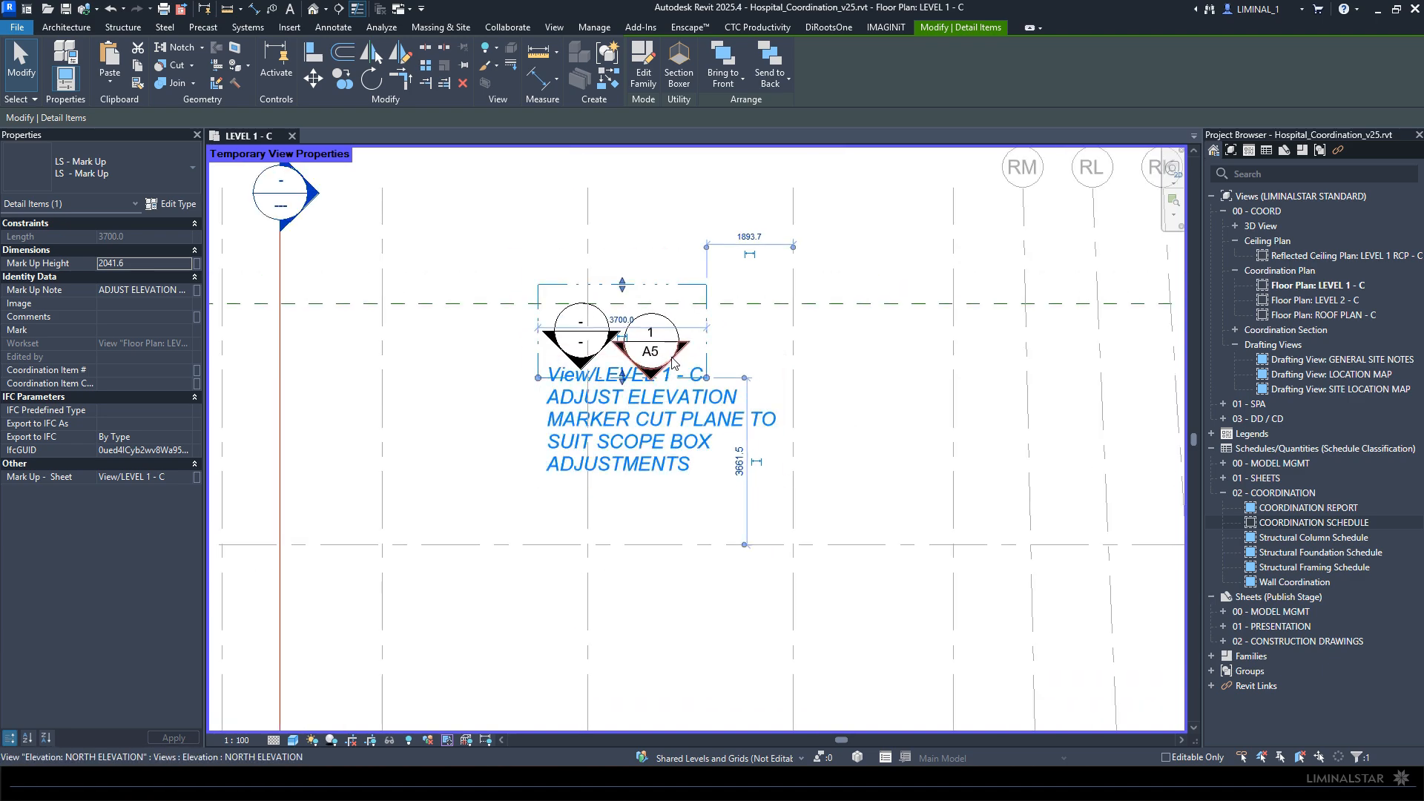
scroll(672, 361, "down", 3)
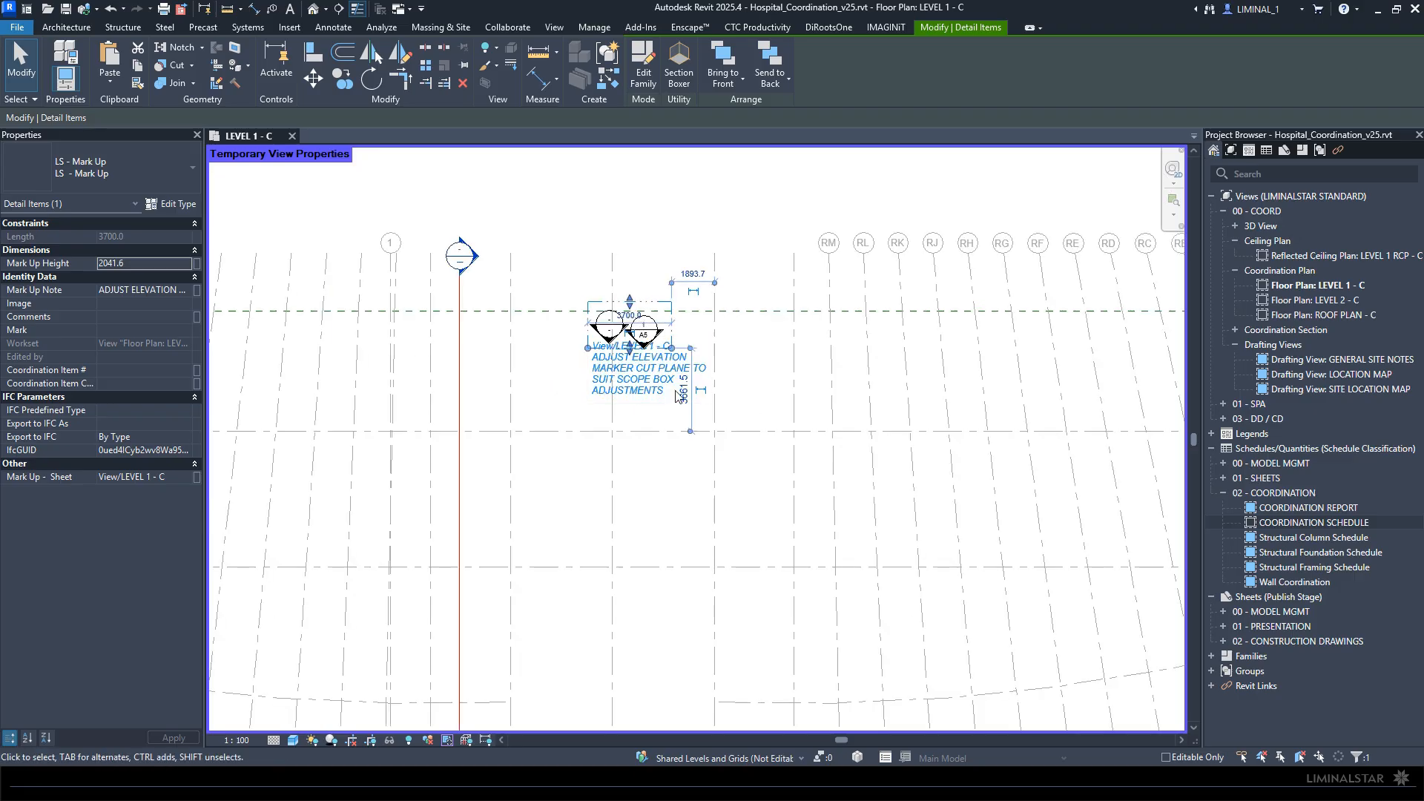
scroll(660, 353, "up", 2)
scroll(659, 352, "up", 1)
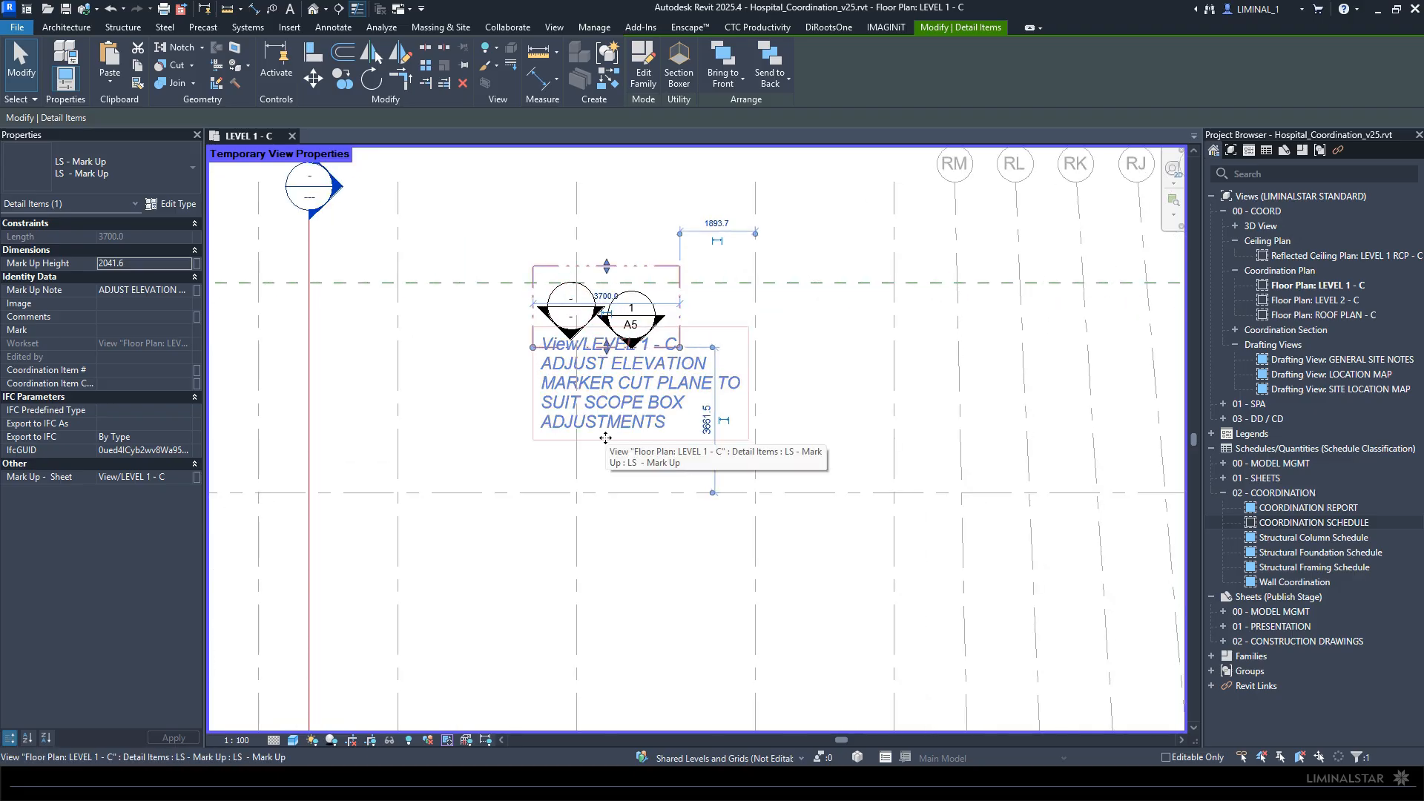
left_click(522, 533)
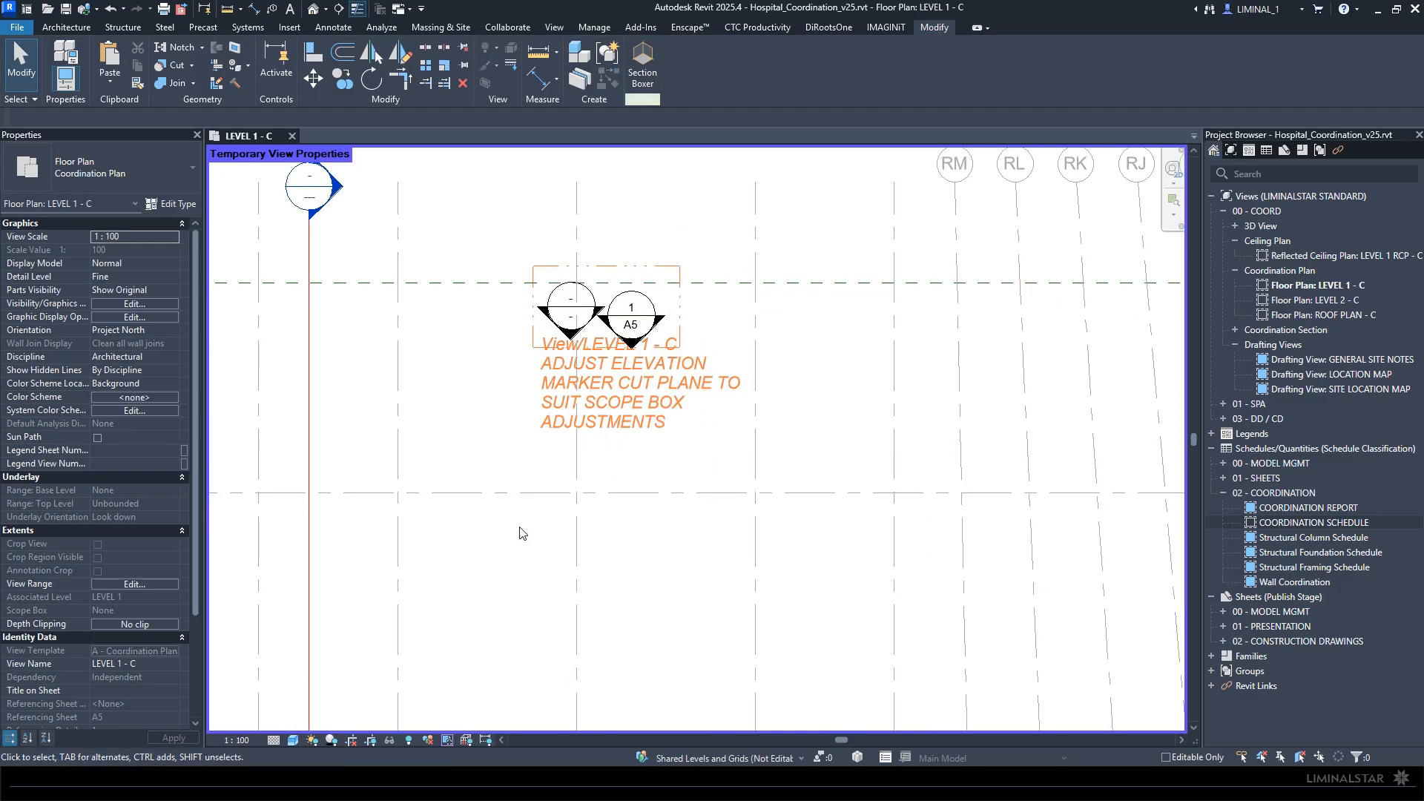
- Place an LS - Mark Up detail item about 3100 long and 1928 high around the linked HVAC model's base and survey points
key("d")
key("c")
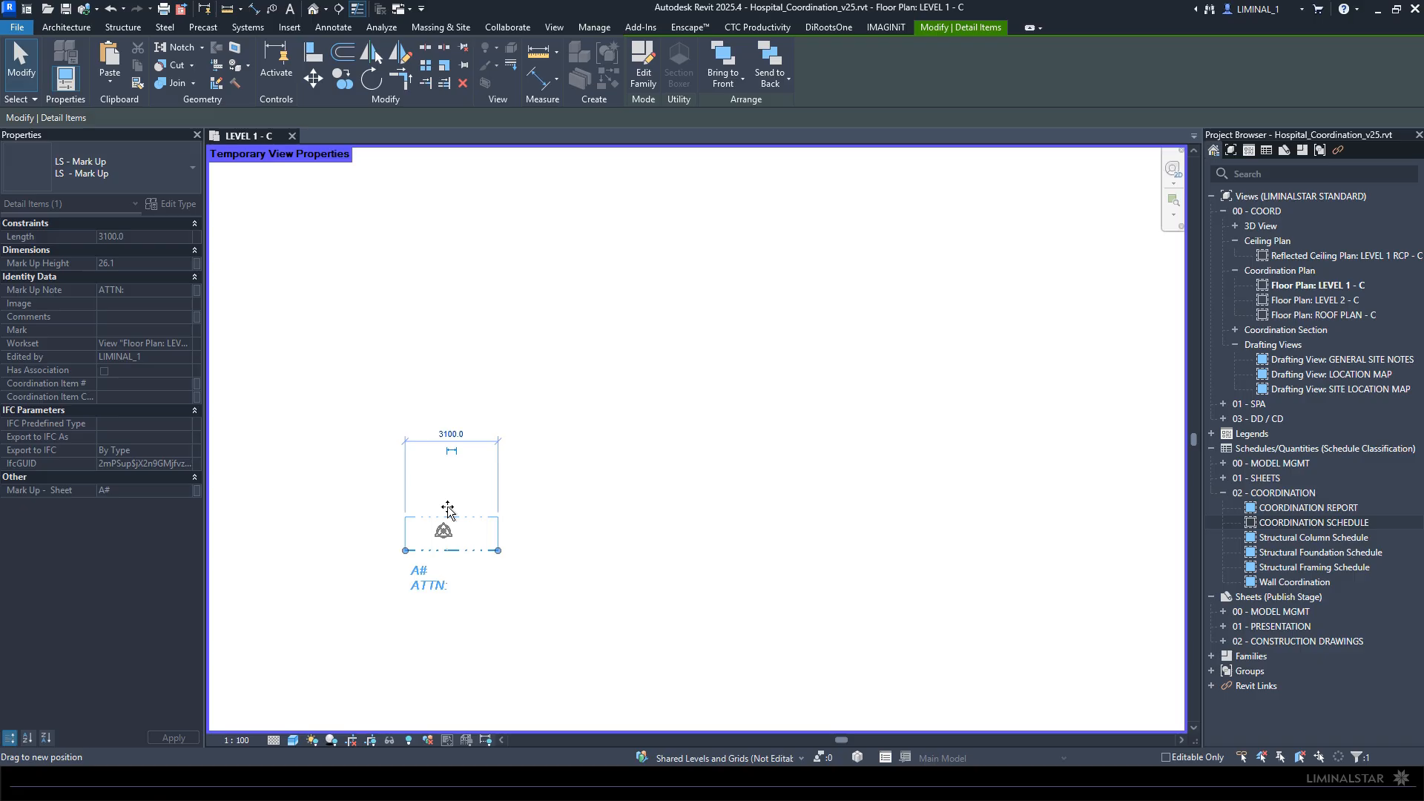
left_click_drag(447, 508, 450, 495)
scroll(446, 544, "up", 3)
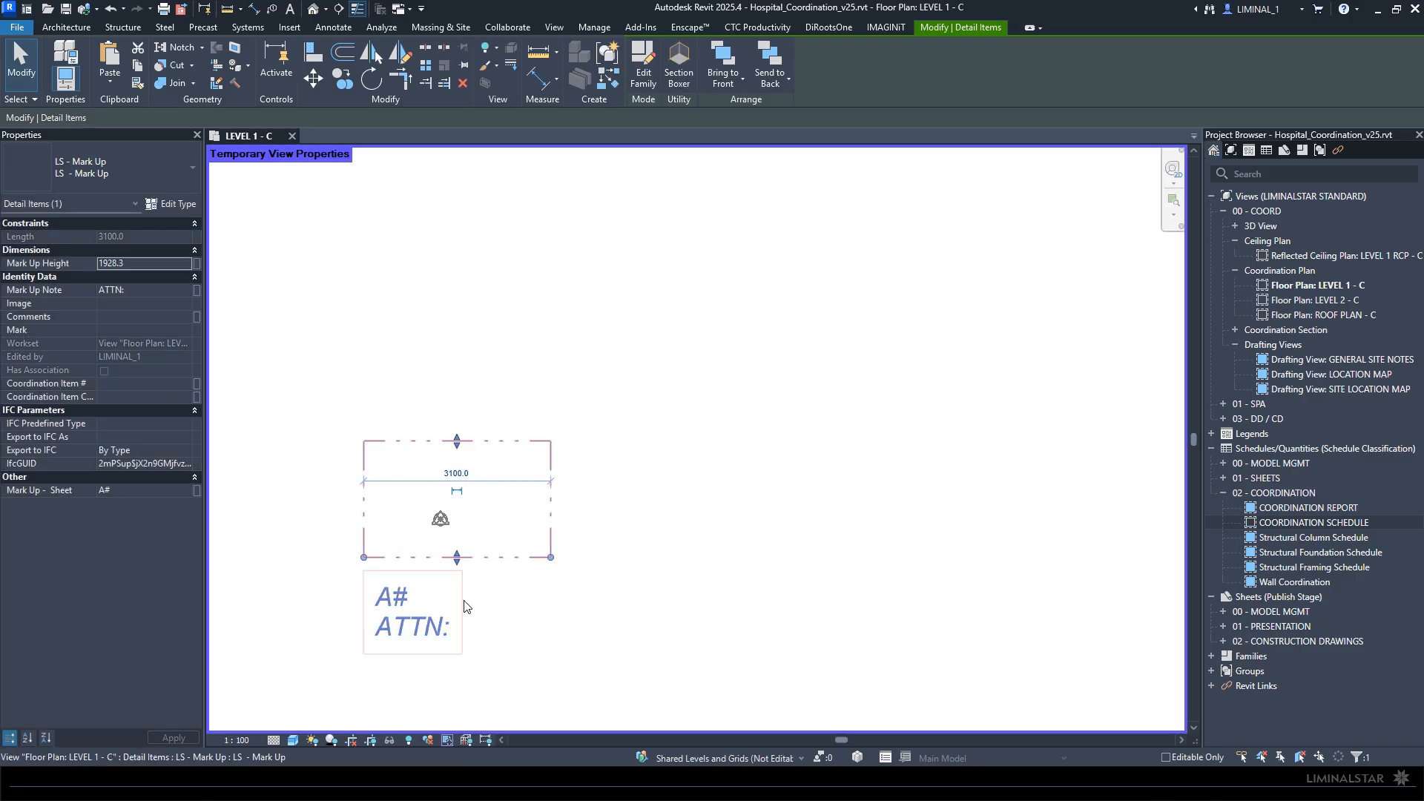
- Set the new mark-up's Mark Up - Sheet value to "A# - coordination plan"
left_click(120, 490)
left_click_drag(111, 490, 105, 491)
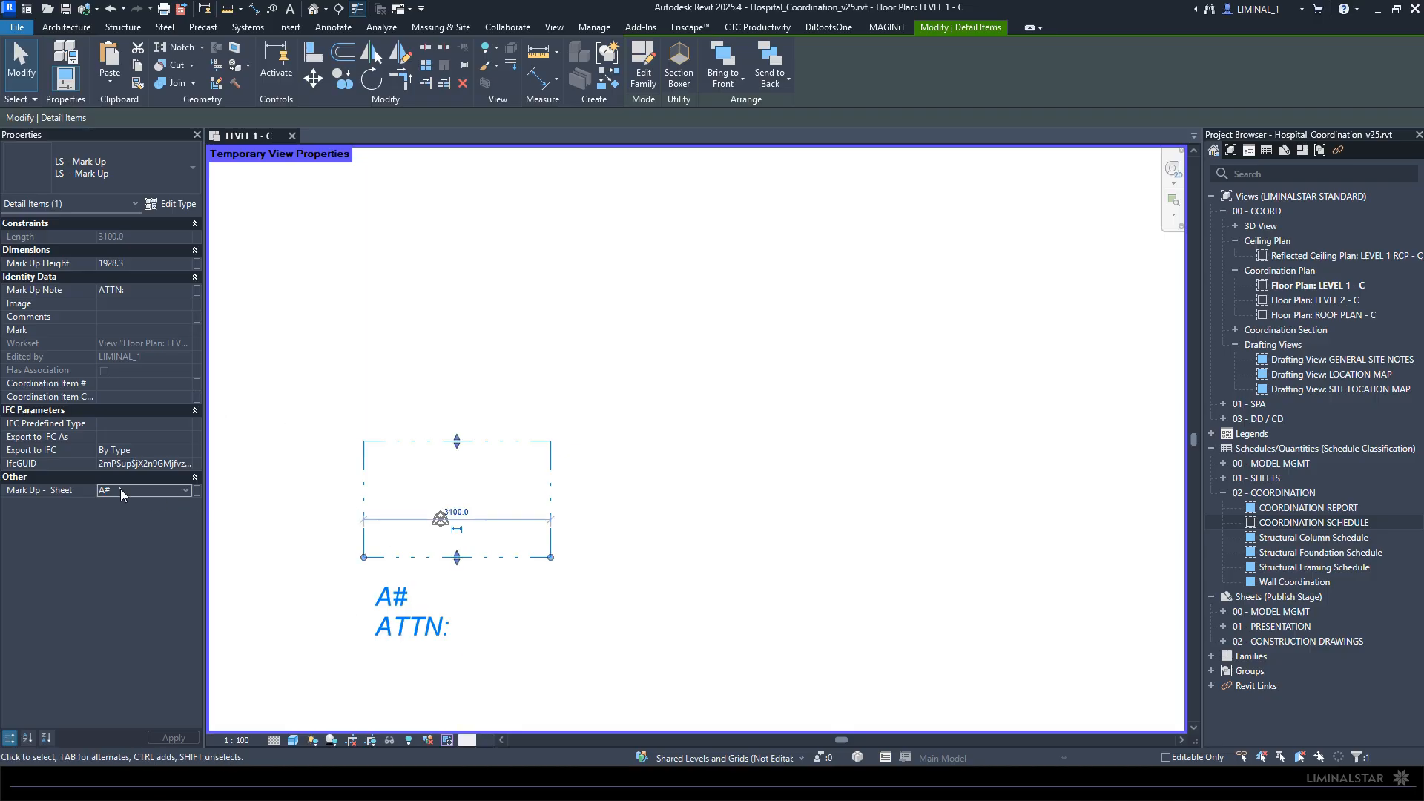
left_click(120, 490)
type("-")
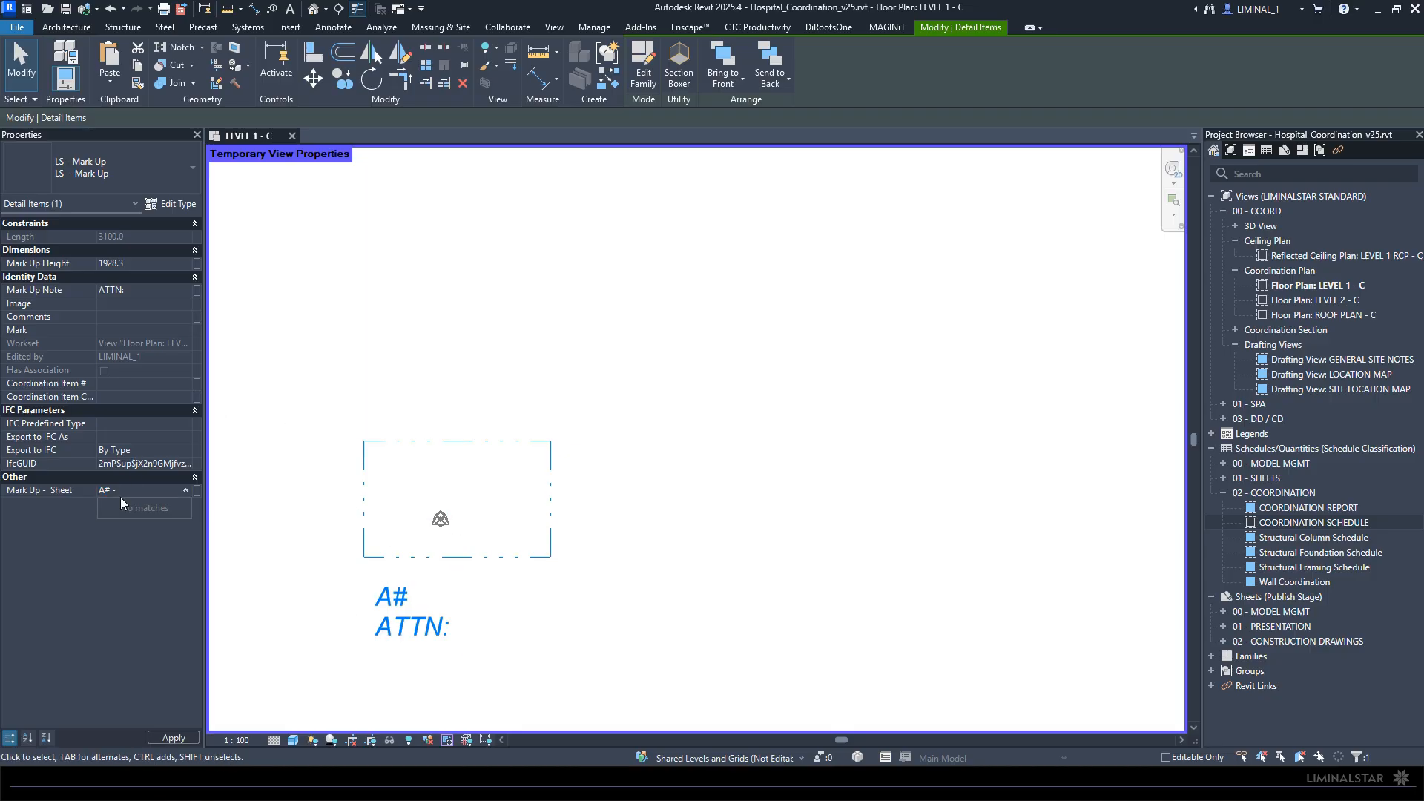
left_click(121, 491)
type("coordination plan")
key("Return")
- Set the mark-up's note to "project base point and survey point alignment required"
left_click(142, 290)
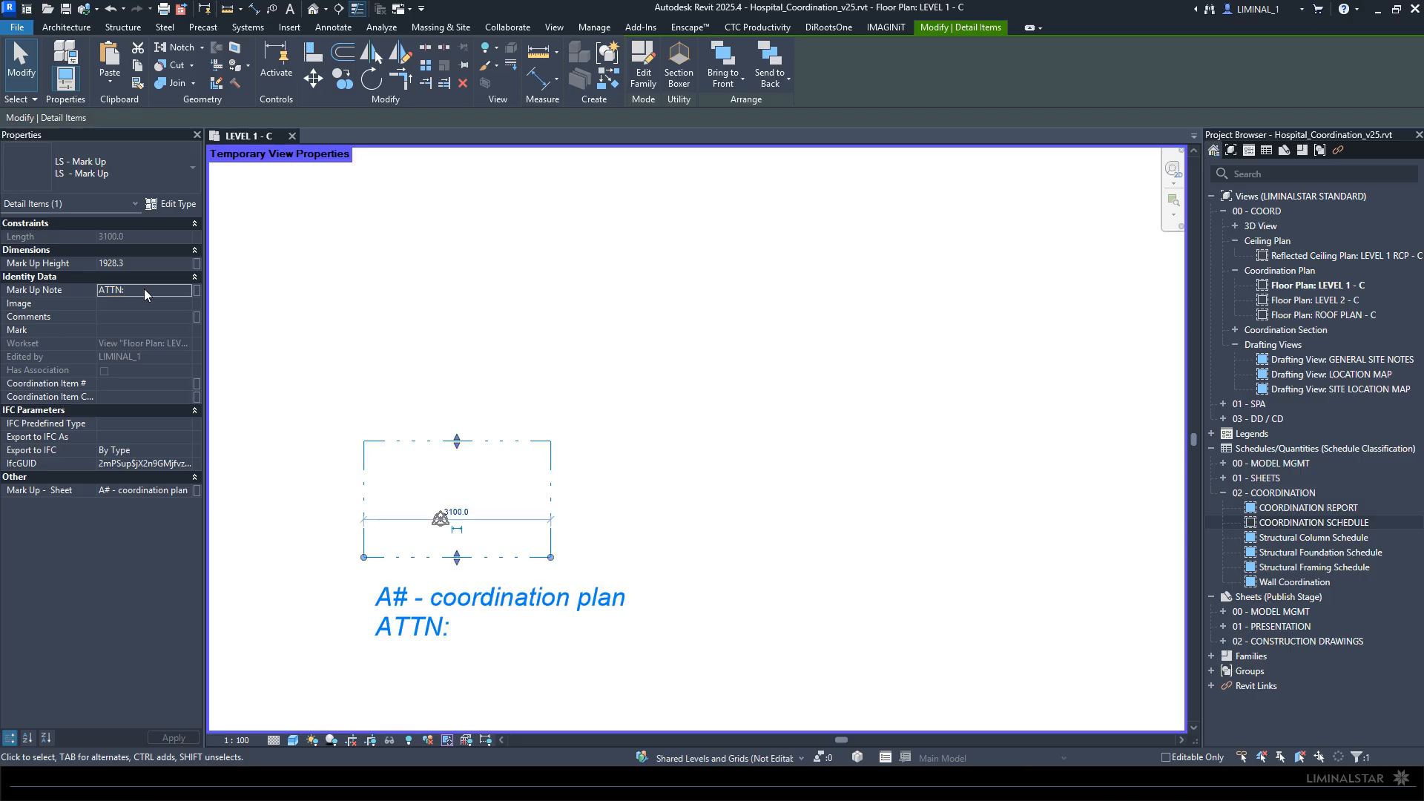
double_click(145, 290)
type("proje")
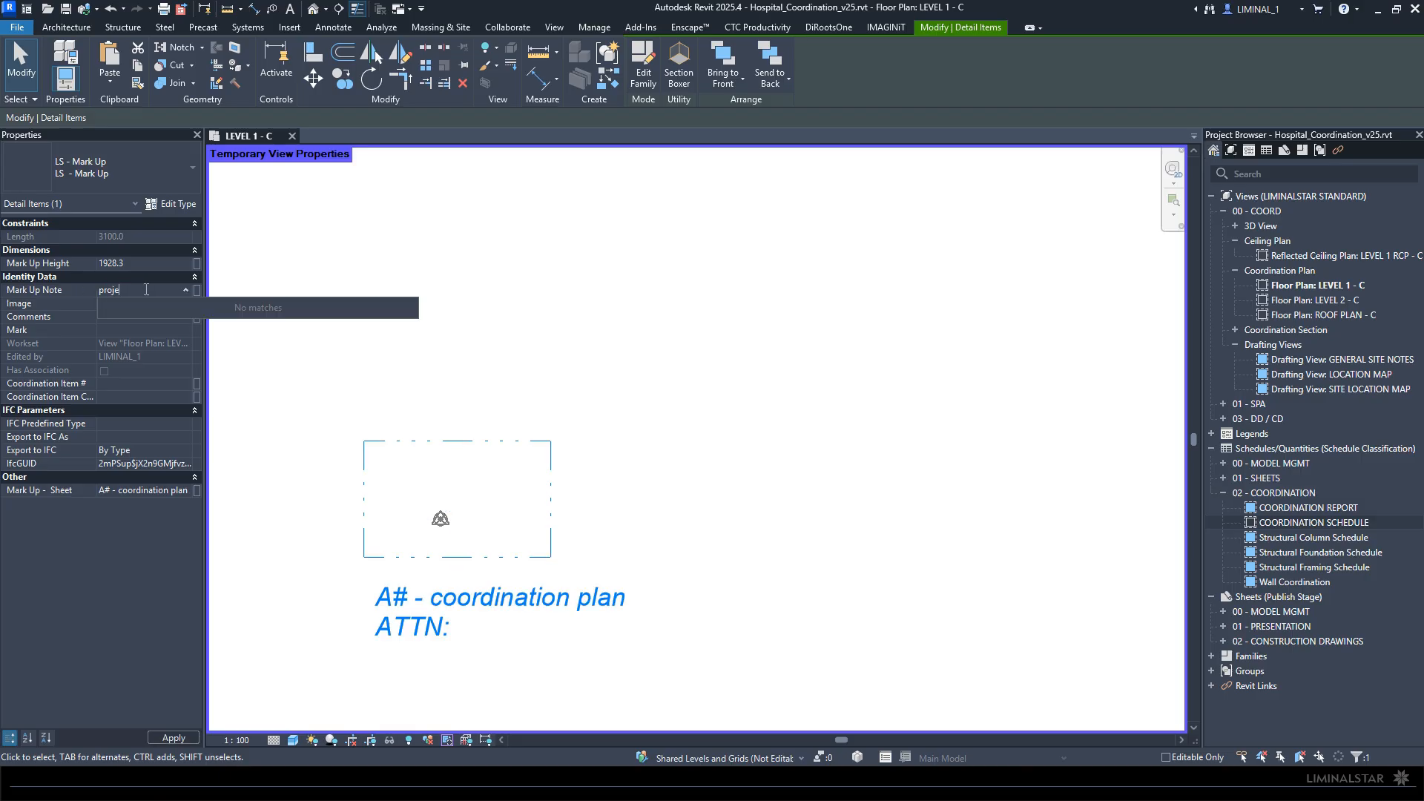
type("ct base point and surve")
type("y point")
type(" alignment re")
type("quired")
left_click(465, 344)
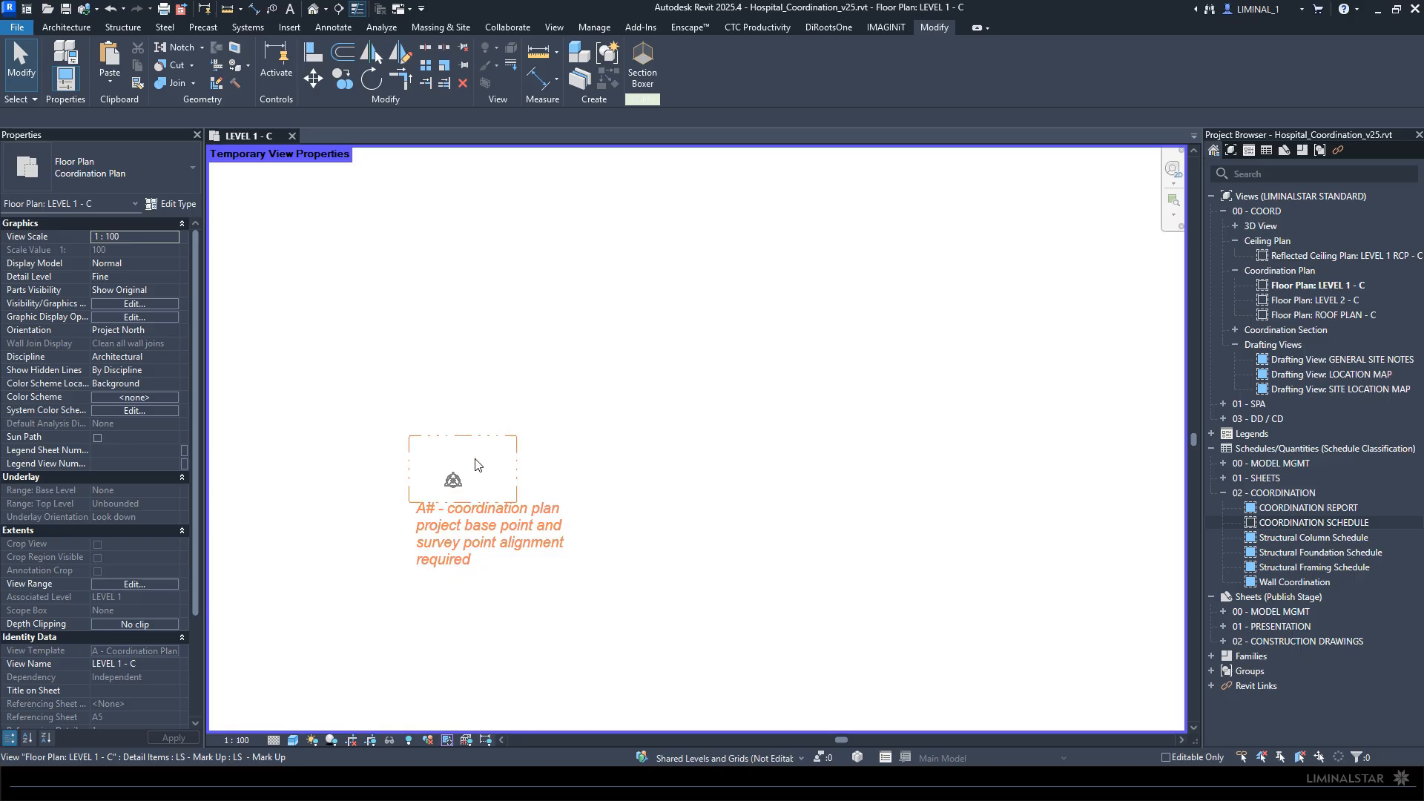
- Restore the Level 1 plan's normal view properties and open the COORDINATION REPORT schedule
left_click(445, 741)
left_click(512, 724)
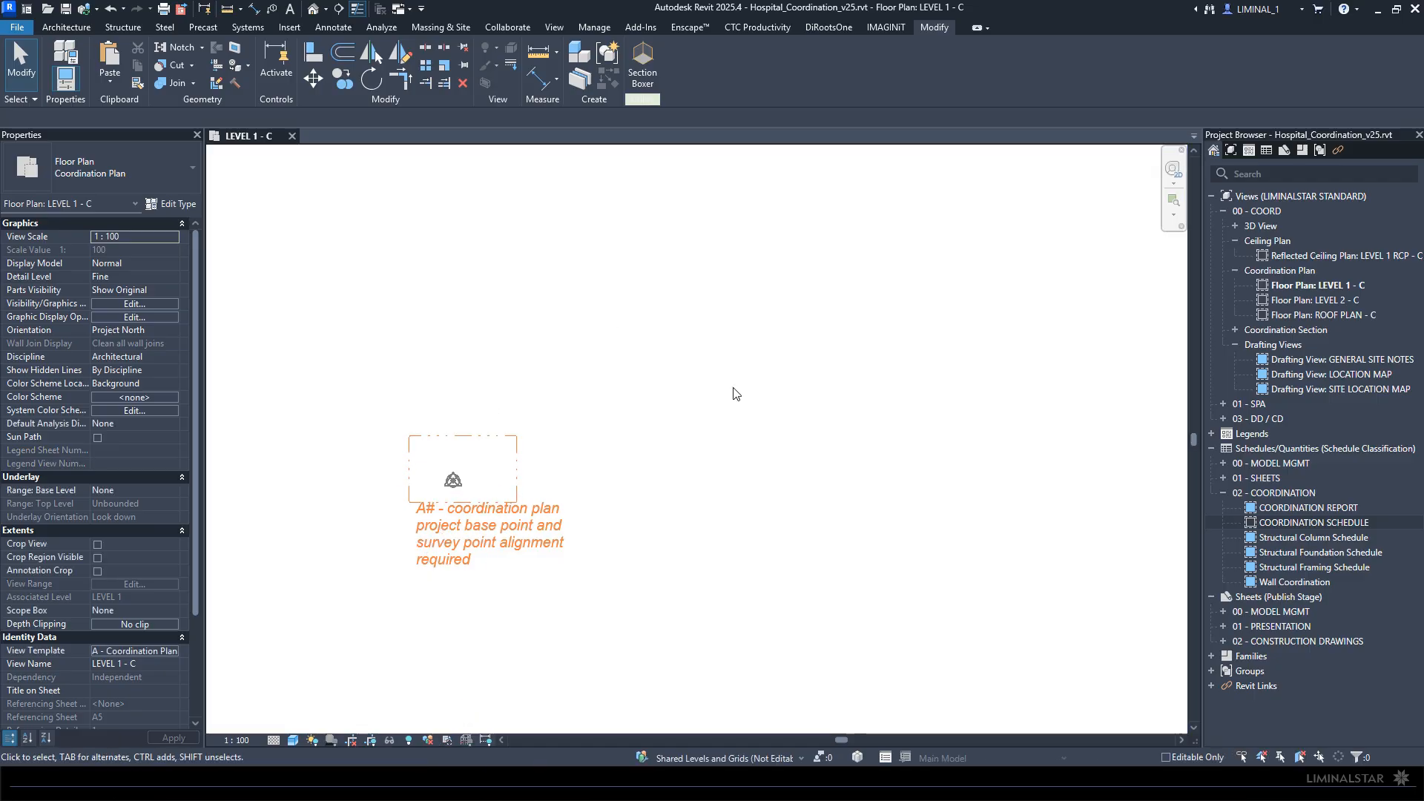
double_click(1291, 509)
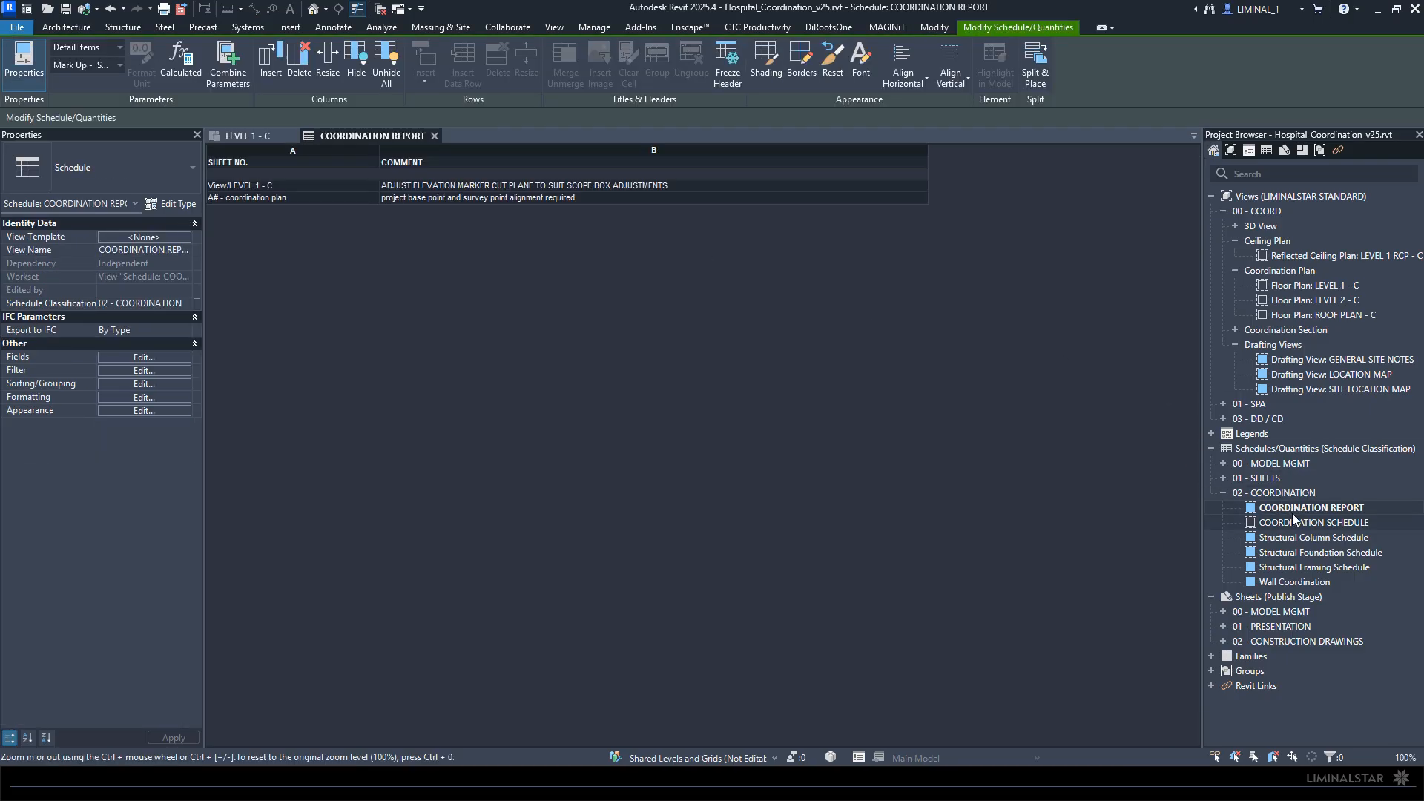
- Close the Level 1 plan and locate the report's "A# - coordination plan" mark-up in the model using Highlight in Model
left_click(305, 196)
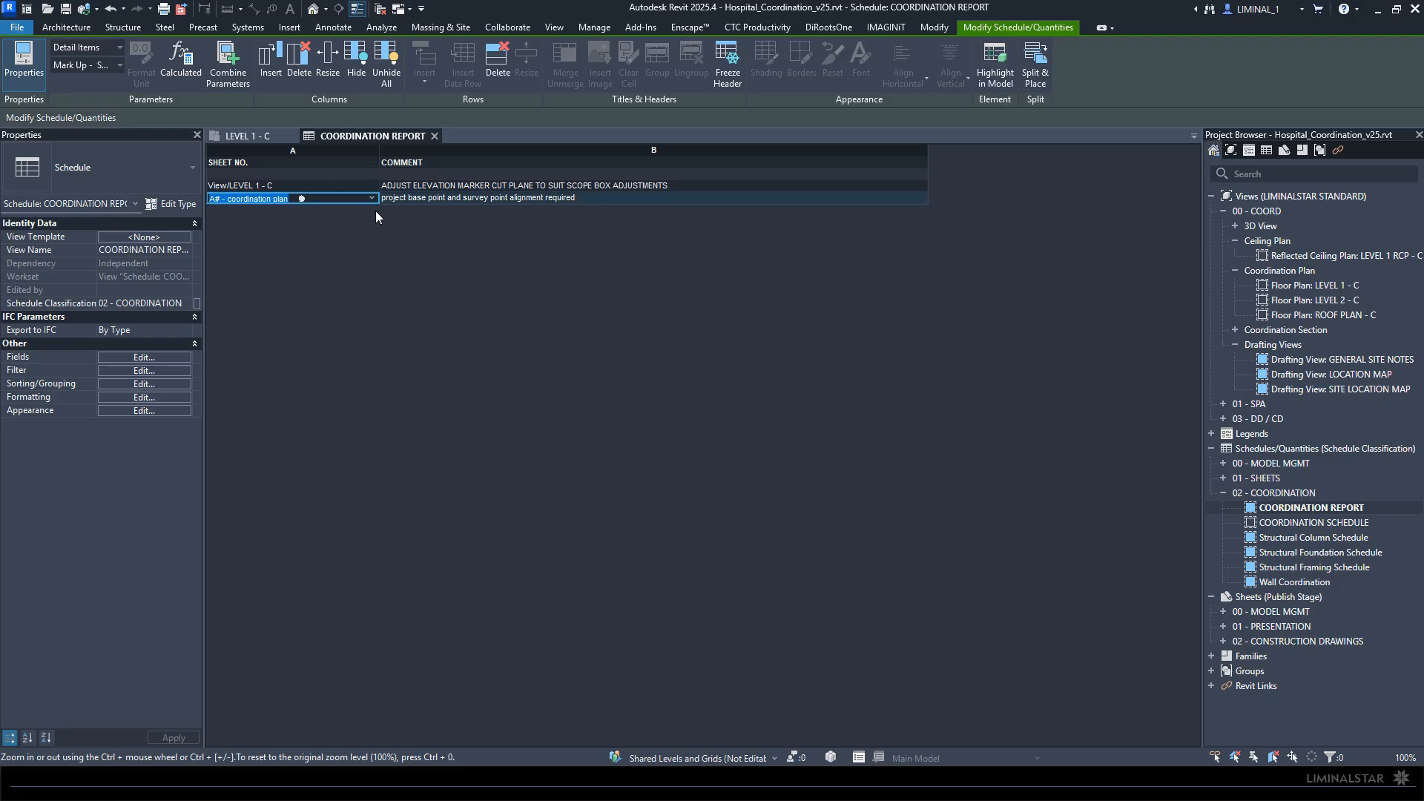
left_click(286, 136)
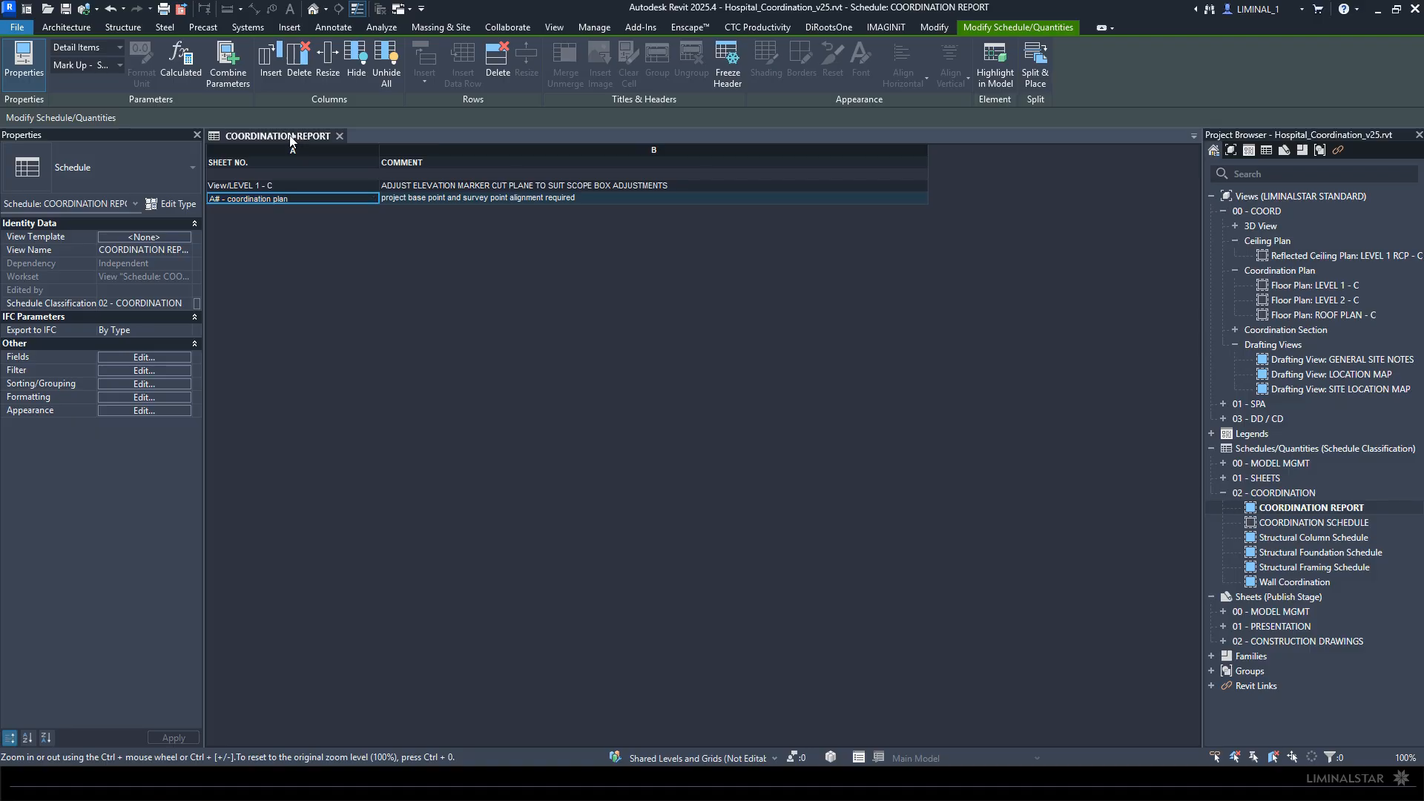
left_click(291, 198)
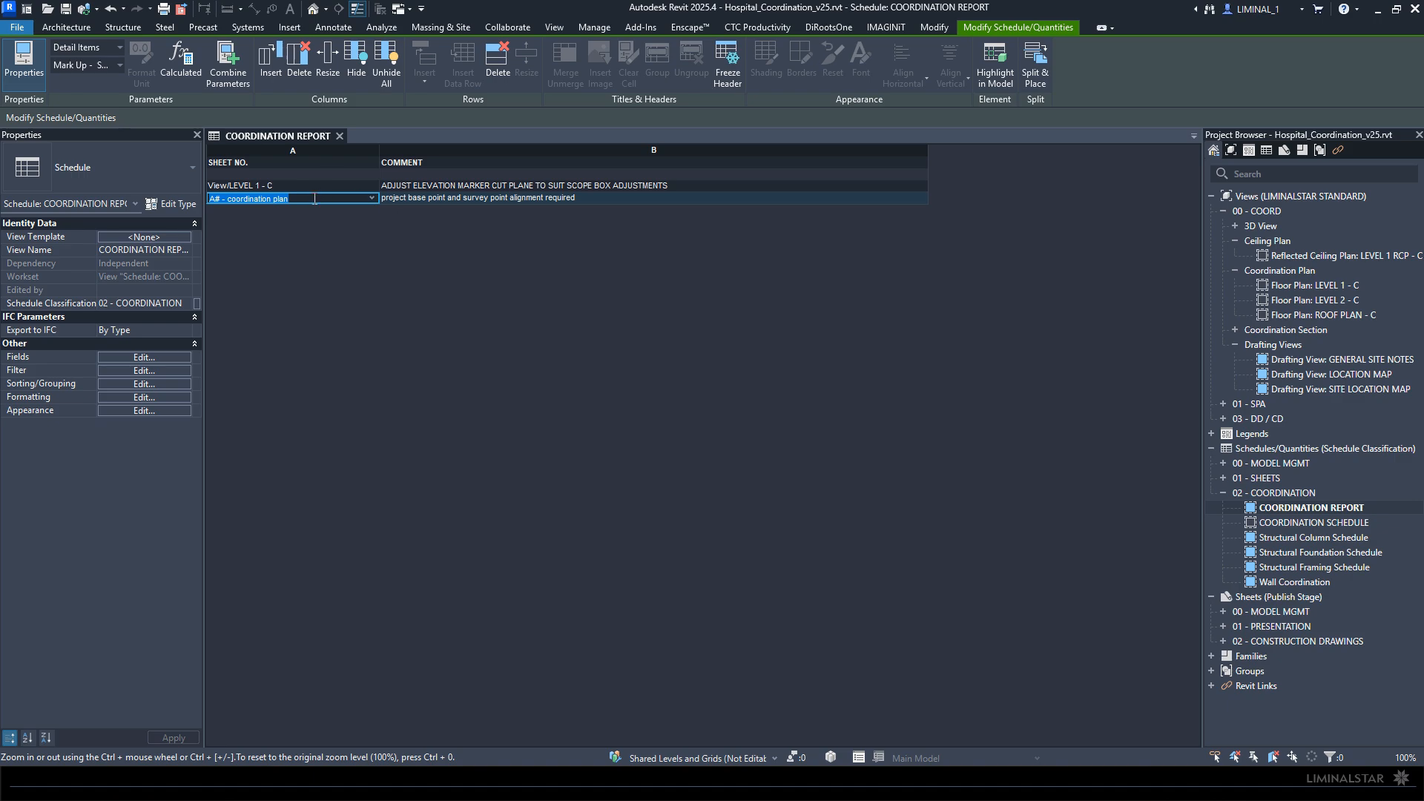
left_click(994, 64)
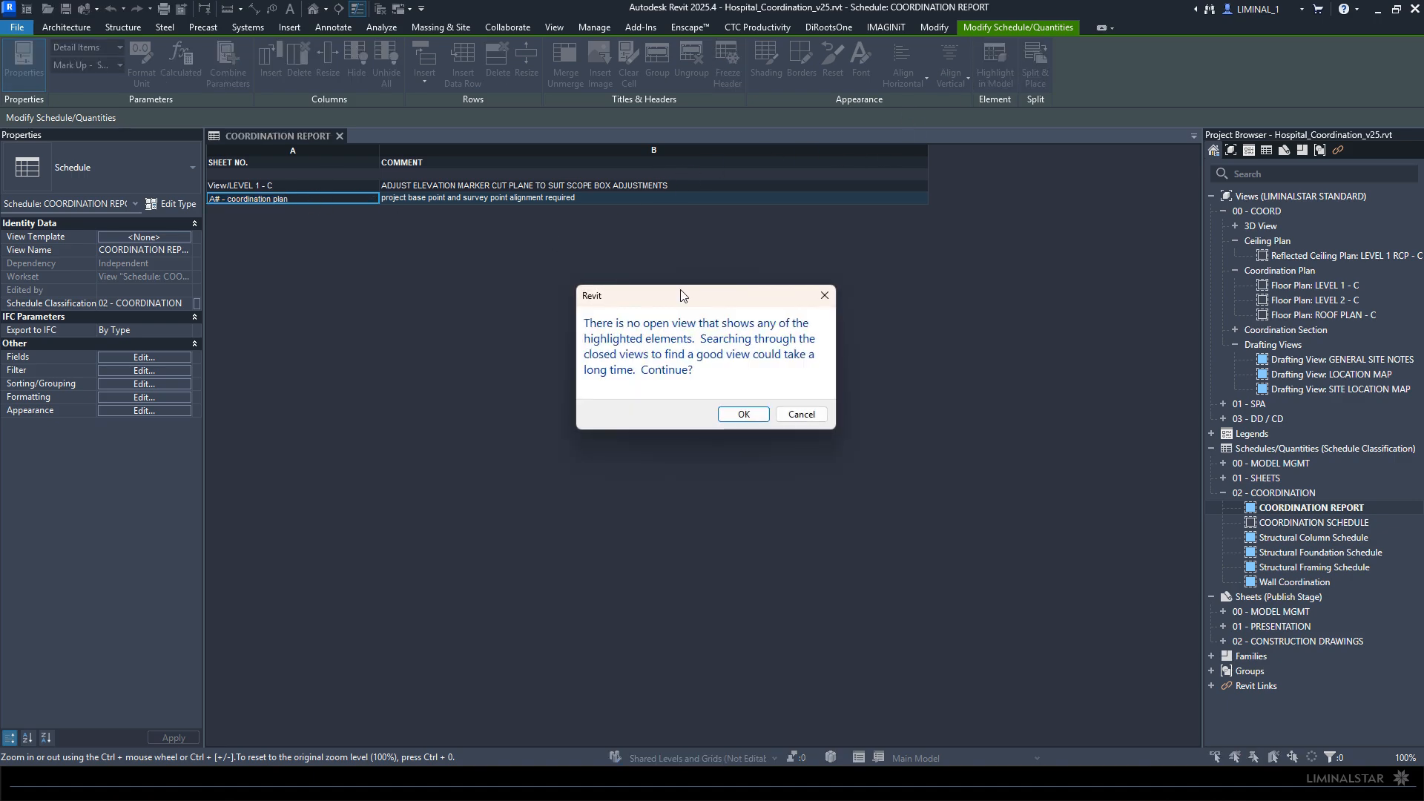
left_click(744, 418)
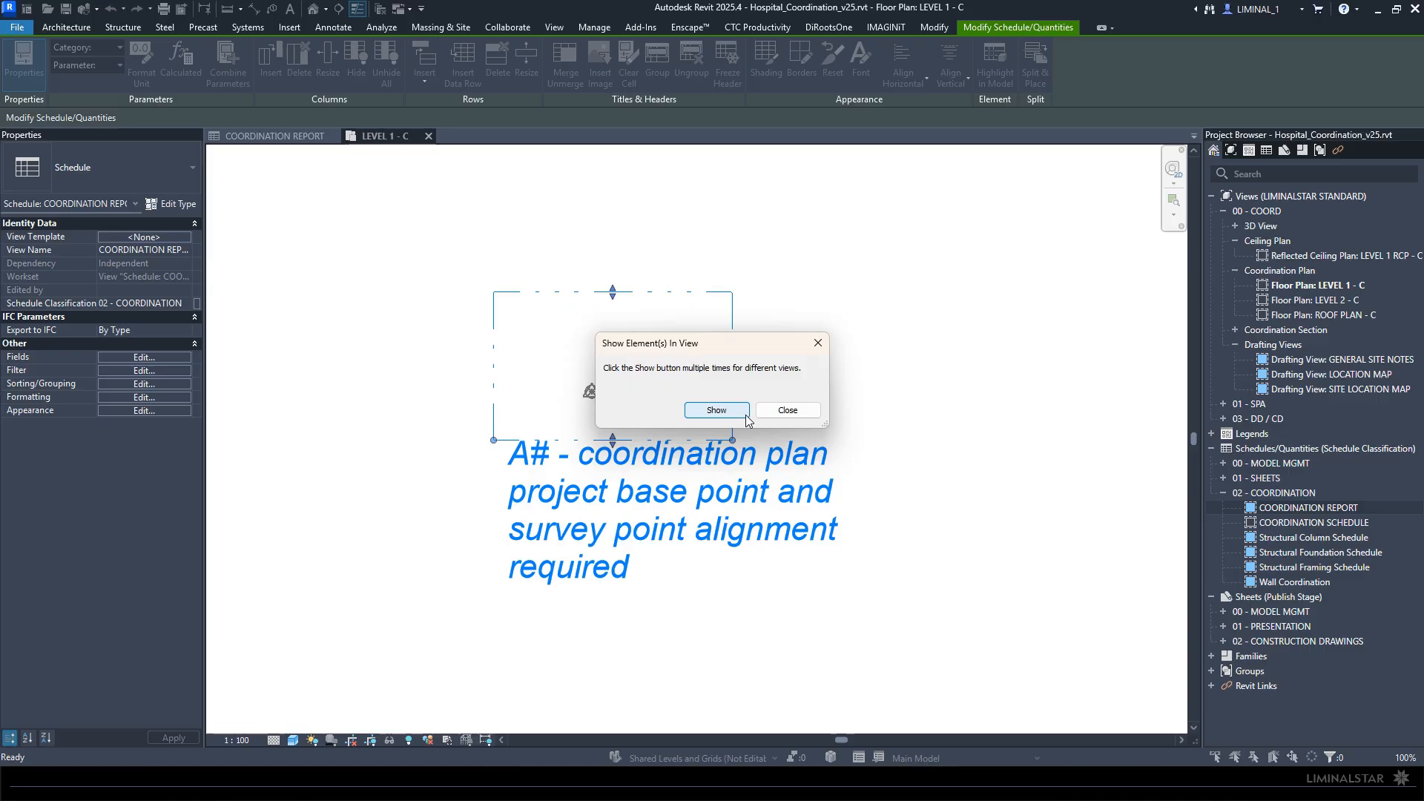
left_click(787, 411)
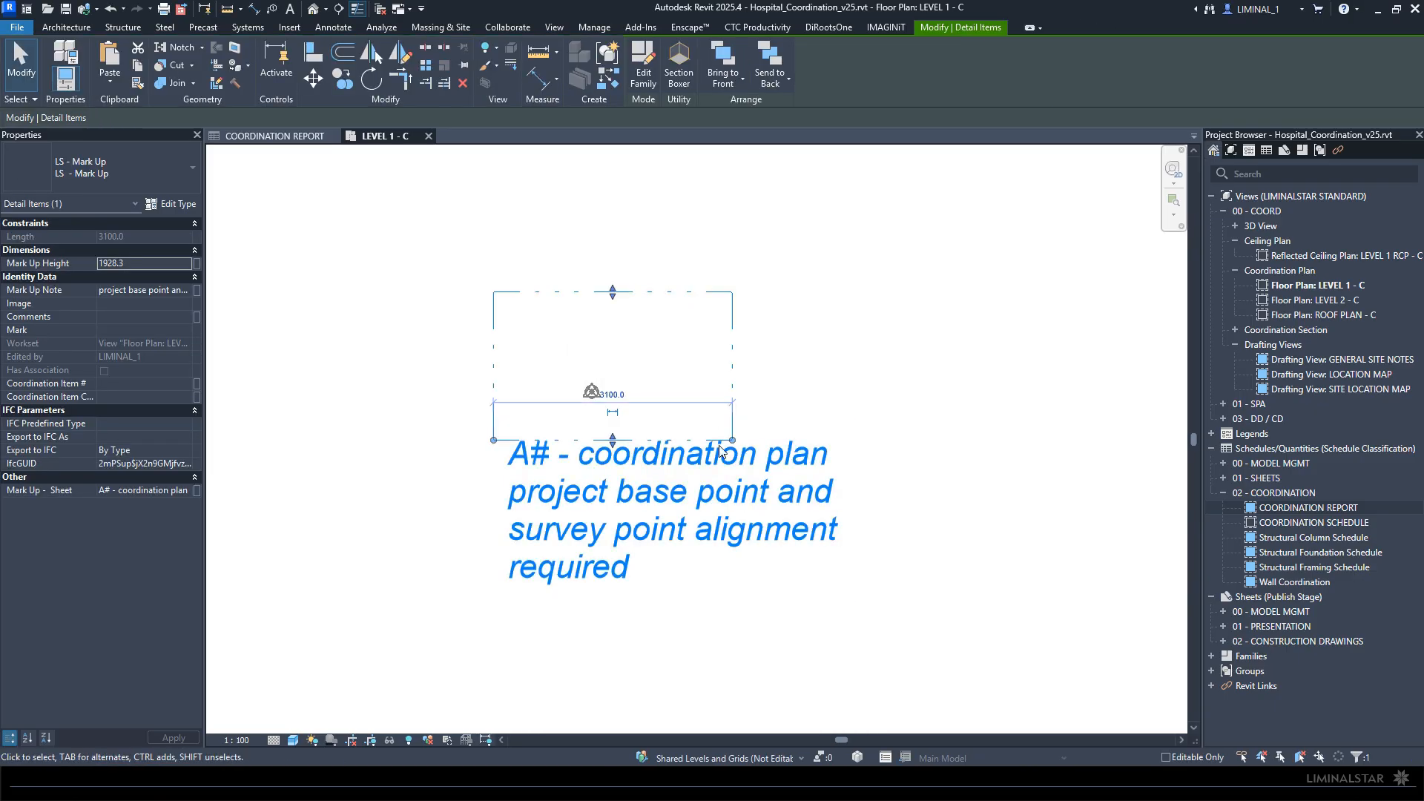
scroll(698, 466, "down", 1)
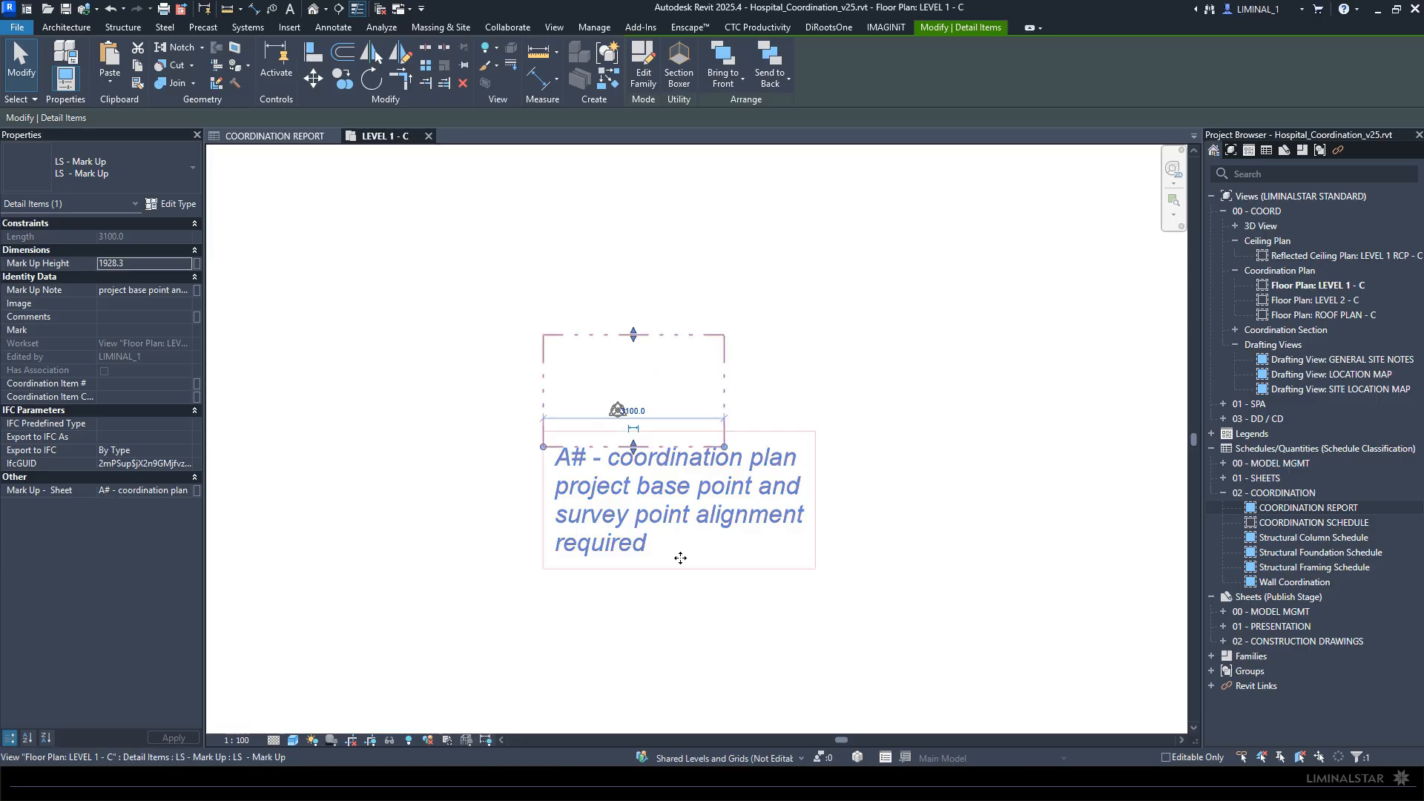
left_click(633, 639)
- Review the available shared coordinates commands, including Acquire Coordinates and Publish Coordinates
scroll(805, 503, "up", 1)
middle_click_drag(797, 509, 723, 547)
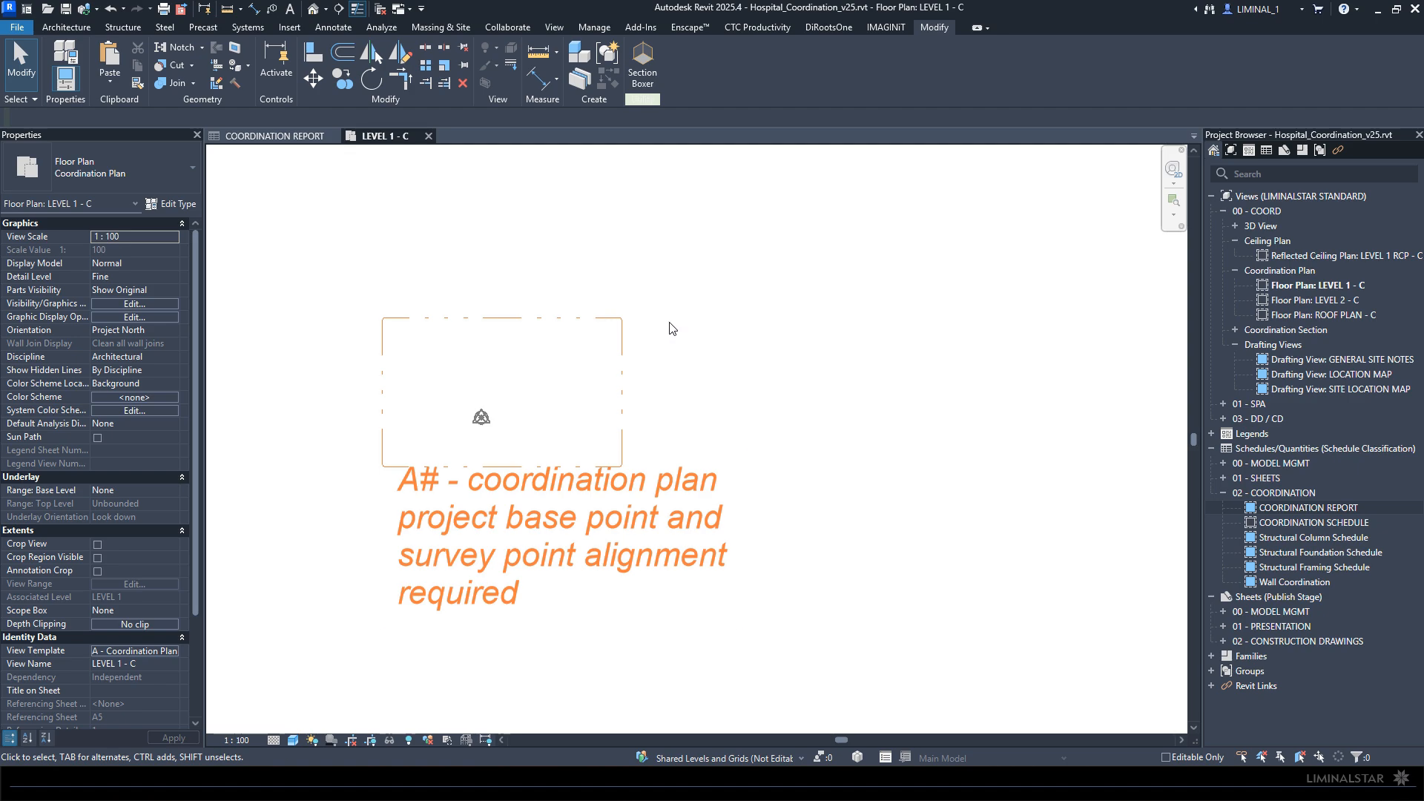
scroll(660, 327, "down", 2)
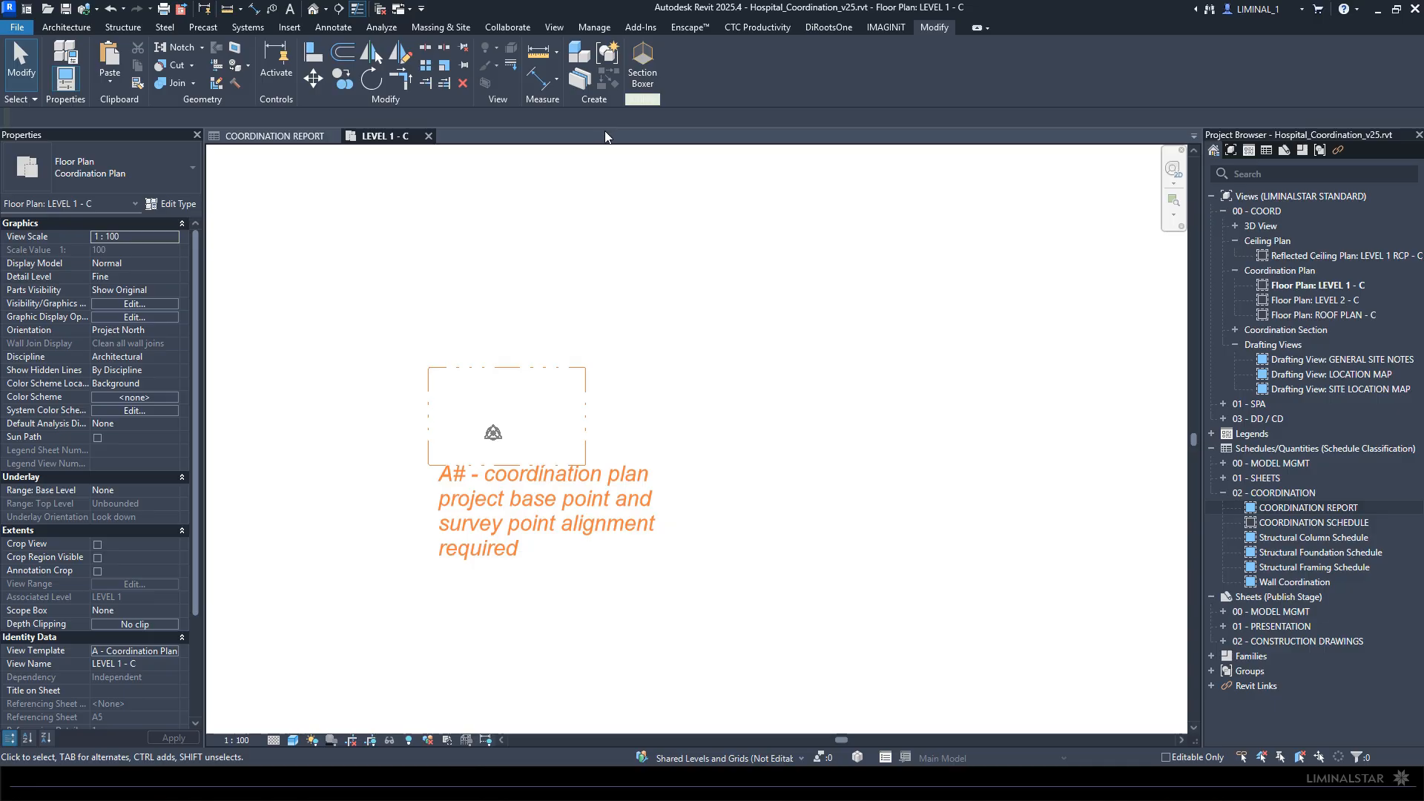
left_click(594, 27)
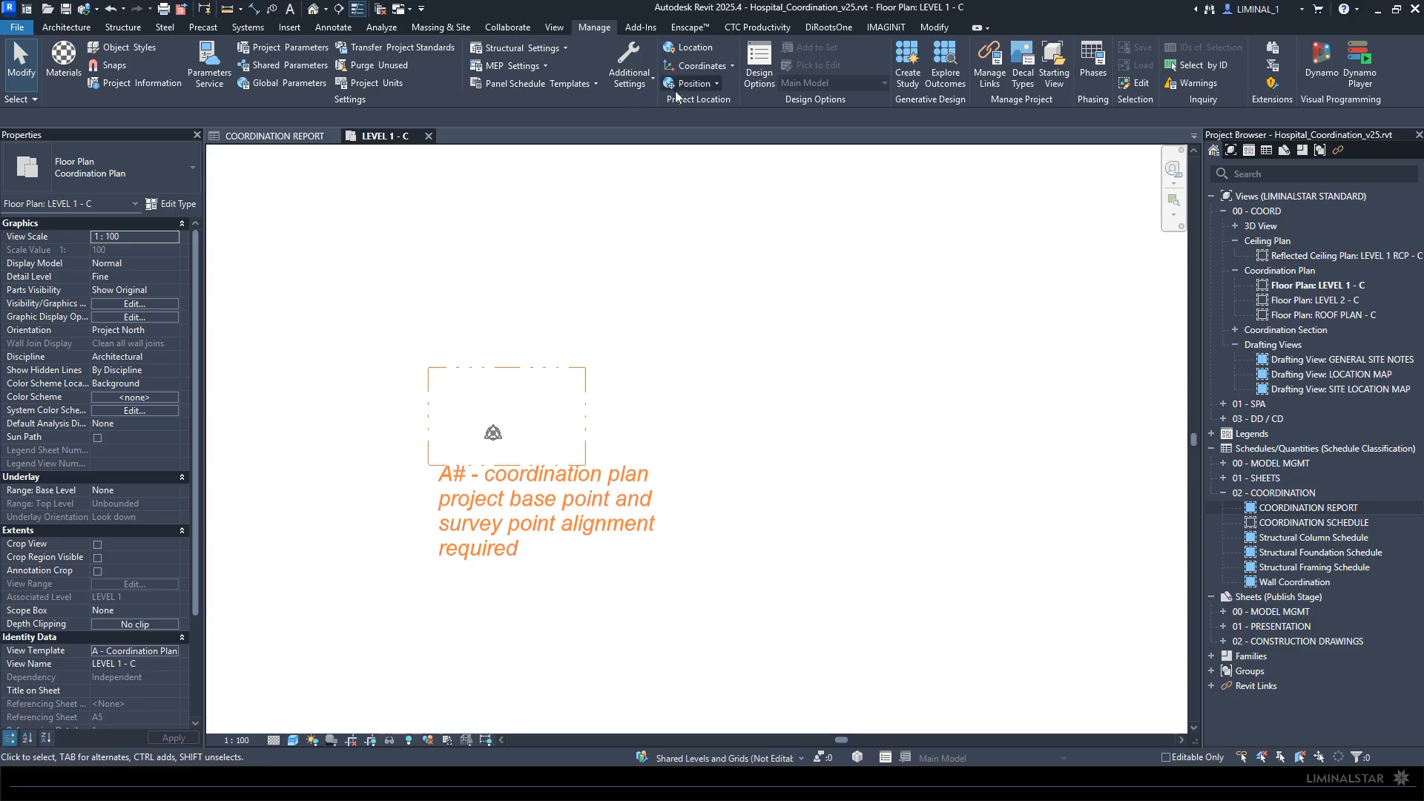
left_click(701, 66)
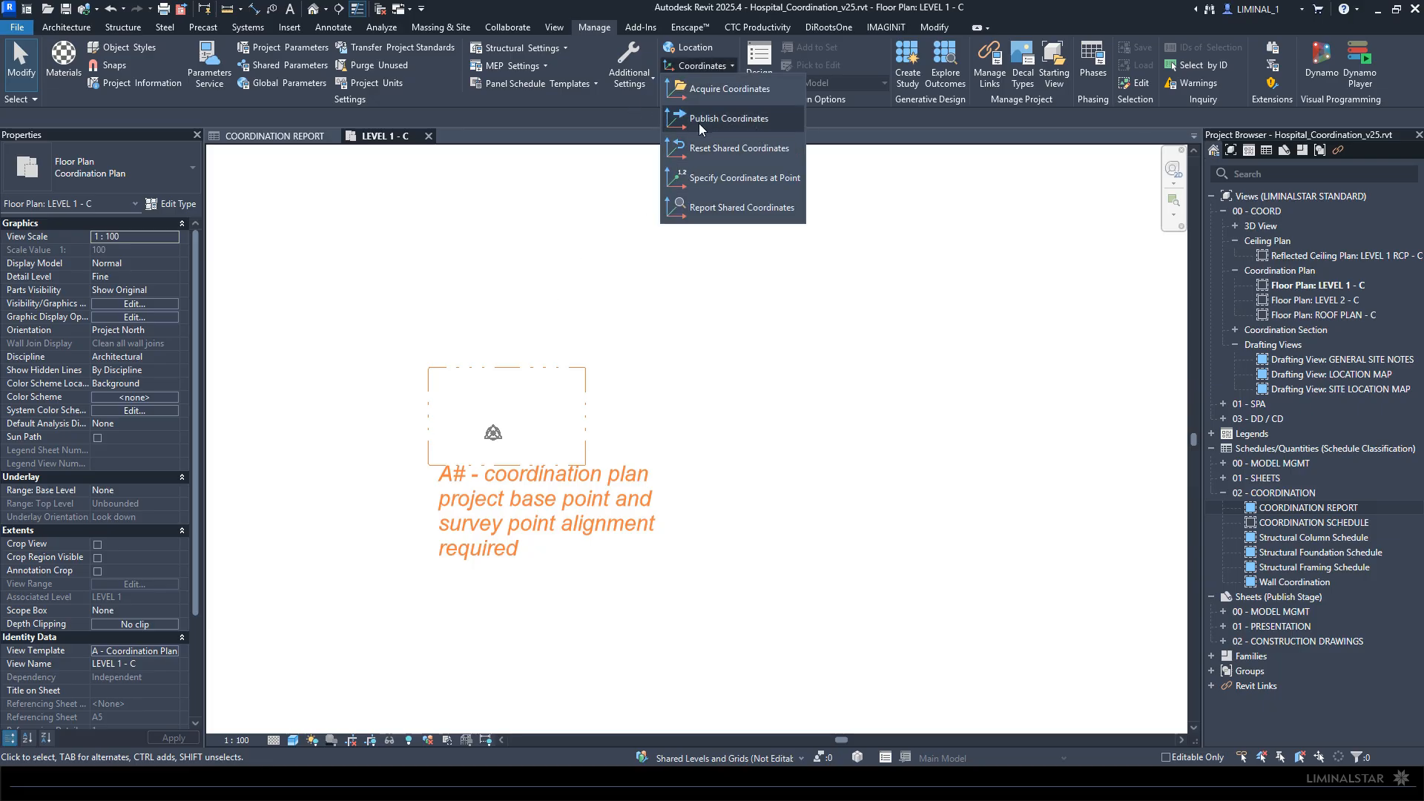
left_click(384, 239)
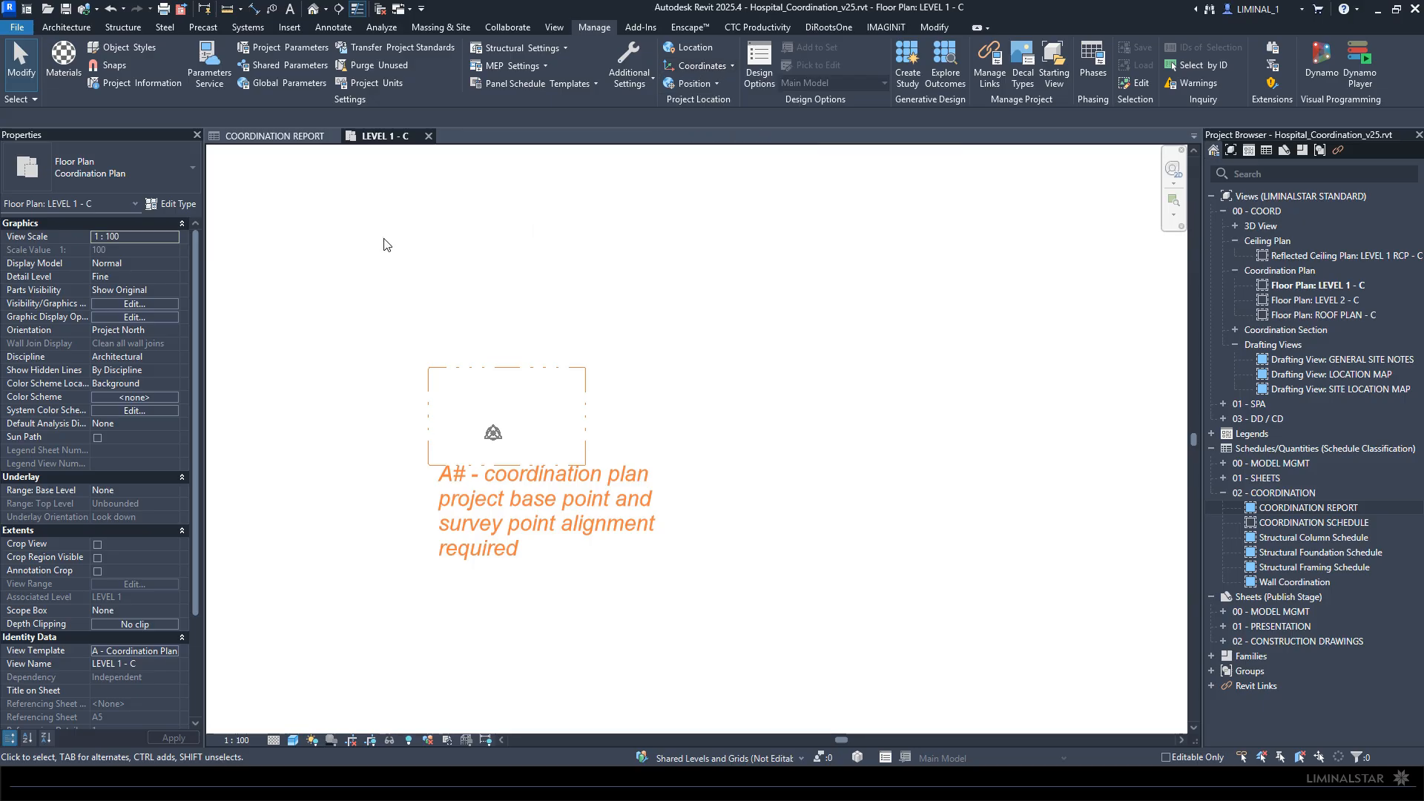